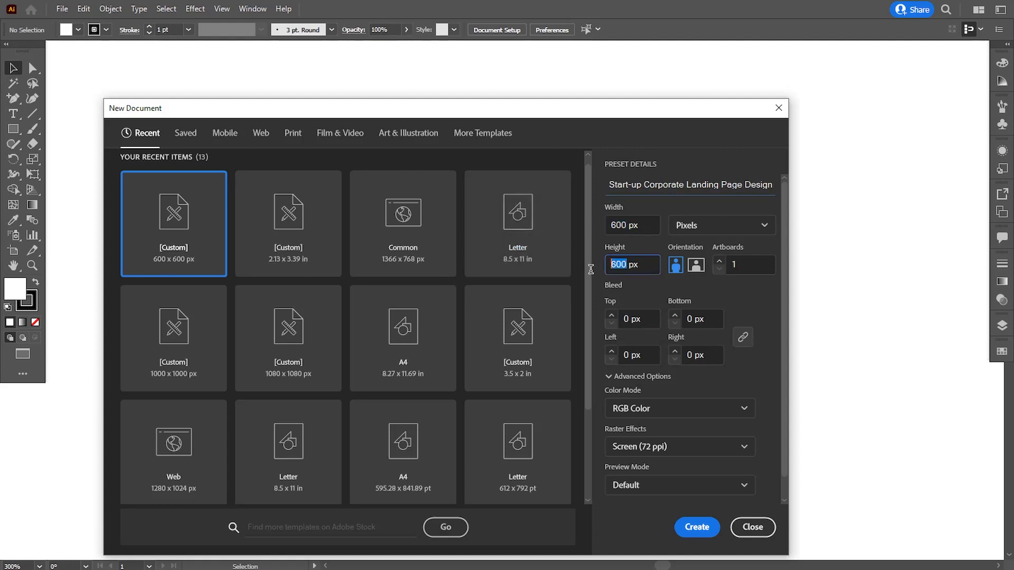
# Set the new document's height to 368 px, keeping the 600 px width, and create it.
pyautogui.write('368')
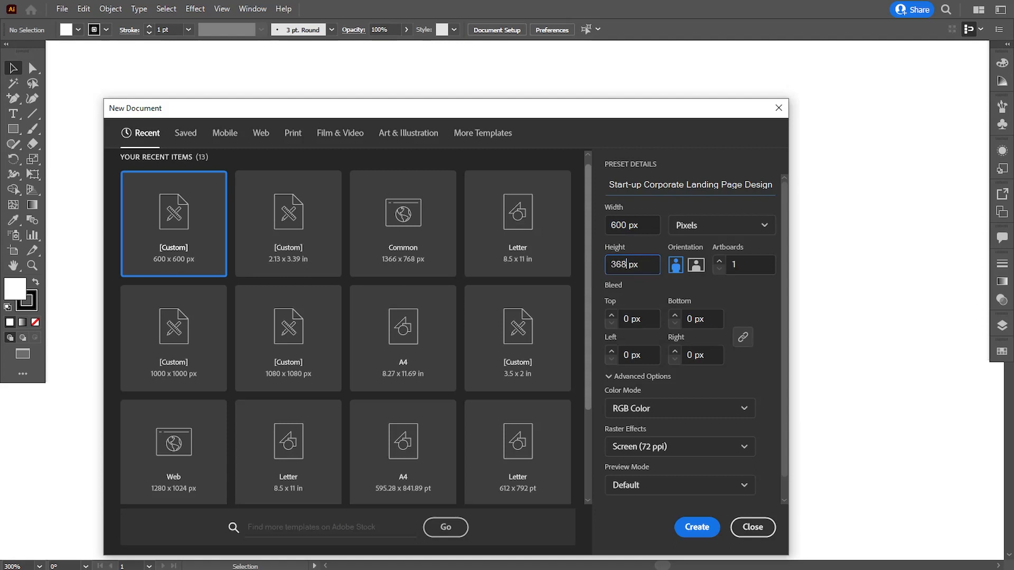
pyautogui.click(695, 528)
# Paste the prepared landing page artwork and place it on the canvas beside the artboard.
pyautogui.hotkey('ctrl', 'v')
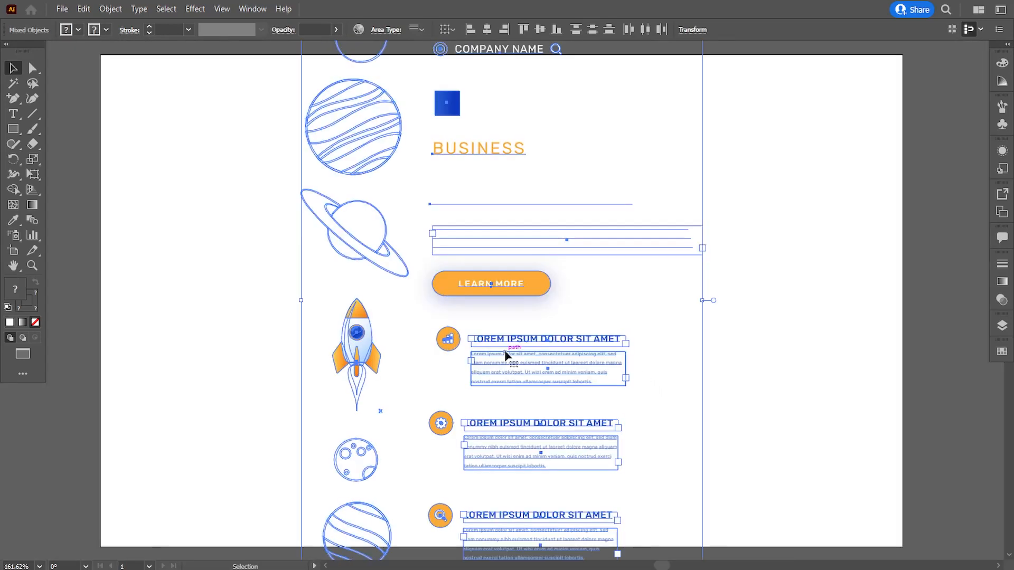
pyautogui.hotkey('ctrl', '1')
pyautogui.moveTo(480, 285); pyautogui.dragTo(103, 286)
pyautogui.click(732, 353)
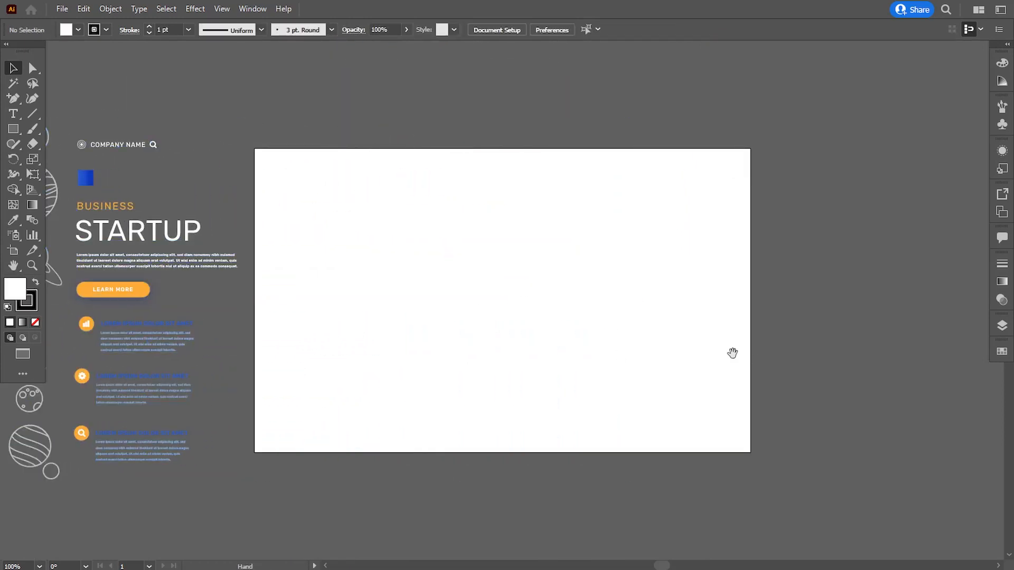
# Draw a rectangle covering the entire artboard and remove its stroke.
pyautogui.moveTo(732, 353); pyautogui.dragTo(756, 351)
pyautogui.hotkey('ctrl', '+')
pyautogui.moveTo(396, 327); pyautogui.dragTo(370, 322)
pyautogui.click(13, 129)
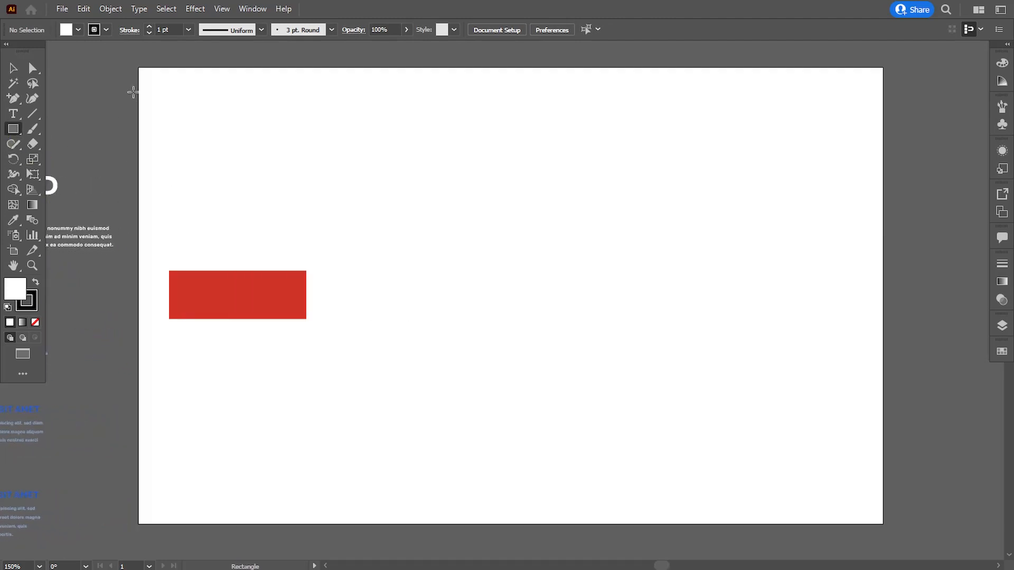
pyautogui.moveTo(139, 67)
pyautogui.mouseDown()
pyautogui.moveTo(188, 153)
pyautogui.moveTo(797, 459)
pyautogui.moveTo(855, 518)
pyautogui.moveTo(884, 524)
pyautogui.mouseUp()
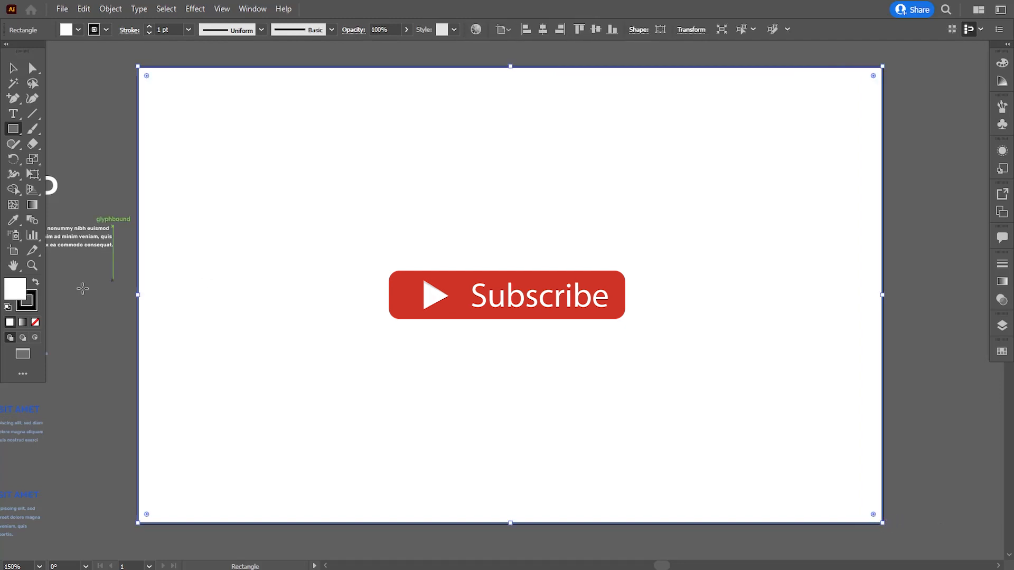
pyautogui.click(33, 307)
pyautogui.click(35, 322)
# Fill the background rectangle with the blue gradient sampled from the small square swatch in the pasted artwork.
pyautogui.click(15, 294)
pyautogui.click(14, 220)
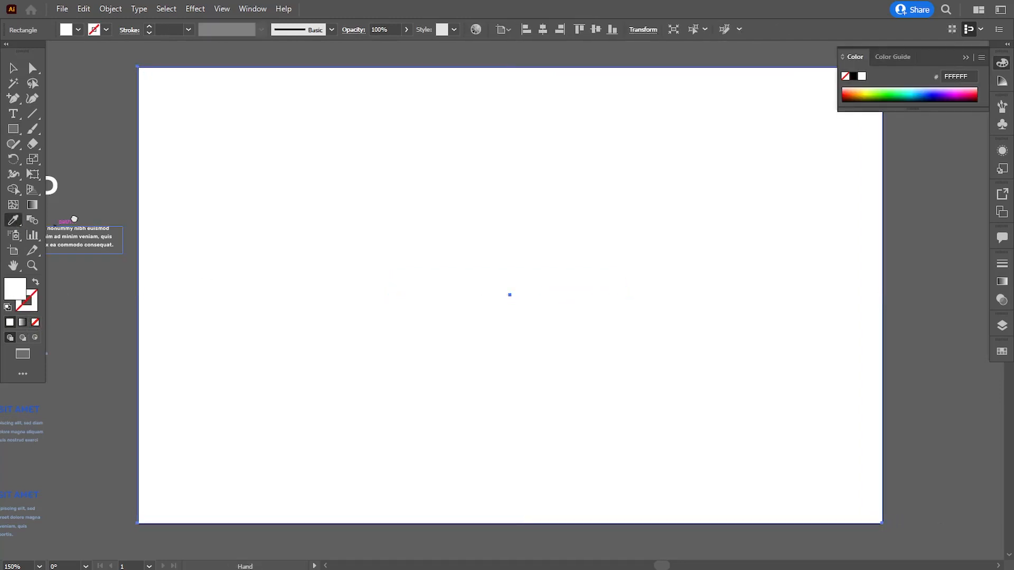
pyautogui.moveTo(74, 220); pyautogui.dragTo(292, 263)
pyautogui.click(103, 158)
pyautogui.moveTo(443, 303); pyautogui.dragTo(284, 295)
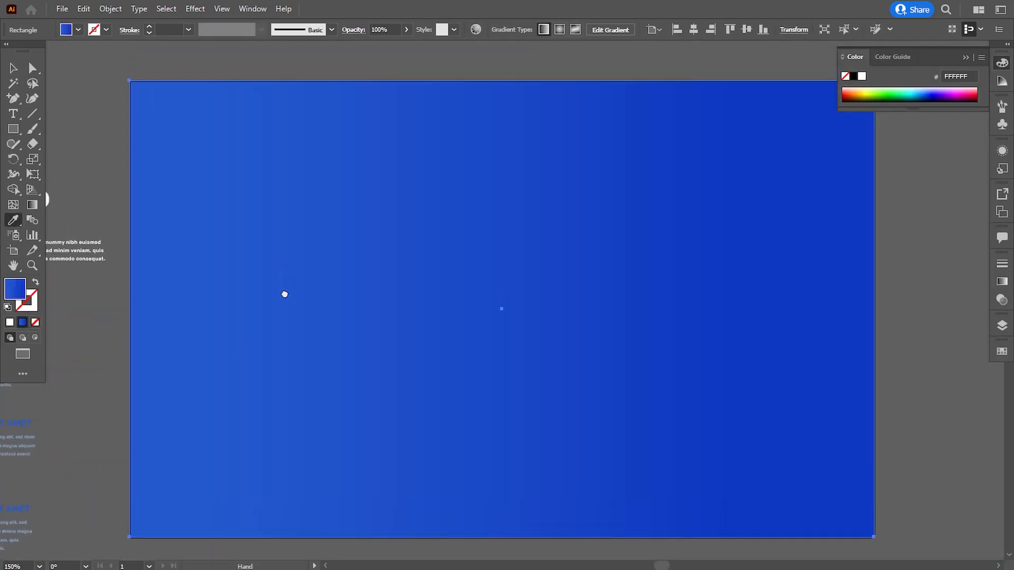
pyautogui.click(968, 58)
pyautogui.click(13, 68)
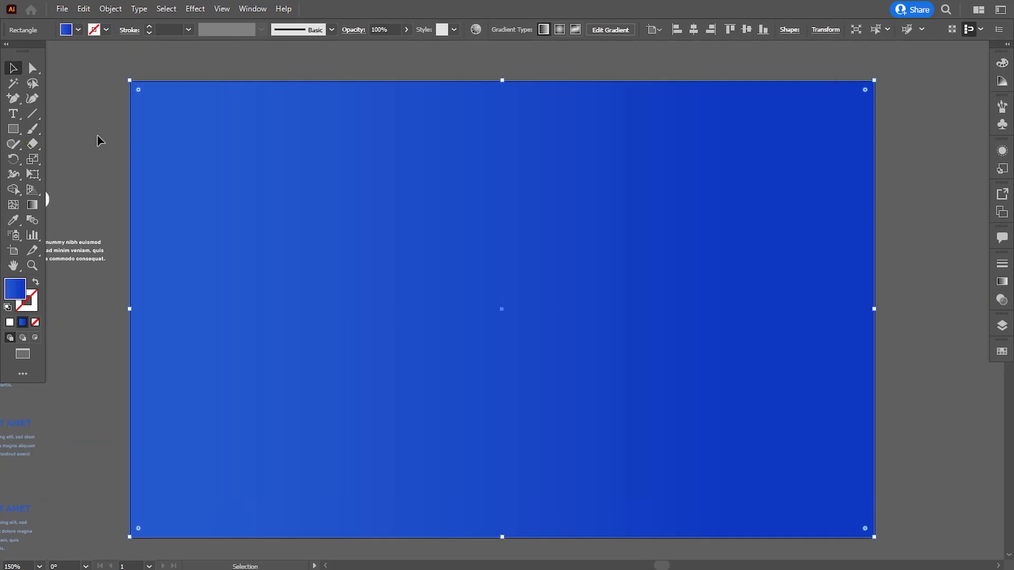
pyautogui.click(100, 140)
# Move the COMPANY NAME logo onto the background's upper-left area and bring it to the front.
pyautogui.moveTo(407, 309); pyautogui.dragTo(404, 306)
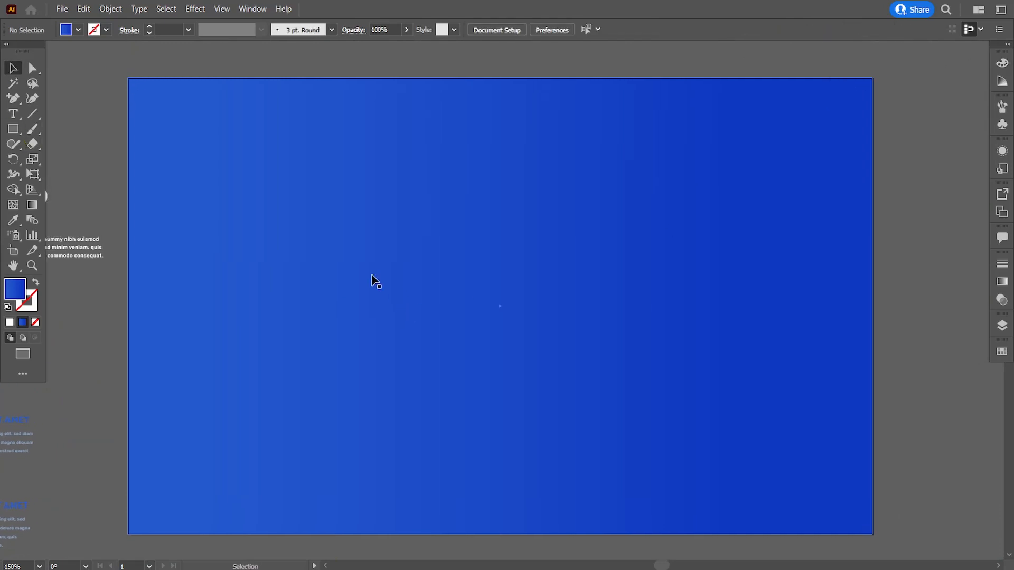
pyautogui.moveTo(301, 194); pyautogui.dragTo(448, 239)
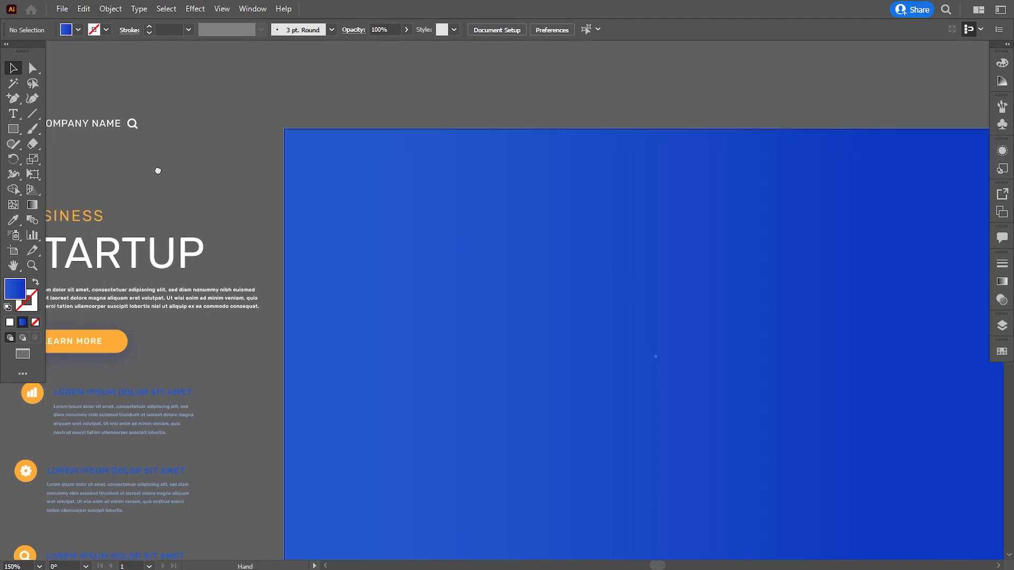
pyautogui.moveTo(113, 147); pyautogui.dragTo(453, 216)
pyautogui.rightClick(452, 217)
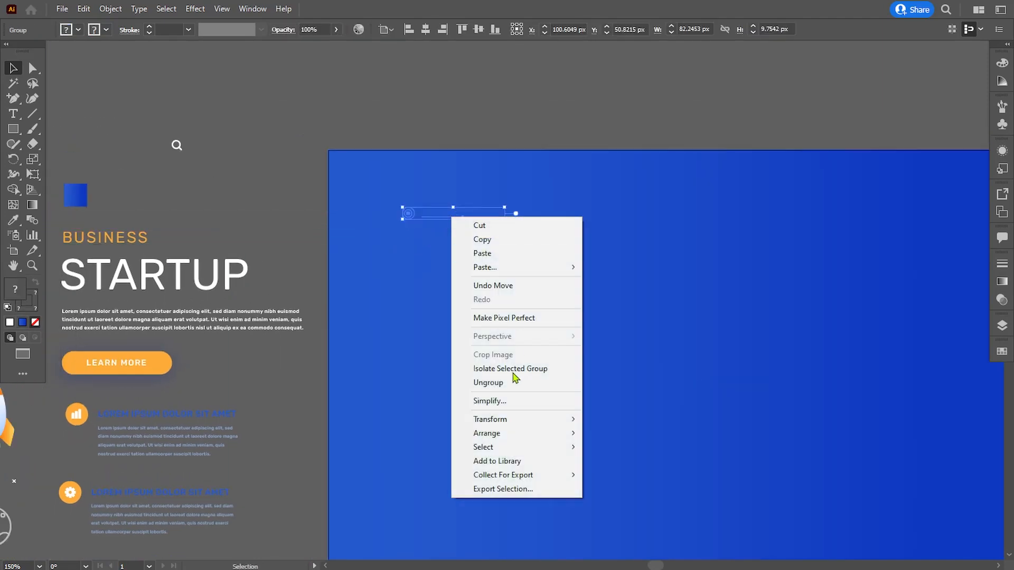
pyautogui.moveTo(505, 434)
pyautogui.click(607, 433)
# Show the rulers and place a vertical guide at X 58 px along the logo's left edge.
pyautogui.moveTo(457, 340); pyautogui.dragTo(378, 269)
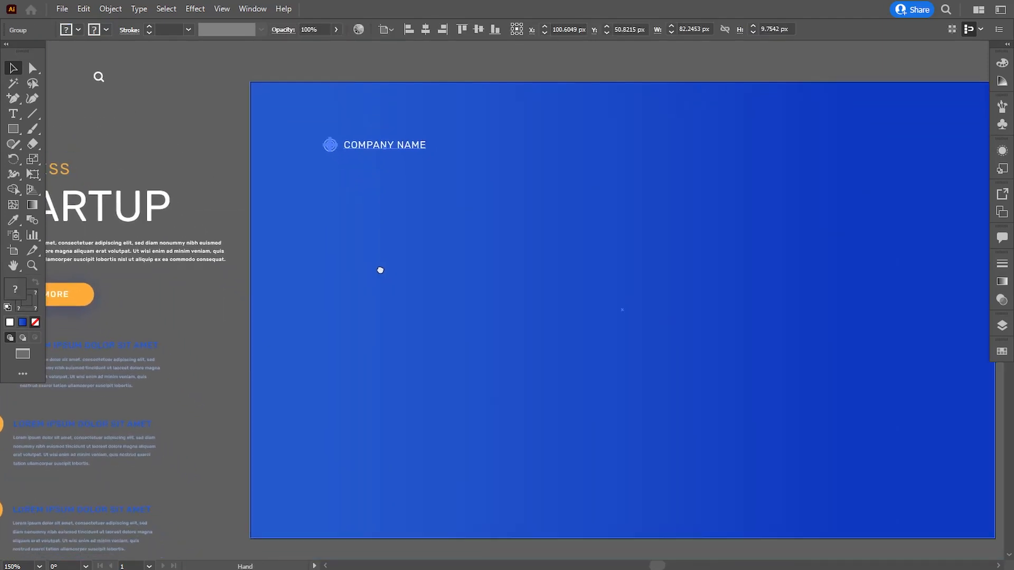
pyautogui.click(222, 9)
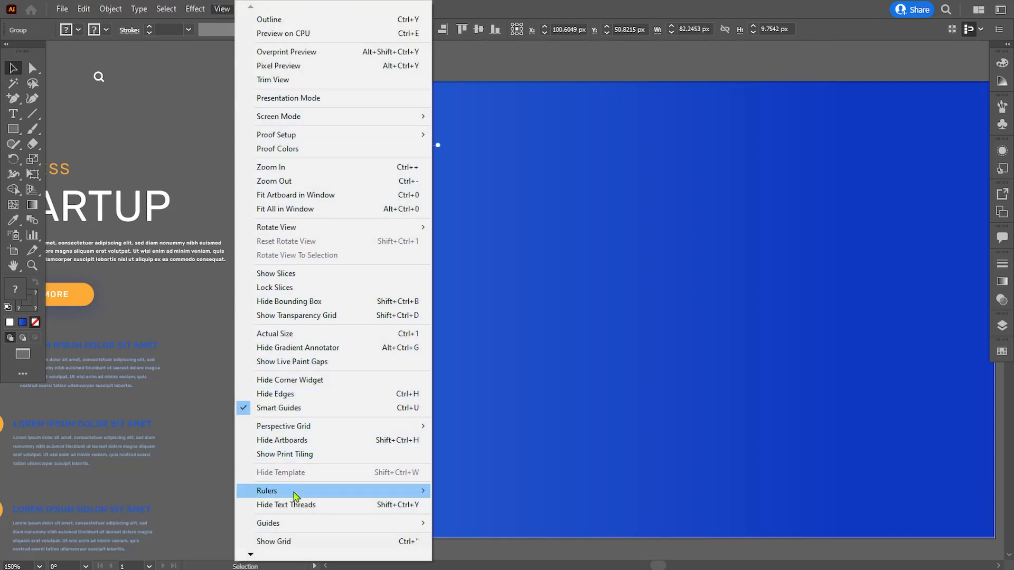
pyautogui.moveTo(287, 490)
pyautogui.click(453, 493)
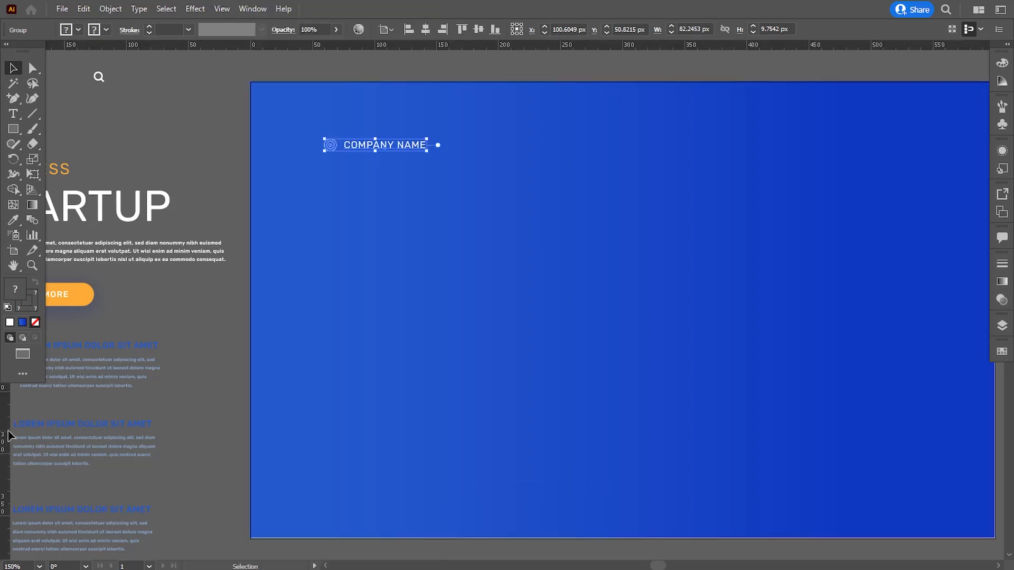
pyautogui.click(321, 352)
pyautogui.moveTo(481, 281); pyautogui.dragTo(447, 290)
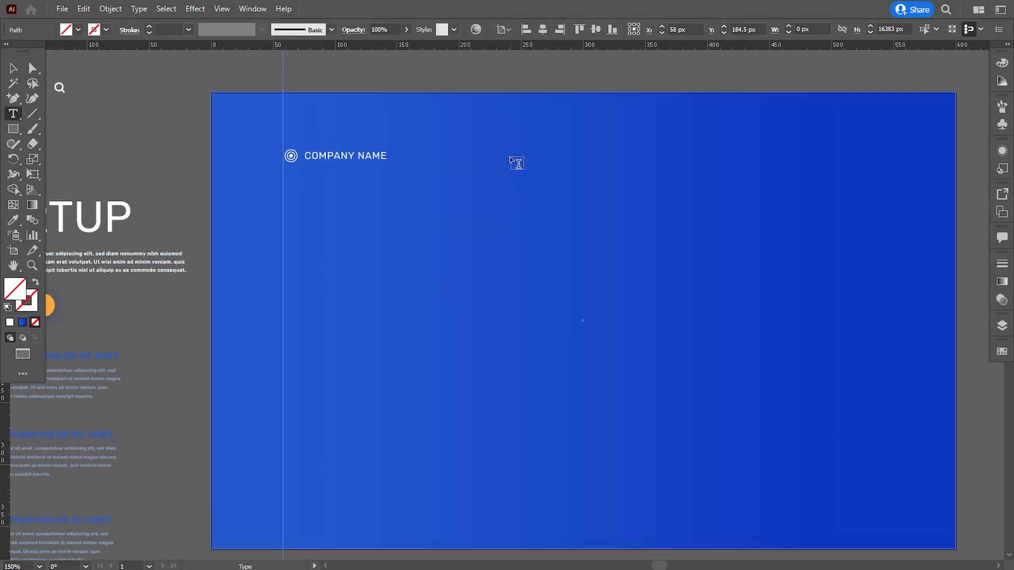
# Add the text "Option 1" with the company name's text style and place it level with the logo.
pyautogui.click(512, 155)
pyautogui.write('Option 1')
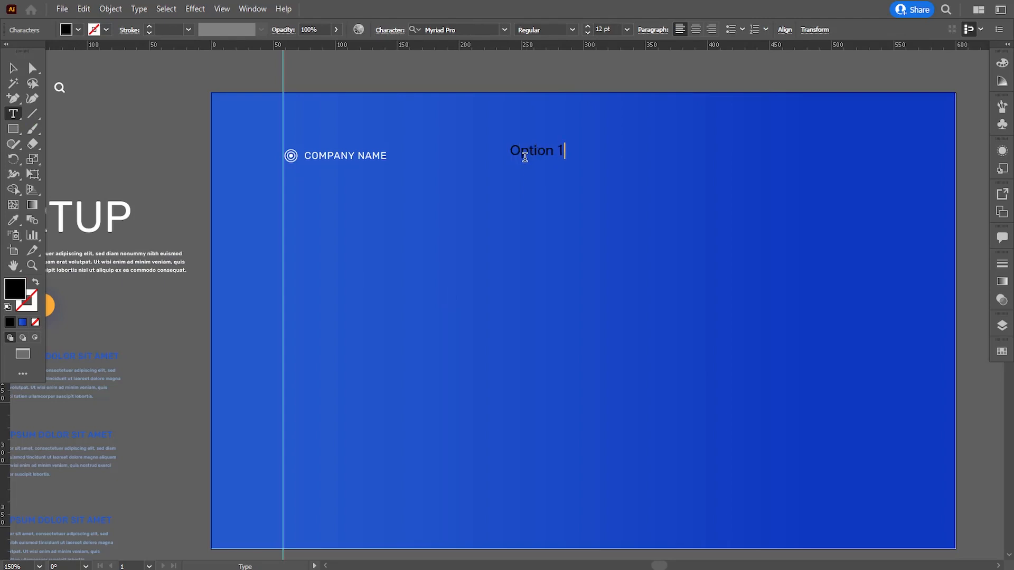
pyautogui.click(13, 220)
pyautogui.click(357, 153)
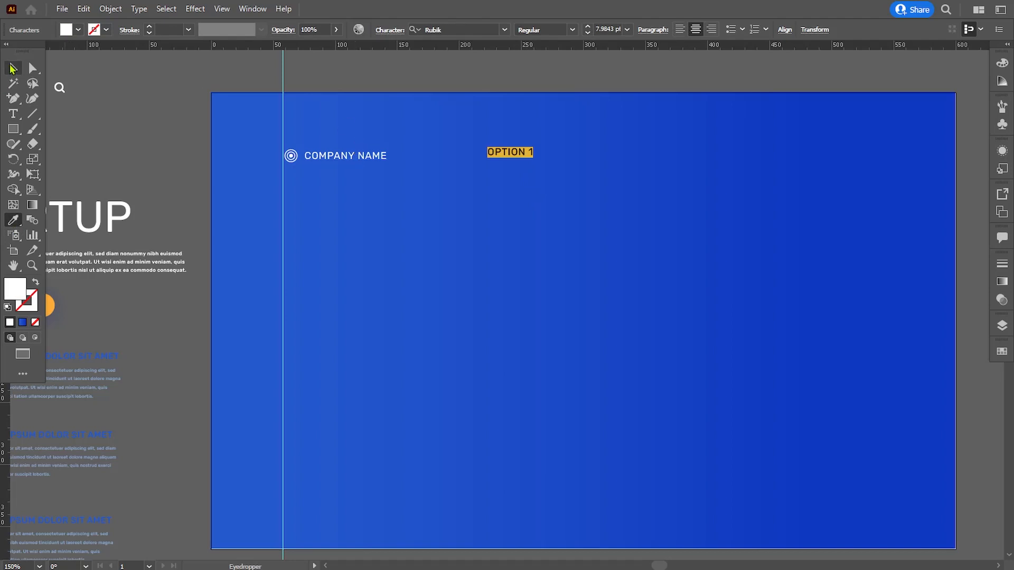
pyautogui.click(13, 68)
pyautogui.click(546, 201)
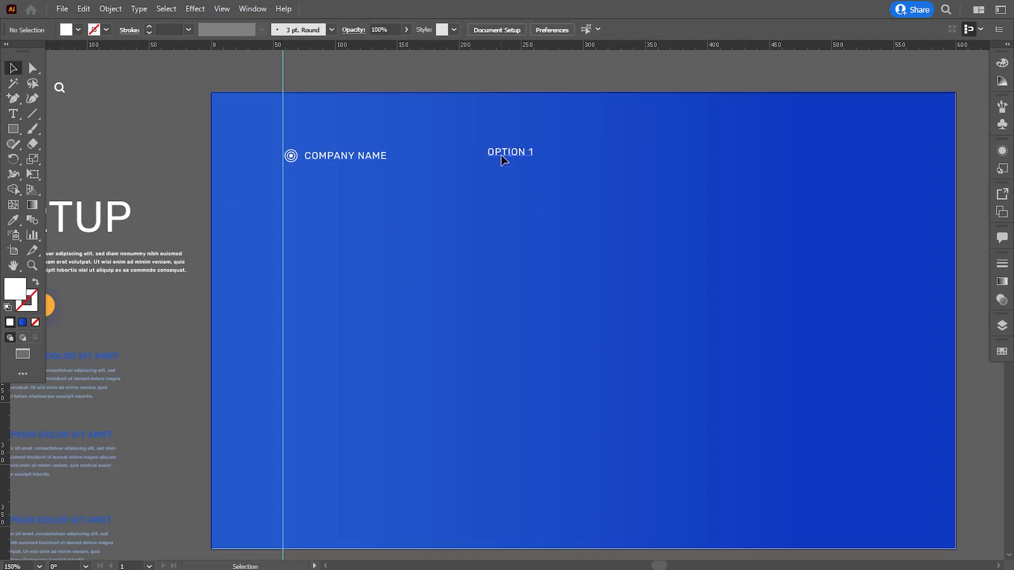
pyautogui.moveTo(502, 157); pyautogui.dragTo(543, 161)
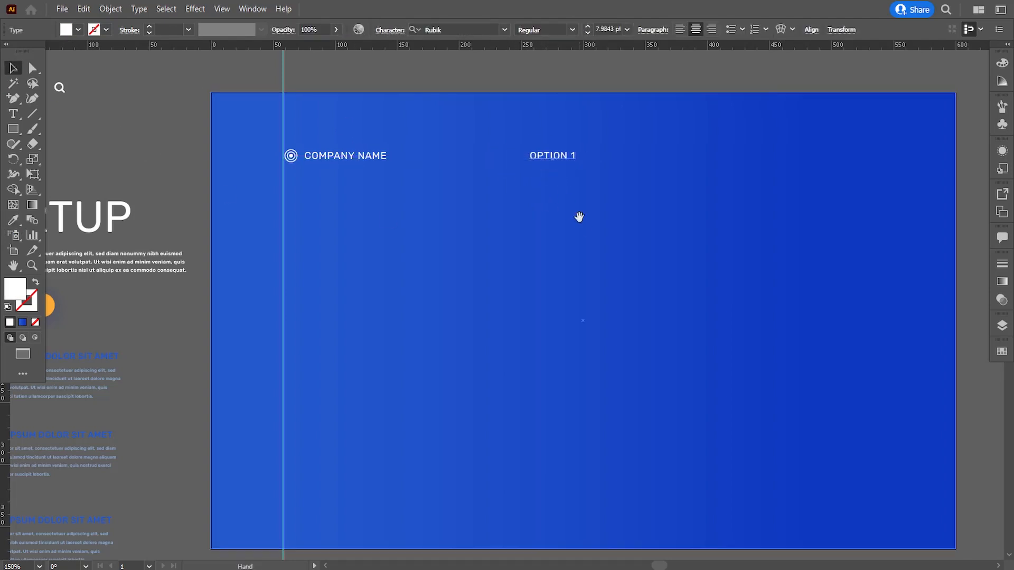
# Duplicate the OPTION 1 label twice across the header row and renumber the copies OPTION 2 and OPTION 3.
pyautogui.moveTo(579, 217); pyautogui.dragTo(516, 217)
pyautogui.moveTo(502, 159); pyautogui.dragTo(638, 154)
pyautogui.click(583, 157)
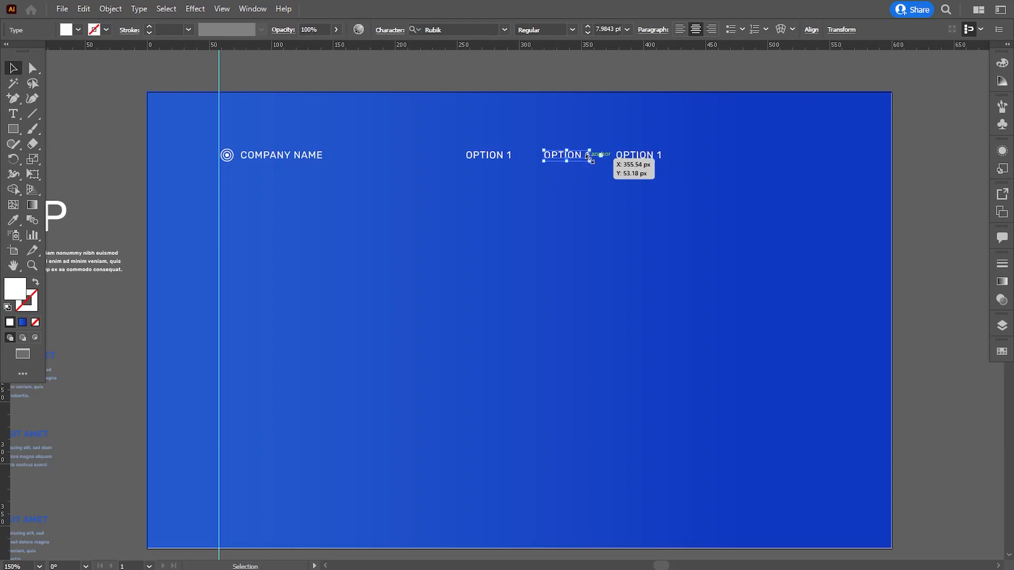
pyautogui.doubleClick(585, 153)
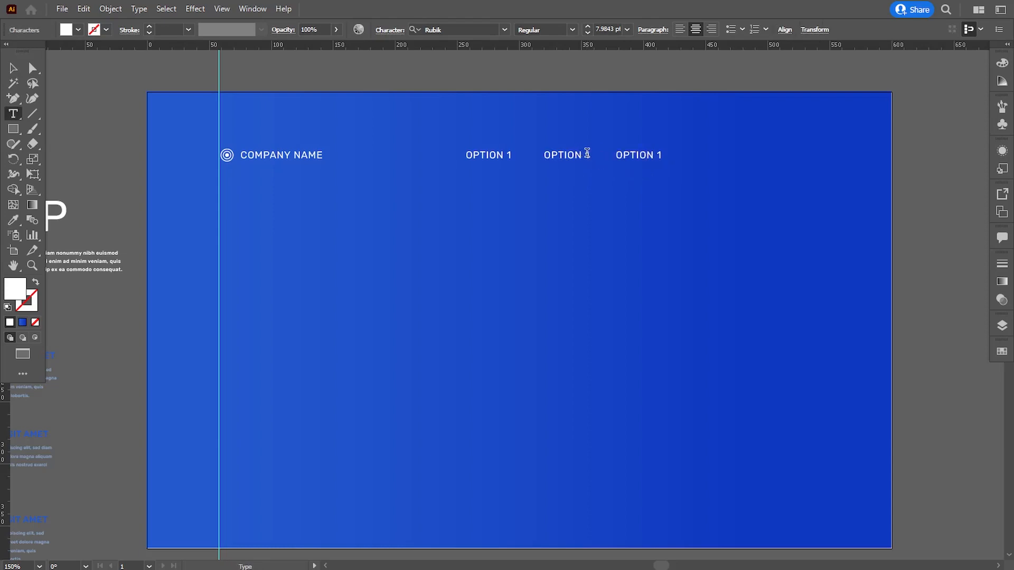
pyautogui.write('2')
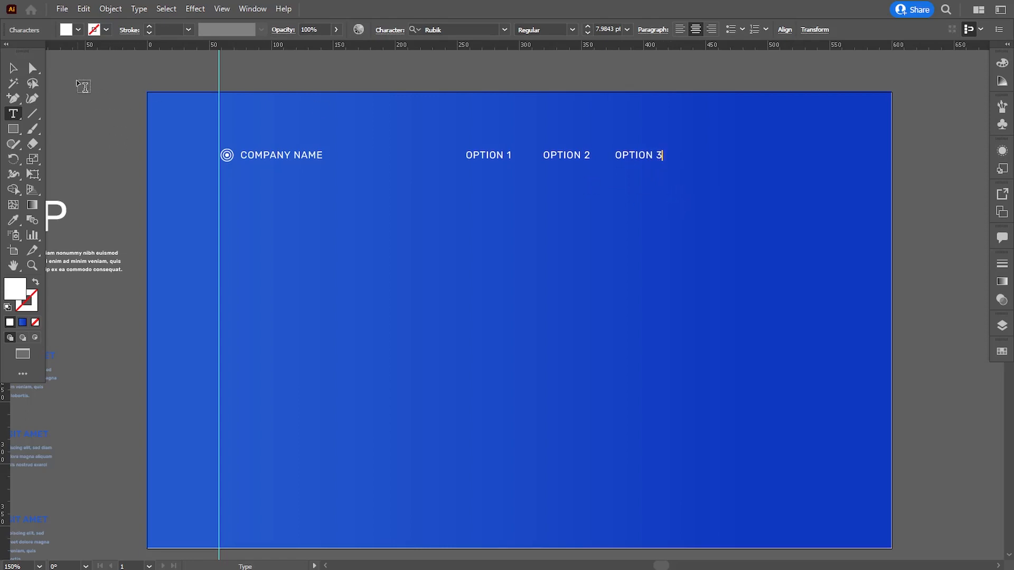
pyautogui.click(14, 68)
pyautogui.click(507, 215)
# Scale the three option labels down together to about 7.1 pt text.
pyautogui.click(496, 158)
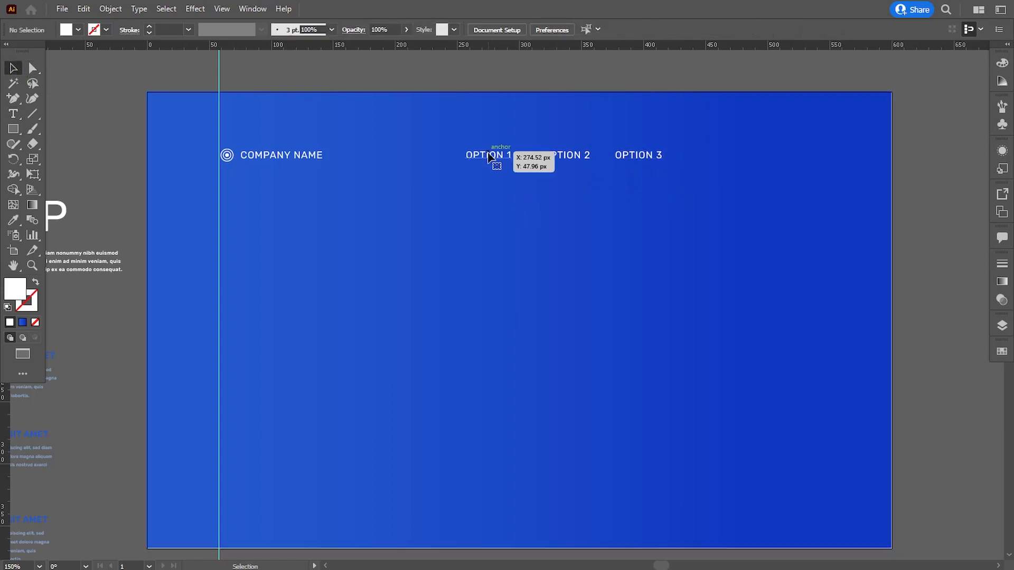
pyautogui.keyDown('shift'); pyautogui.click(558, 158); pyautogui.keyUp('shift')
pyautogui.keyDown('shift'); pyautogui.click(651, 155); pyautogui.keyUp('shift')
pyautogui.moveTo(662, 161); pyautogui.dragTo(643, 165)
pyautogui.hotkey('ctrl', 'z')
pyautogui.click(955, 279)
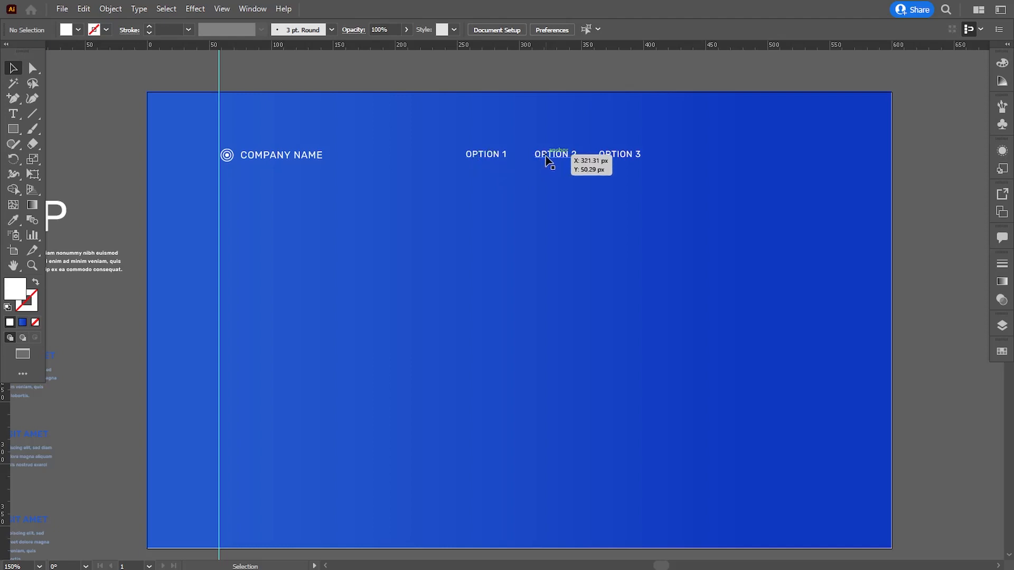
# Adjust the horizontal spacing between the three option labels.
pyautogui.click(547, 157)
pyautogui.keyDown('shift'); pyautogui.click(491, 156); pyautogui.keyUp('shift')
pyautogui.click(632, 152)
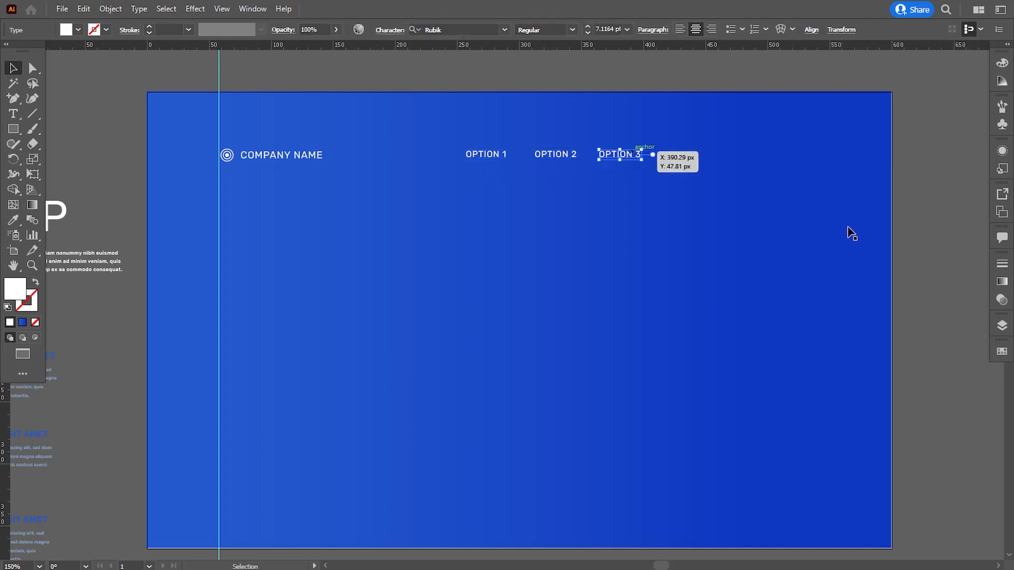
pyautogui.click(898, 258)
# Draw a search box about 115 px wide after OPTION 3, with a white outline and no fill.
pyautogui.hscroll(1, 724, 239)
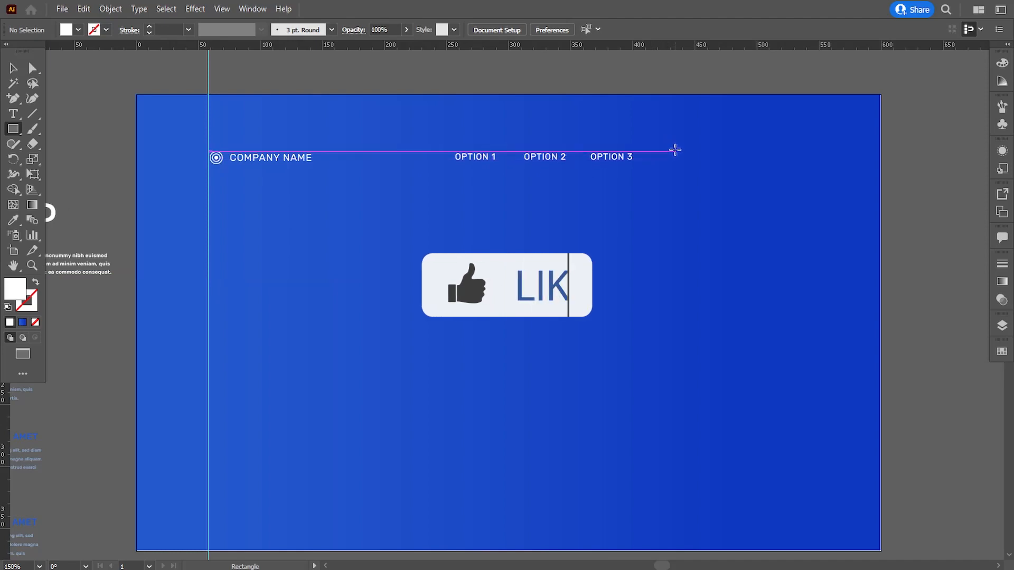
pyautogui.moveTo(670, 152); pyautogui.dragTo(811, 173)
pyautogui.hotkey('shift', 'x')
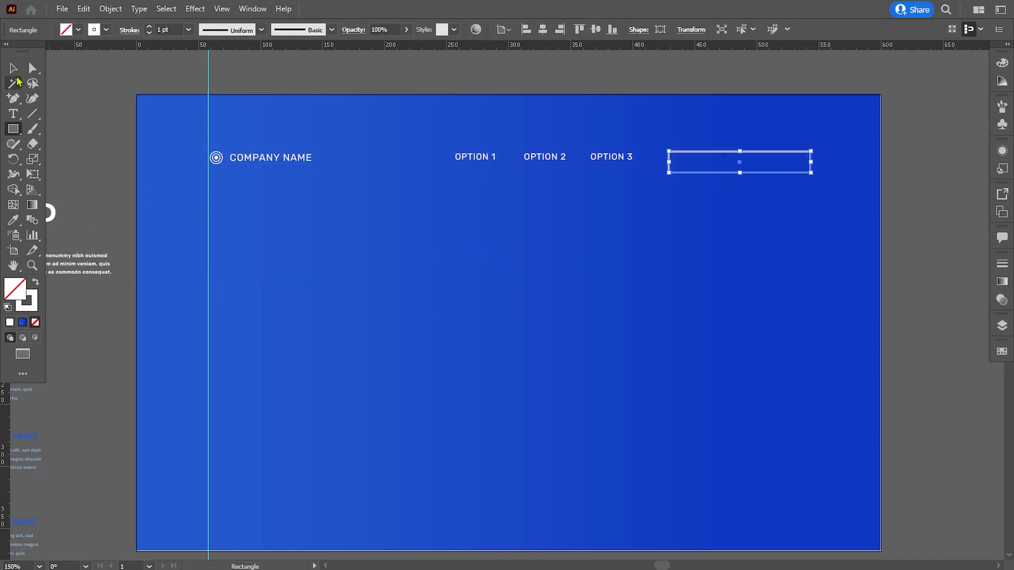
pyautogui.press('v')
pyautogui.press('a')
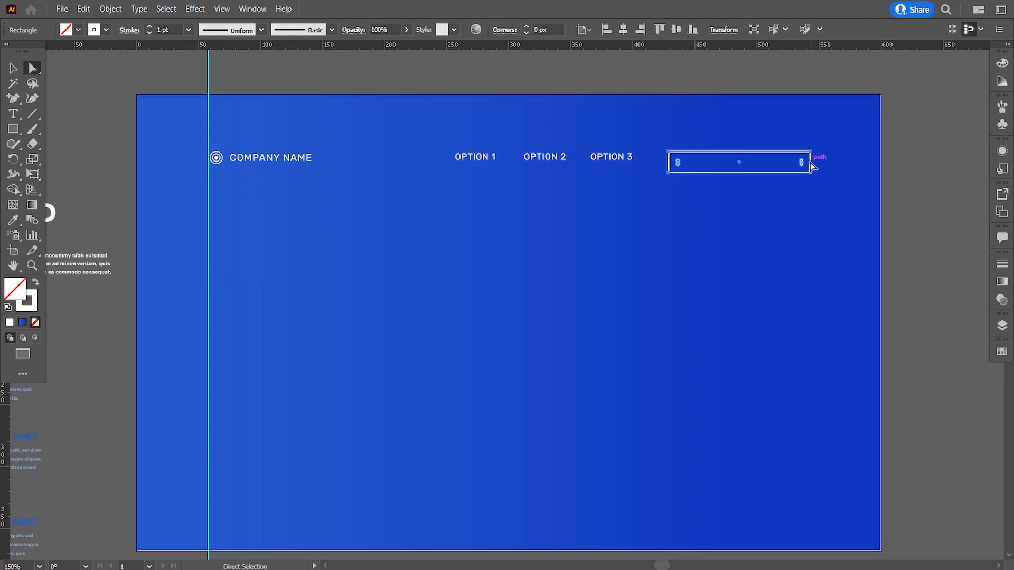
# Nudge the search box vertically until it lines up with the option labels.
pyautogui.click(14, 69)
pyautogui.moveTo(740, 153); pyautogui.dragTo(741, 152)
pyautogui.press('Up')
pyautogui.press('Up')
pyautogui.press('Up')
pyautogui.press('Up')
pyautogui.press('Up')
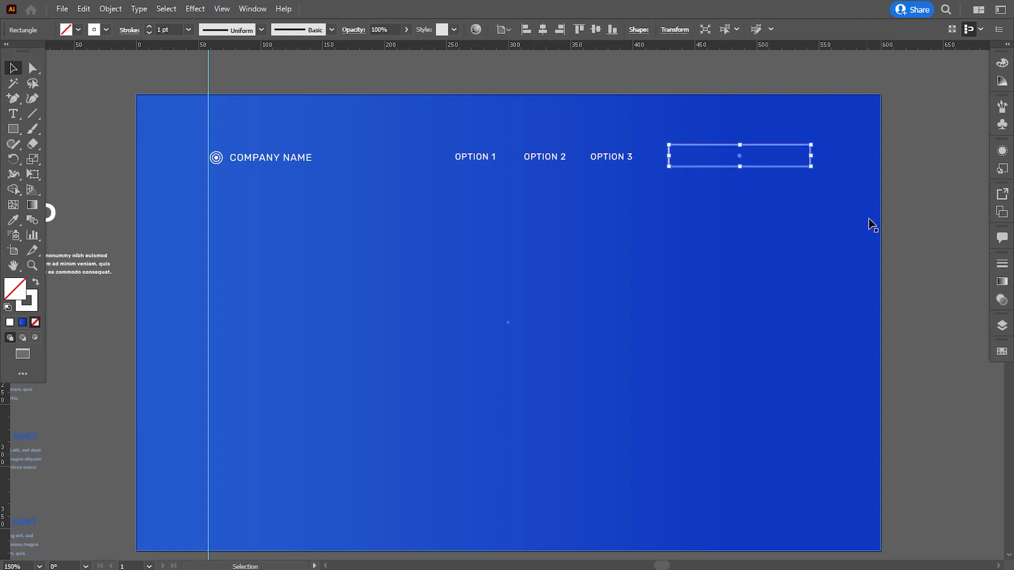
pyautogui.press('Down')
pyautogui.press('Down')
pyautogui.click(886, 223)
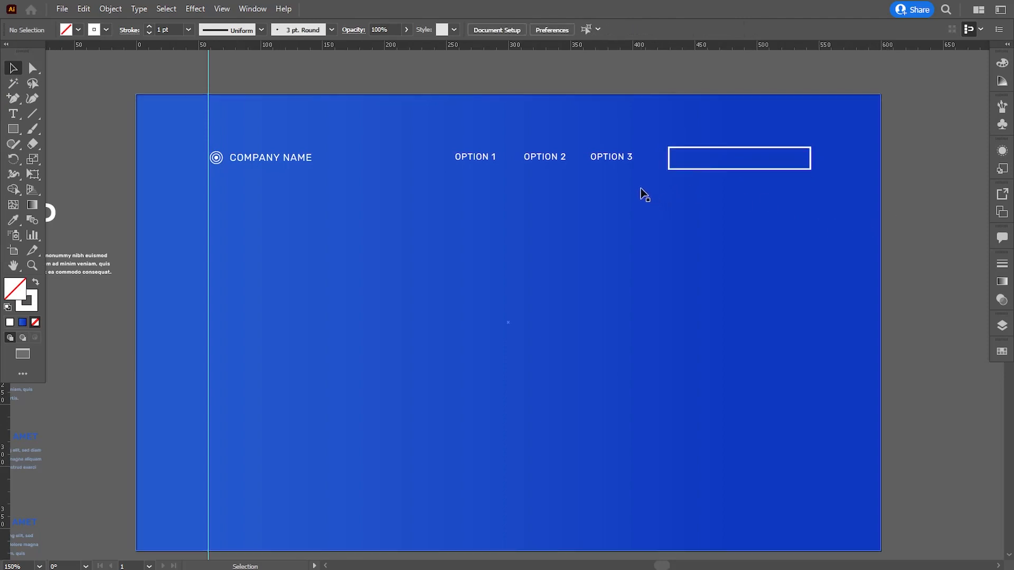
pyautogui.moveTo(669, 168); pyautogui.dragTo(670, 166)
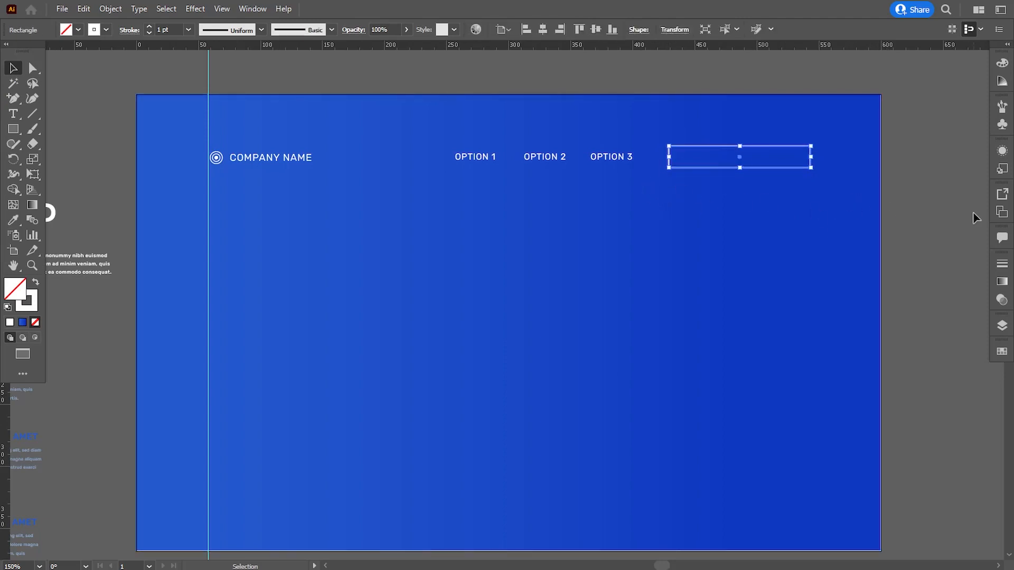
pyautogui.click(973, 214)
# Move the magnifier icon into the left end of the search box and bring it to the front.
pyautogui.moveTo(127, 222); pyautogui.dragTo(226, 257)
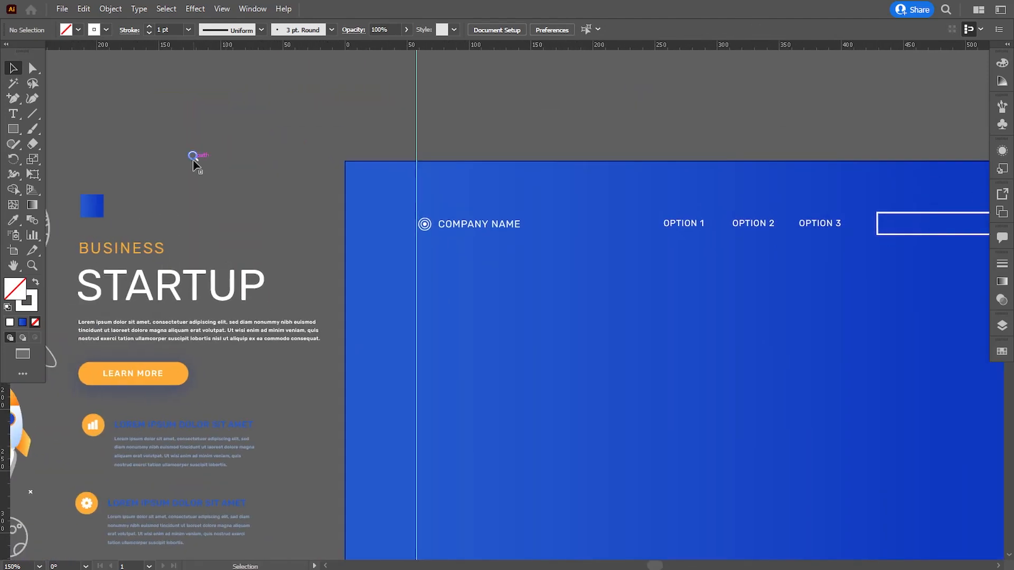
pyautogui.moveTo(195, 159); pyautogui.dragTo(891, 226)
pyautogui.moveTo(889, 250); pyautogui.dragTo(588, 249)
pyautogui.rightClick(587, 221)
pyautogui.moveTo(636, 437)
pyautogui.click(760, 441)
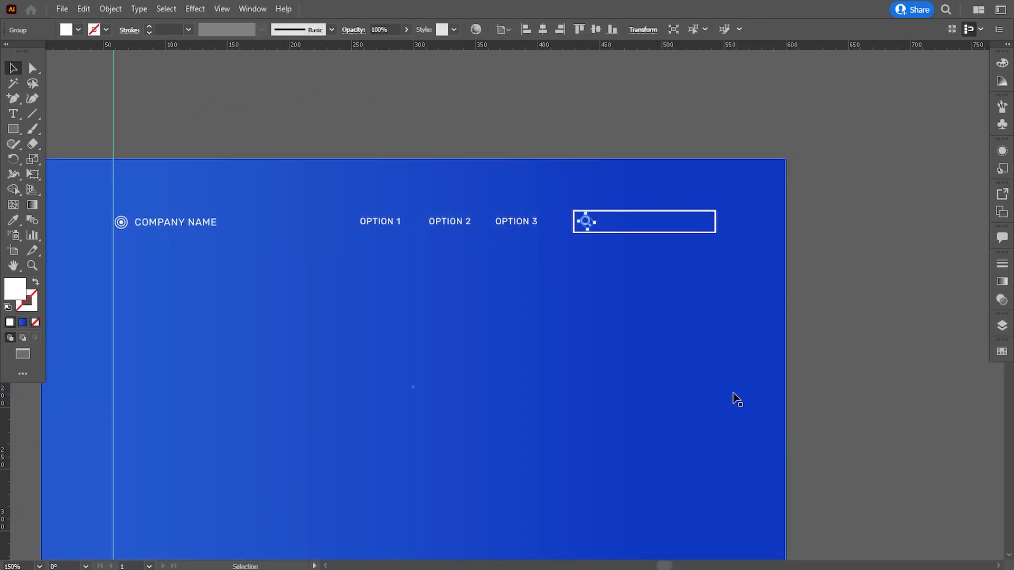
pyautogui.click(826, 312)
# Align the magnifier icon and the search box outline to each other on their vertical centres.
pyautogui.hotkey('ctrl', '=')
pyautogui.moveTo(695, 265); pyautogui.dragTo(645, 240)
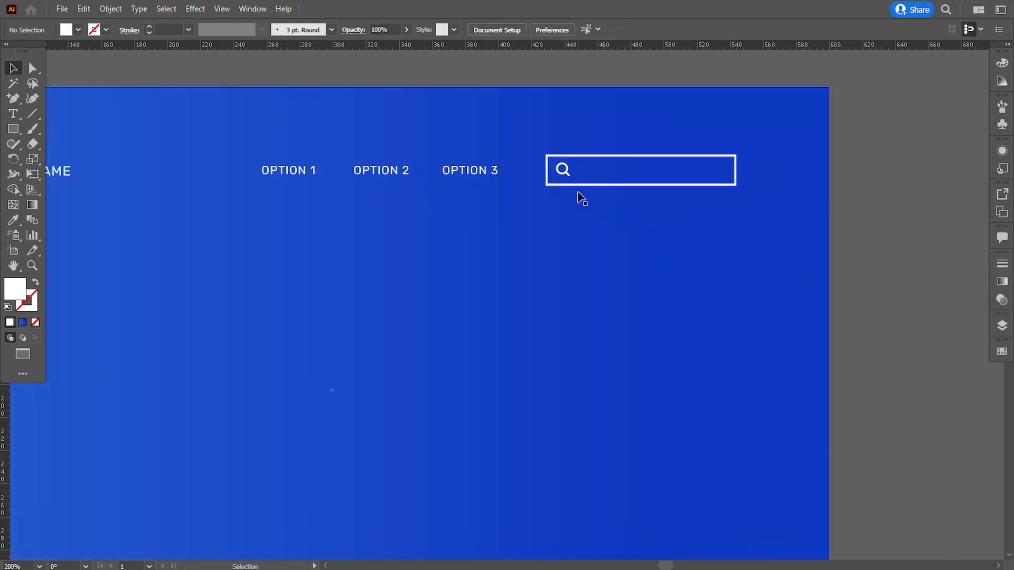
pyautogui.hotkey('ctrl', '=')
pyautogui.click(593, 106)
pyautogui.keyDown('shift'); pyautogui.click(616, 127); pyautogui.keyUp('shift')
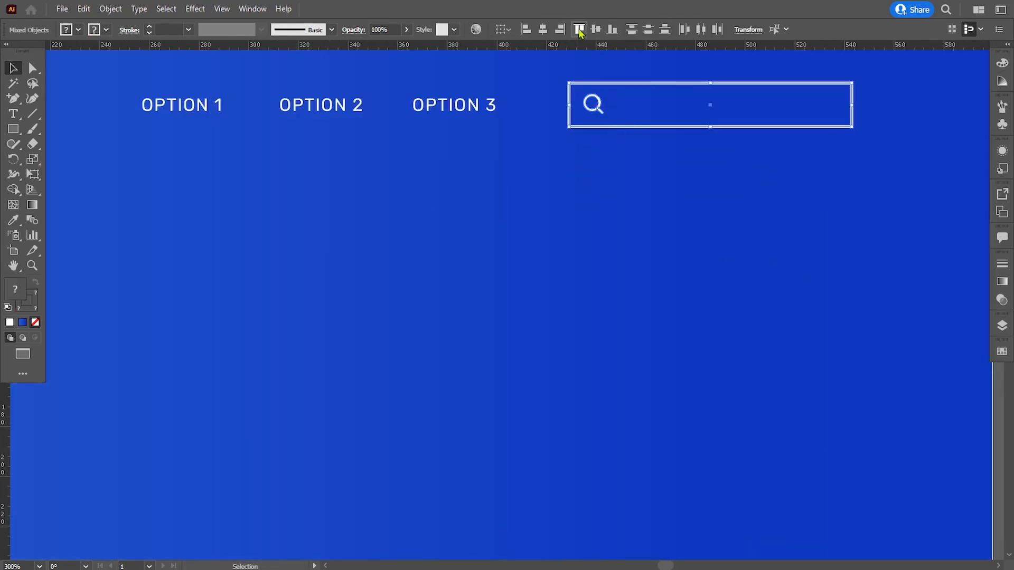
pyautogui.click(597, 29)
pyautogui.moveTo(606, 201); pyautogui.dragTo(483, 259)
pyautogui.click(921, 273)
# Add a "SEARCH" text object in Rubik Regular below the search box and turn off its All Caps formatting.
pyautogui.click(12, 115)
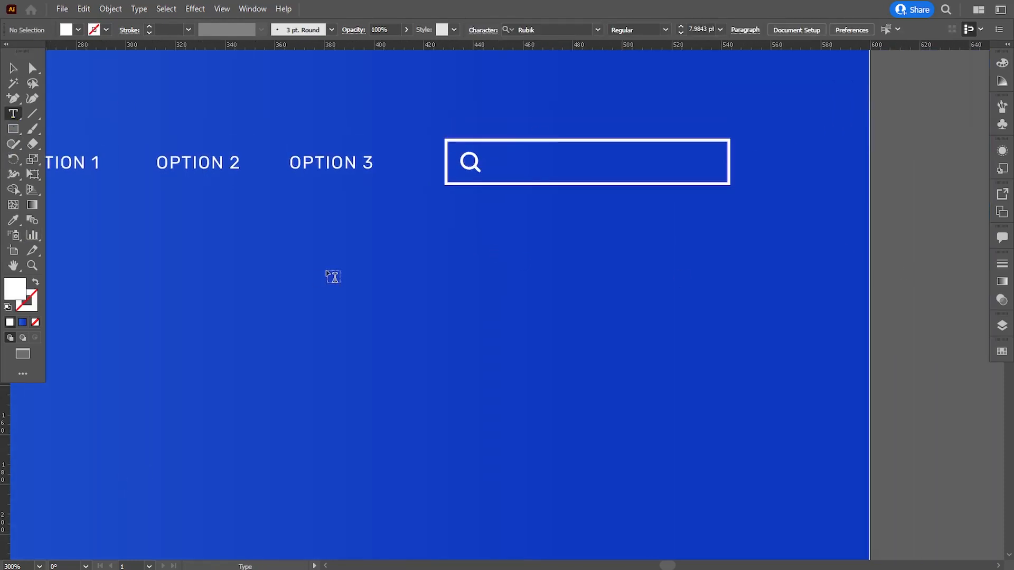
pyautogui.click(535, 299)
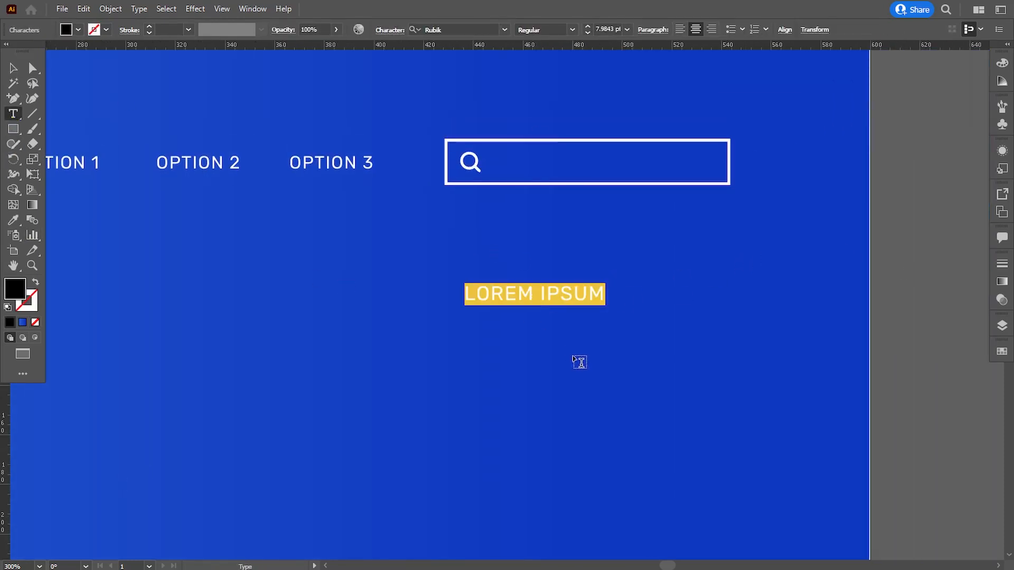
pyautogui.write('SEARCH')
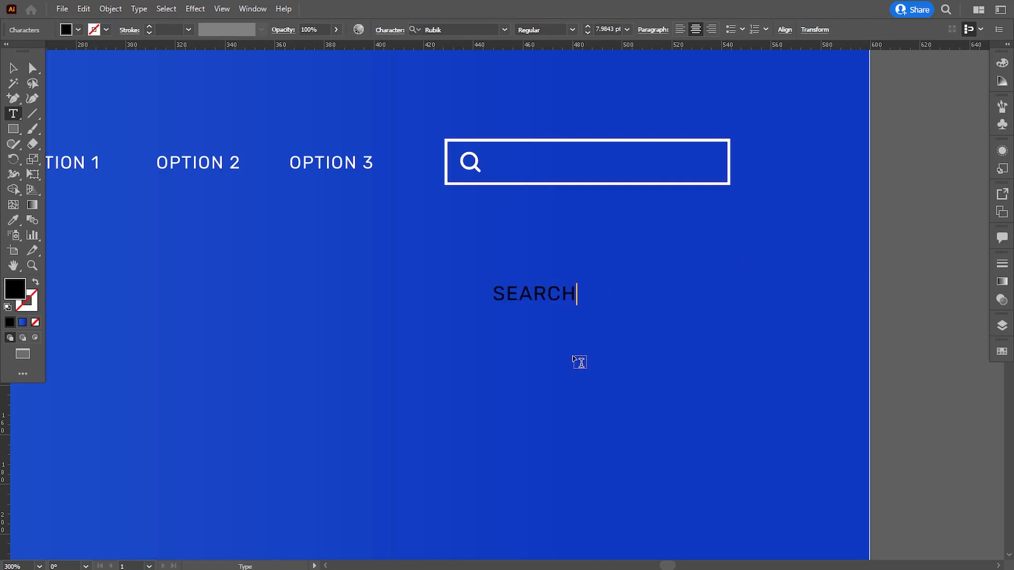
pyautogui.moveTo(493, 295); pyautogui.dragTo(601, 287)
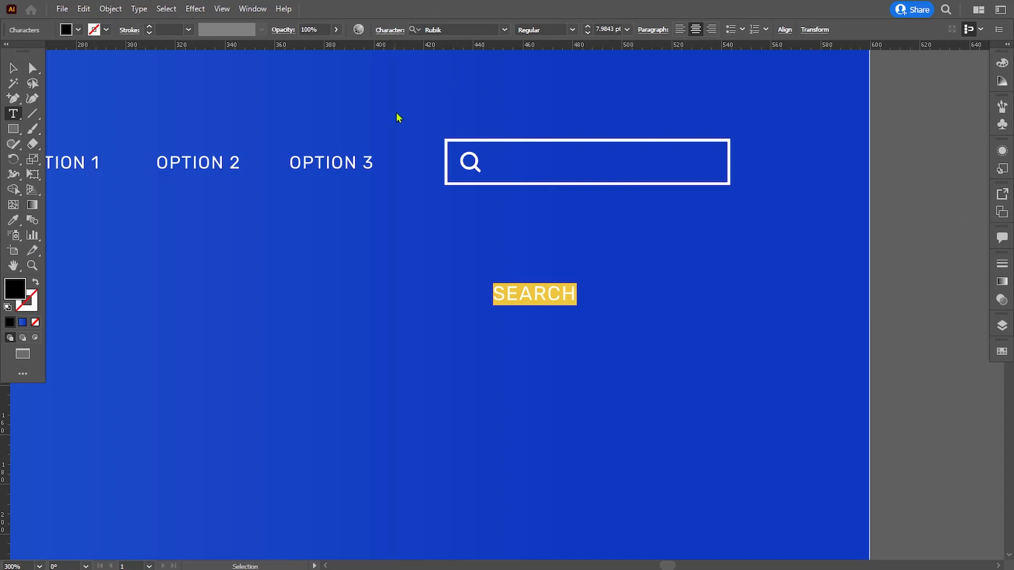
pyautogui.click(390, 30)
pyautogui.click(269, 161)
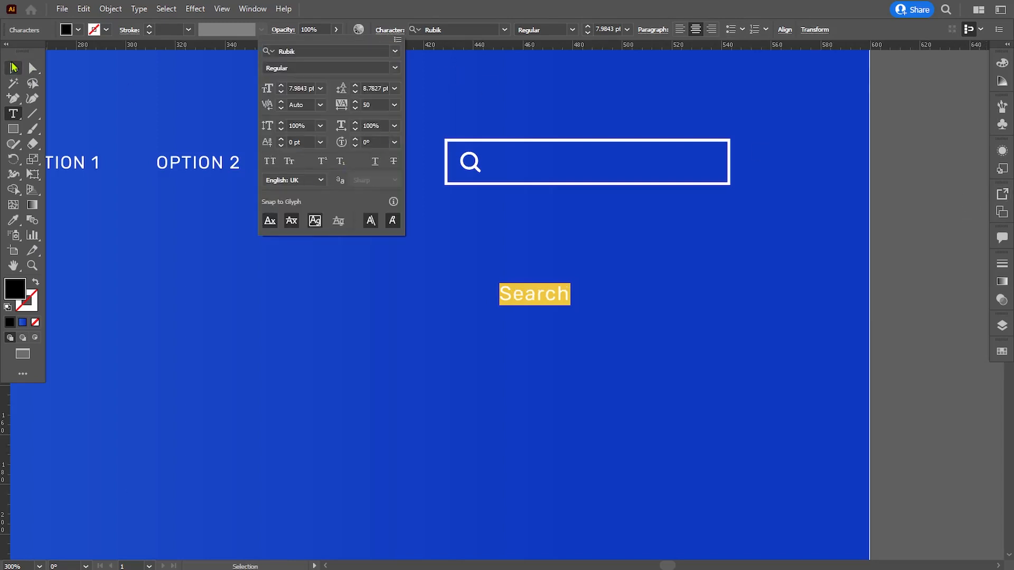
pyautogui.keyDown('ctrl'); pyautogui.click(158, 185); pyautogui.keyUp('ctrl')
# Turn off All Caps on the three option labels in the header.
pyautogui.click(14, 69)
pyautogui.click(197, 166)
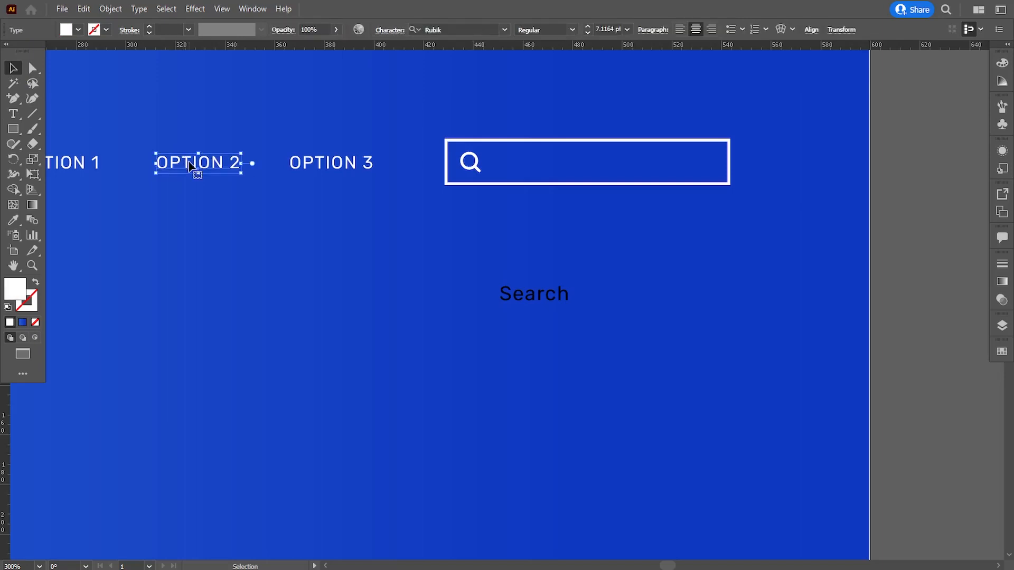
pyautogui.keyDown('shift'); pyautogui.click(302, 165); pyautogui.keyUp('shift')
pyautogui.keyDown('shift'); pyautogui.click(84, 165); pyautogui.keyUp('shift')
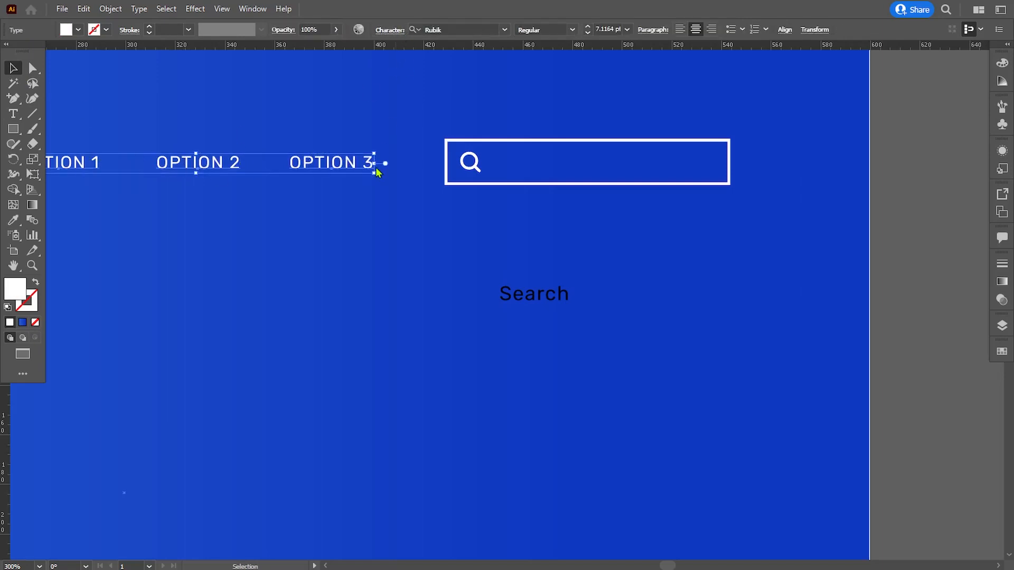
pyautogui.click(390, 30)
pyautogui.click(269, 162)
pyautogui.click(309, 281)
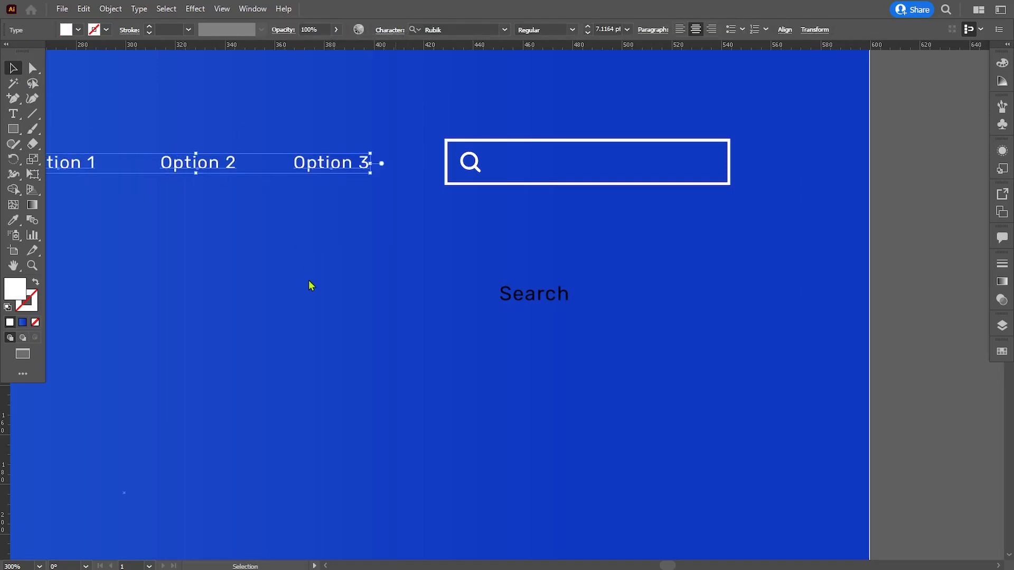
pyautogui.click(905, 319)
# Place the Search text inside the search box beside the magnifier, colour it FFFFFF and set its size to 7 pt.
pyautogui.moveTo(553, 301); pyautogui.dragTo(548, 167)
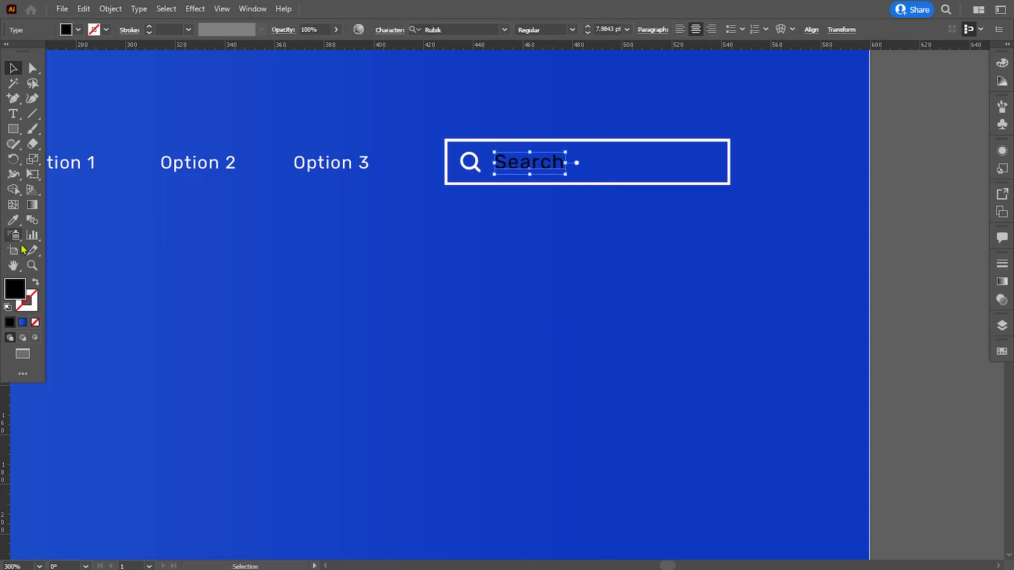
pyautogui.doubleClick(15, 290)
pyautogui.write('ffffff')
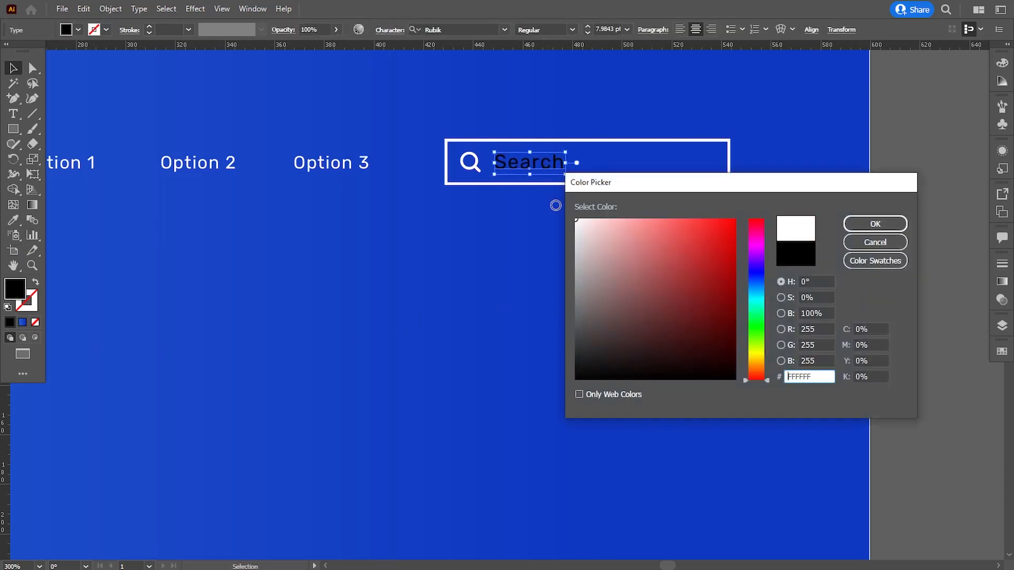
pyautogui.click(870, 220)
pyautogui.click(604, 28)
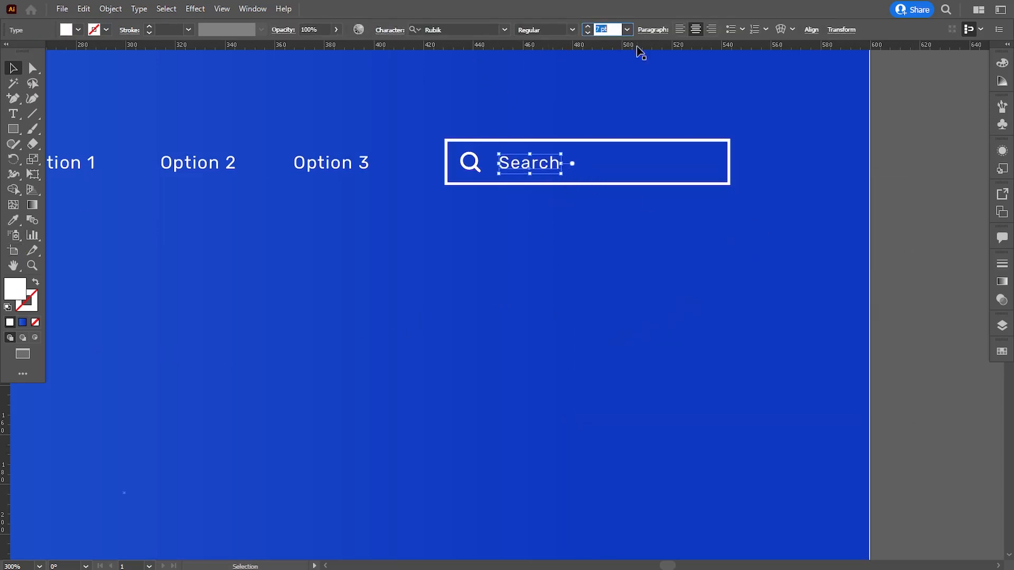
pyautogui.write('7')
pyautogui.click(896, 239)
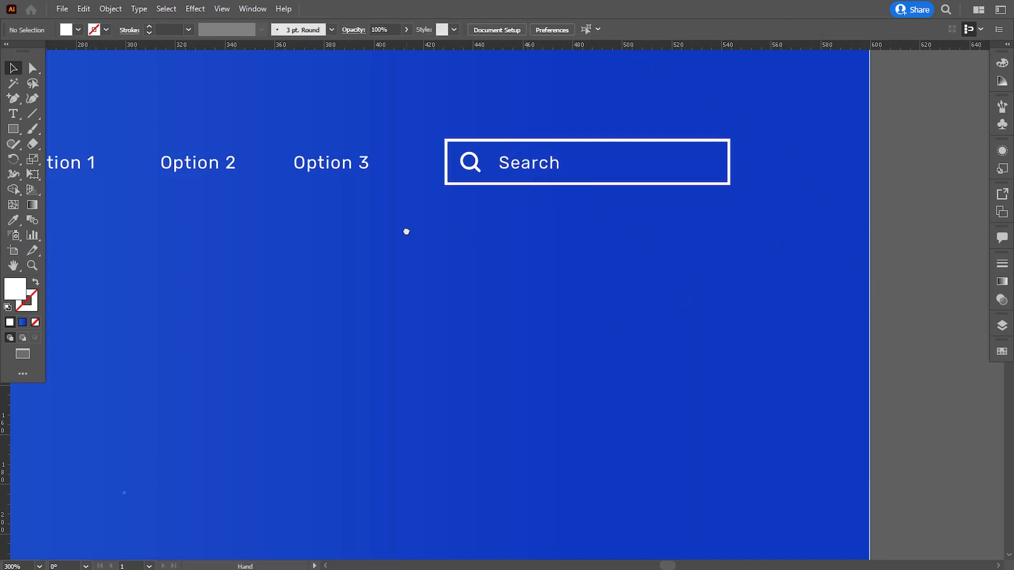
# Round the search box corners fully so the outline becomes a pill shape.
pyautogui.moveTo(406, 231); pyautogui.dragTo(420, 228)
pyautogui.click(482, 183)
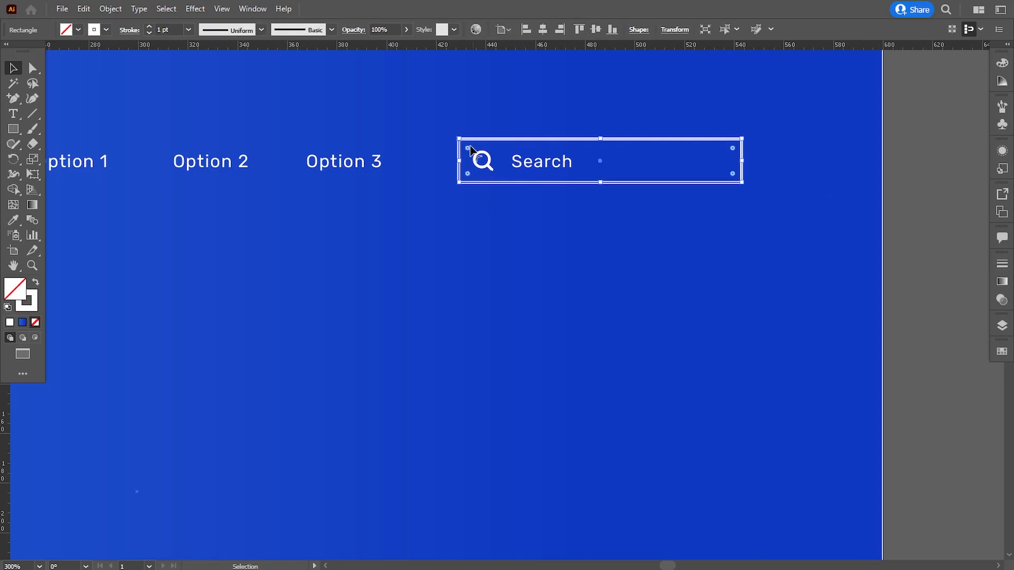
pyautogui.moveTo(468, 149); pyautogui.dragTo(556, 161)
pyautogui.click(921, 267)
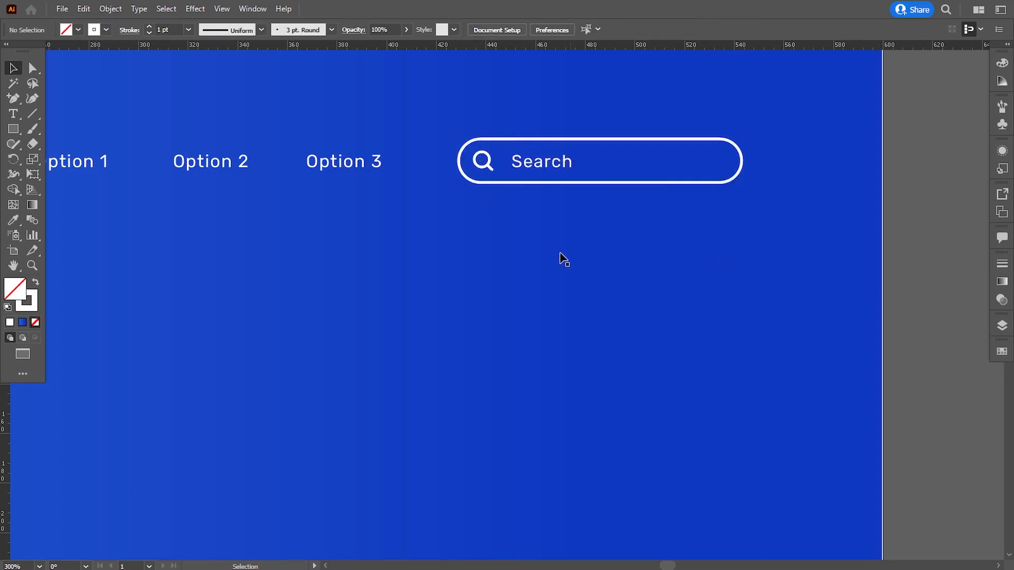
# Group the Search text, the magnifier icon and the search box outline together.
pyautogui.hotkey('ctrl', '1')
pyautogui.moveTo(421, 321); pyautogui.dragTo(411, 303)
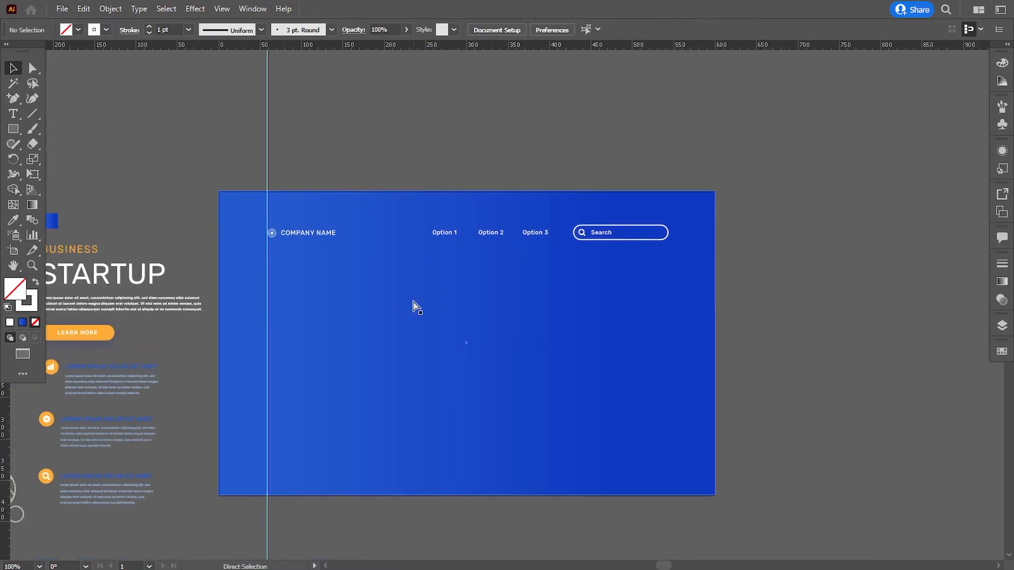
pyautogui.hotkey('ctrl', '+')
pyautogui.click(254, 200)
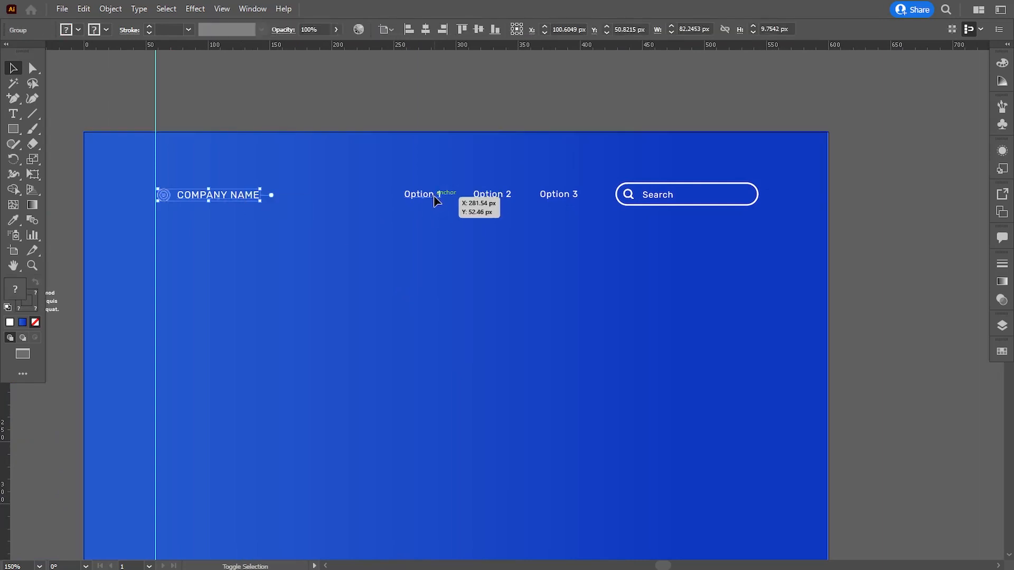
pyautogui.click(669, 195)
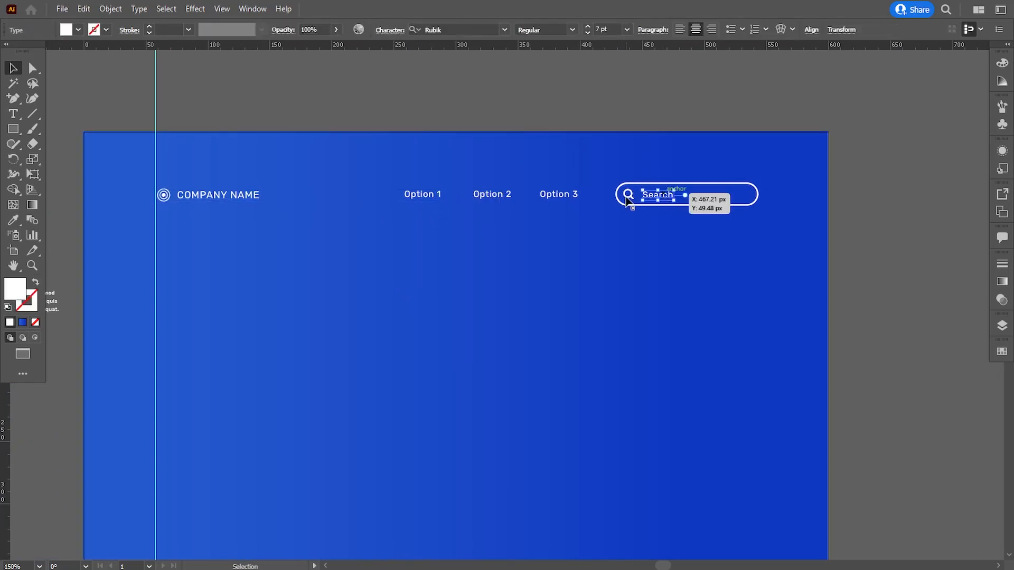
pyautogui.keyDown('shift'); pyautogui.click(753, 204); pyautogui.keyUp('shift')
pyautogui.click(110, 8)
pyautogui.click(128, 70)
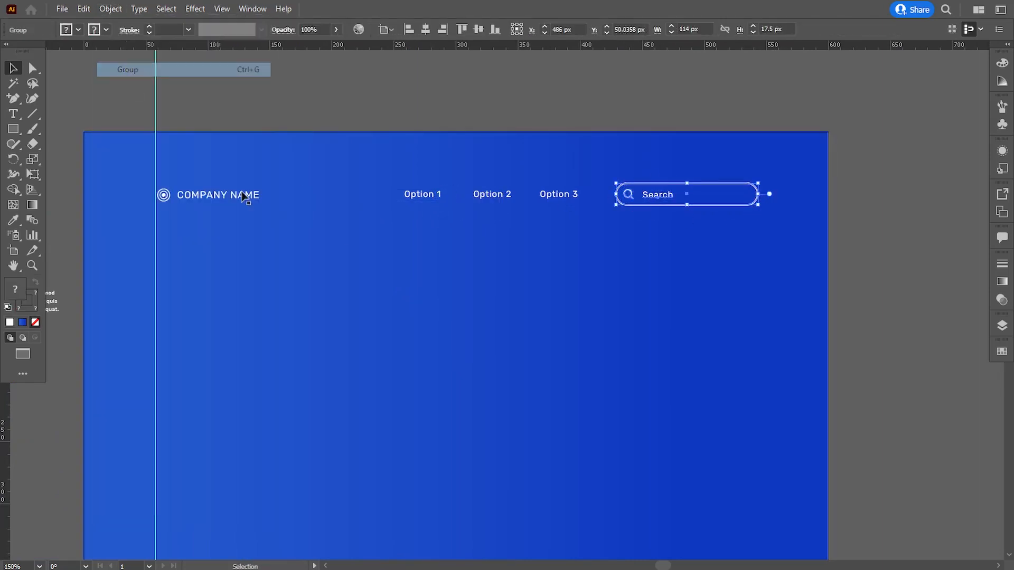
# Align the logo, option labels and search group on their vertical centres and group them as one header.
pyautogui.keyDown('shift'); pyautogui.click(235, 197); pyautogui.keyUp('shift')
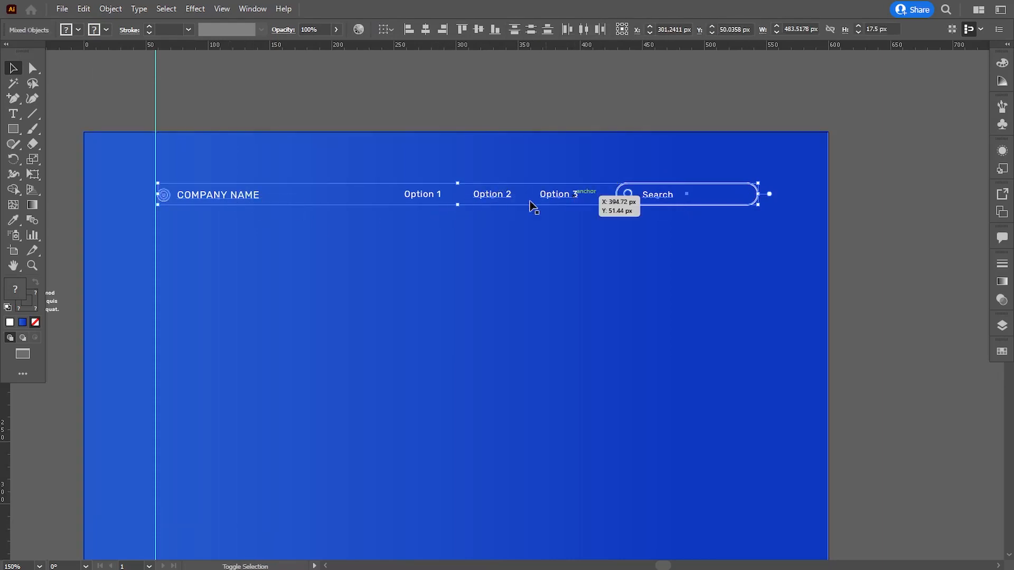
pyautogui.click(477, 35)
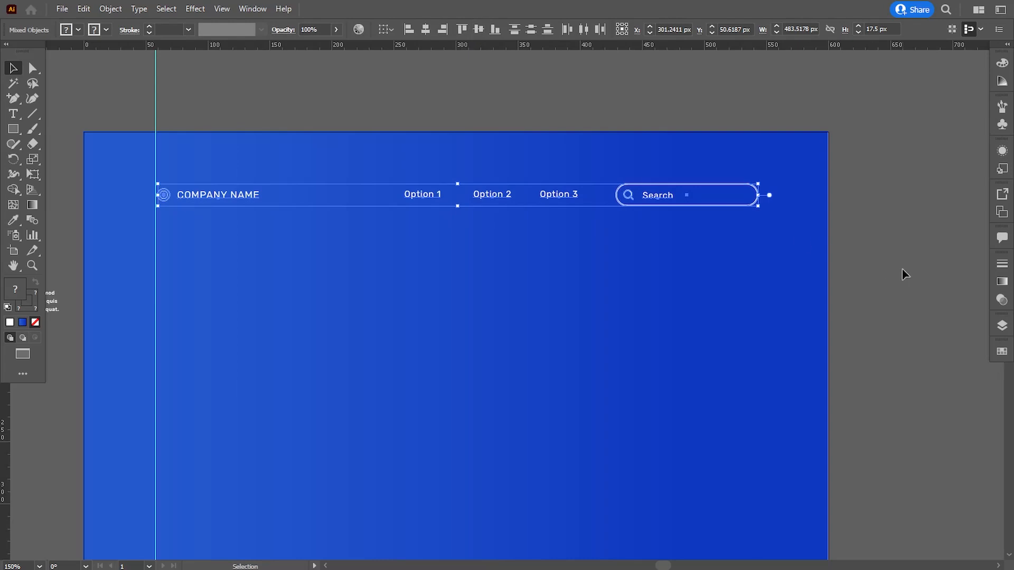
pyautogui.click(105, 11)
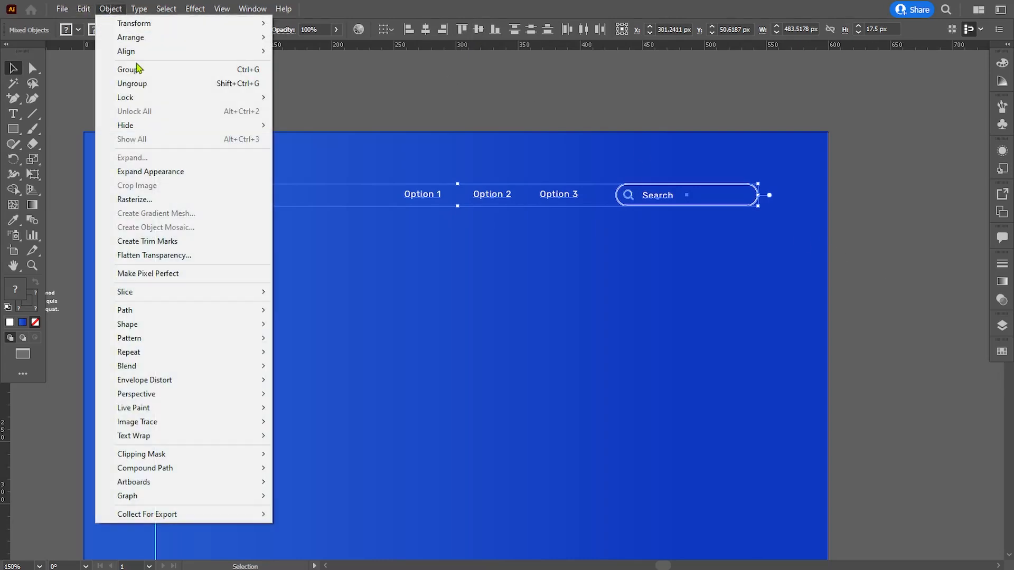
pyautogui.click(130, 70)
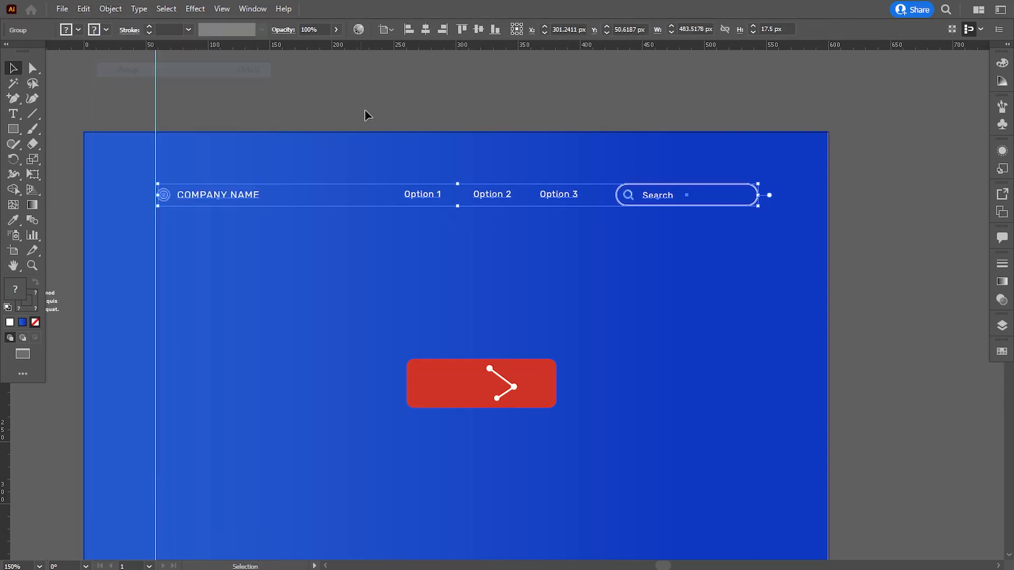
pyautogui.click(877, 250)
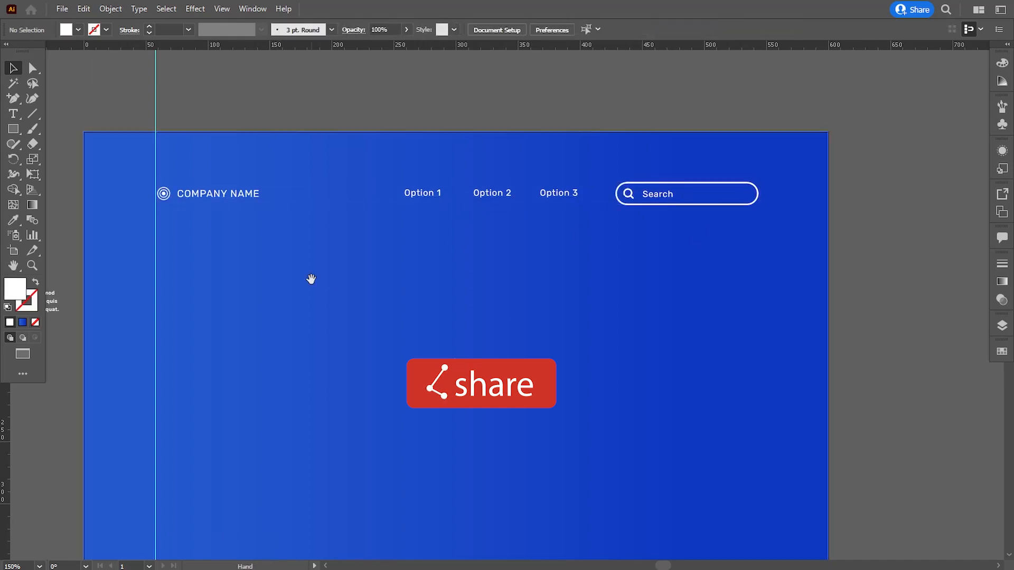
# Move the striped planet and small circle group across the artboard's upper edge, between the company name and Option 1, and bring it to front.
pyautogui.moveTo(312, 275); pyautogui.dragTo(325, 270)
pyautogui.moveTo(234, 259); pyautogui.dragTo(385, 270)
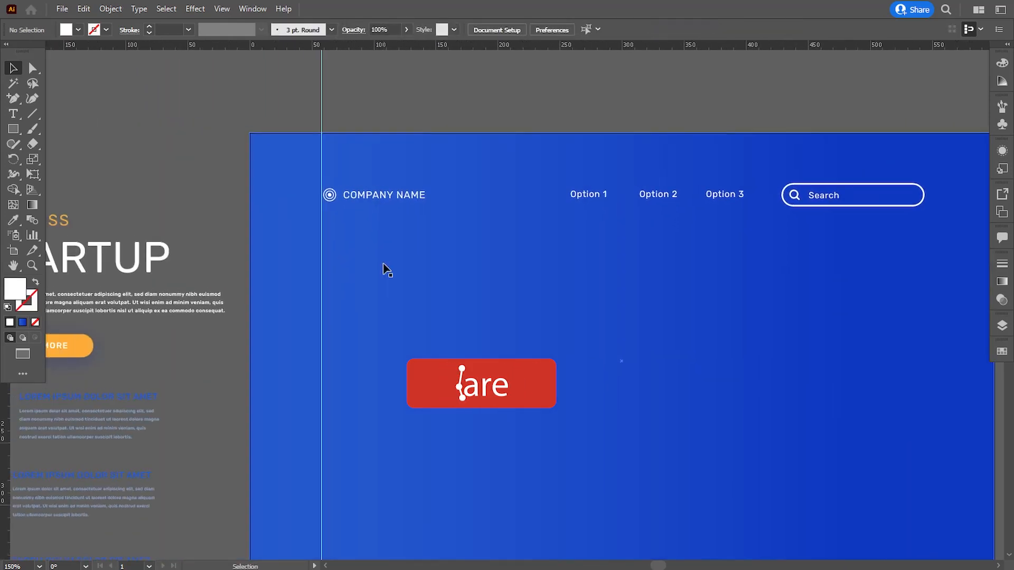
pyautogui.hotkey('ctrl', '-')
pyautogui.moveTo(122, 483); pyautogui.dragTo(507, 194)
pyautogui.rightClick(507, 195)
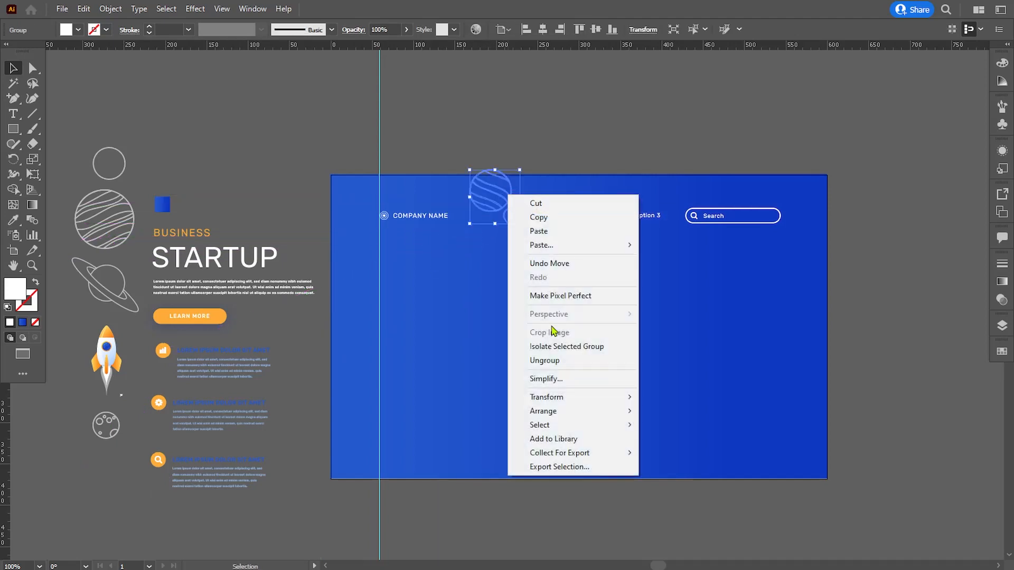
pyautogui.moveTo(581, 410)
pyautogui.click(681, 411)
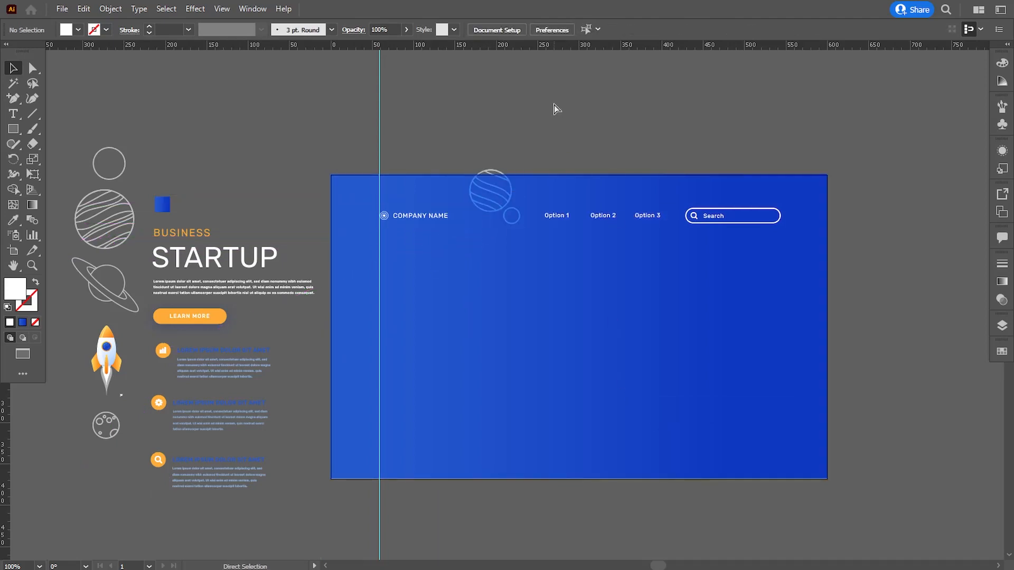
# Ungroup the planet pair and check the striped planet's blend mode and opacity.
pyautogui.hotkey('ctrl', '=')
pyautogui.click(111, 8)
pyautogui.click(132, 83)
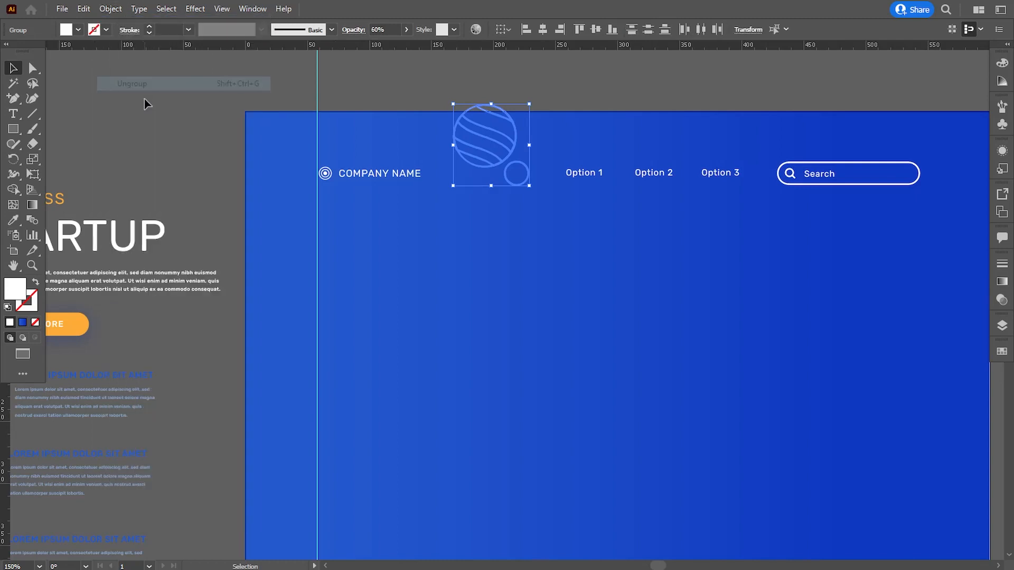
pyautogui.click(490, 124)
pyautogui.click(1002, 300)
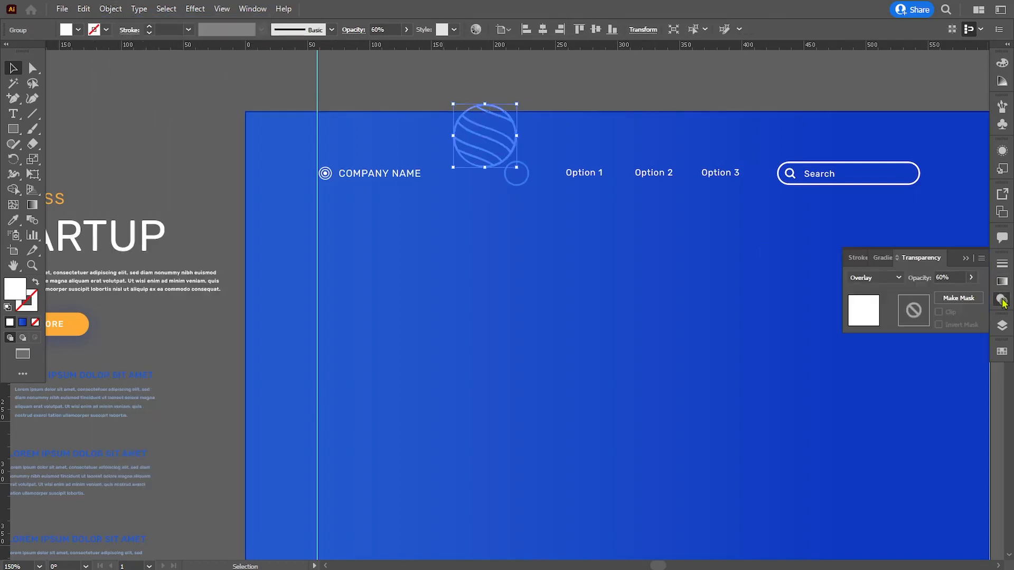
pyautogui.click(880, 280)
pyautogui.press('Escape')
# Group the striped planet with the small circle again and nudge the group slightly upward.
pyautogui.keyDown('shift'); pyautogui.click(515, 185); pyautogui.keyUp('shift')
pyautogui.click(111, 9)
pyautogui.click(127, 68)
pyautogui.click(493, 248)
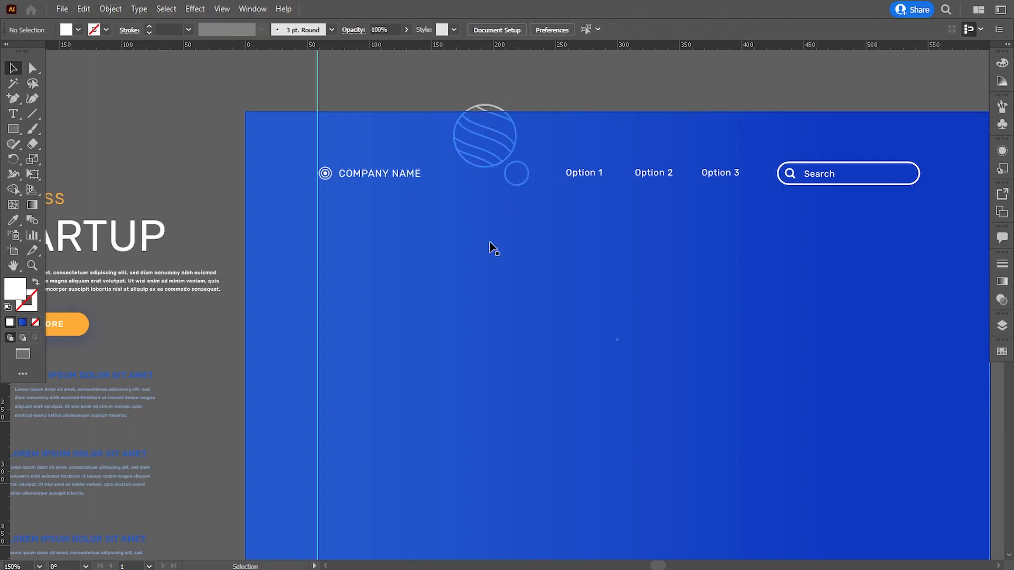
pyautogui.click(493, 171)
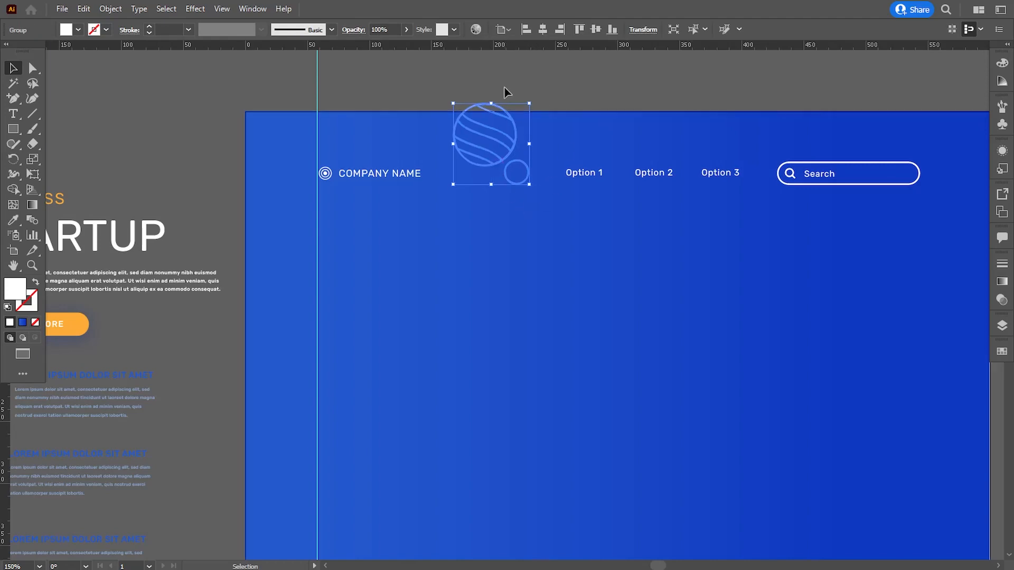
pyautogui.click(552, 94)
# Move the cratered planet onto the artboard below the Option 2 and Option 3 labels and bring it to front.
pyautogui.hscroll(-3, 562, 231)
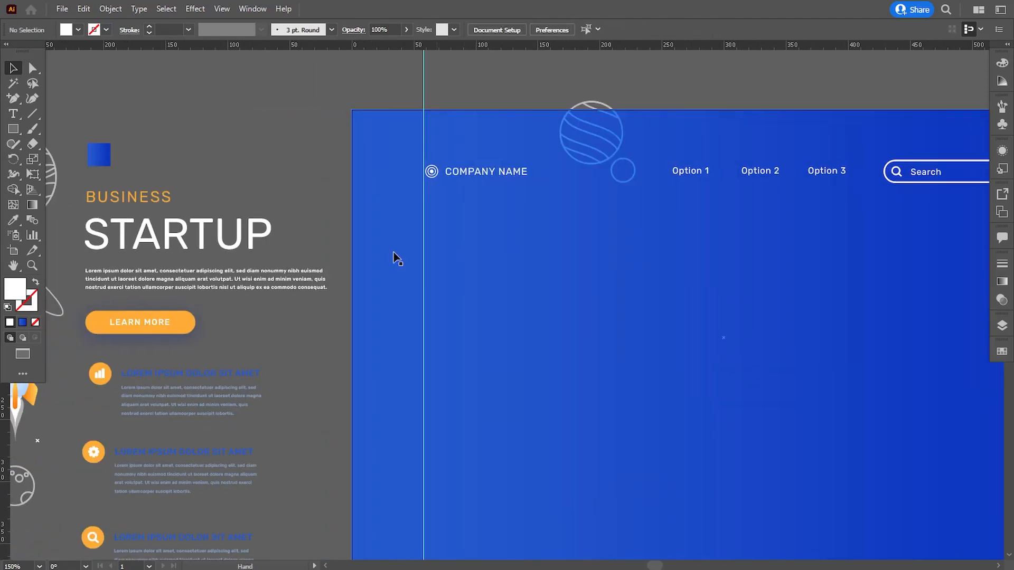
pyautogui.hotkey('ctrl', '-')
pyautogui.moveTo(180, 425); pyautogui.dragTo(698, 274)
pyautogui.rightClick(699, 270)
pyautogui.moveTo(739, 480)
pyautogui.click(839, 478)
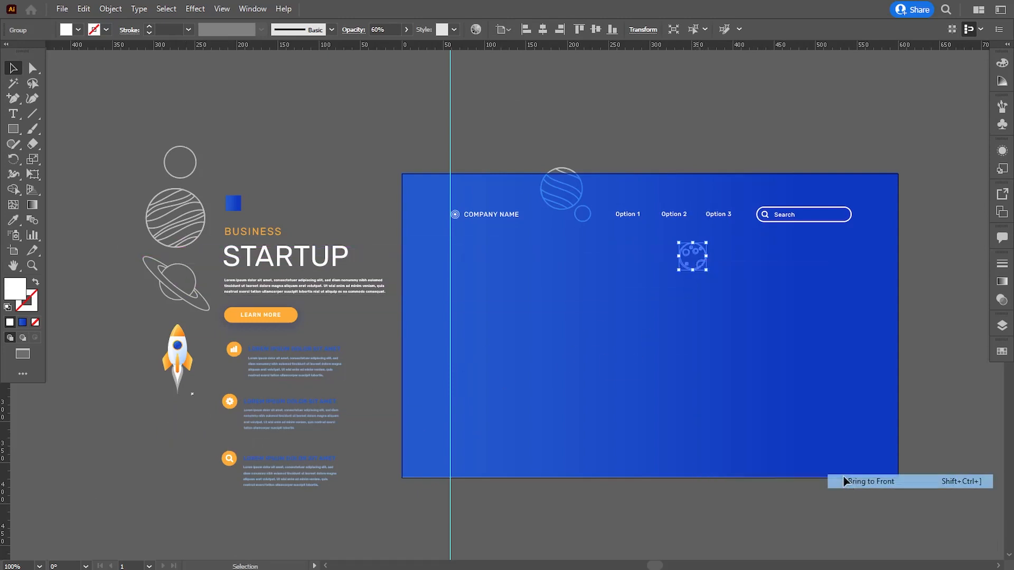
pyautogui.click(599, 160)
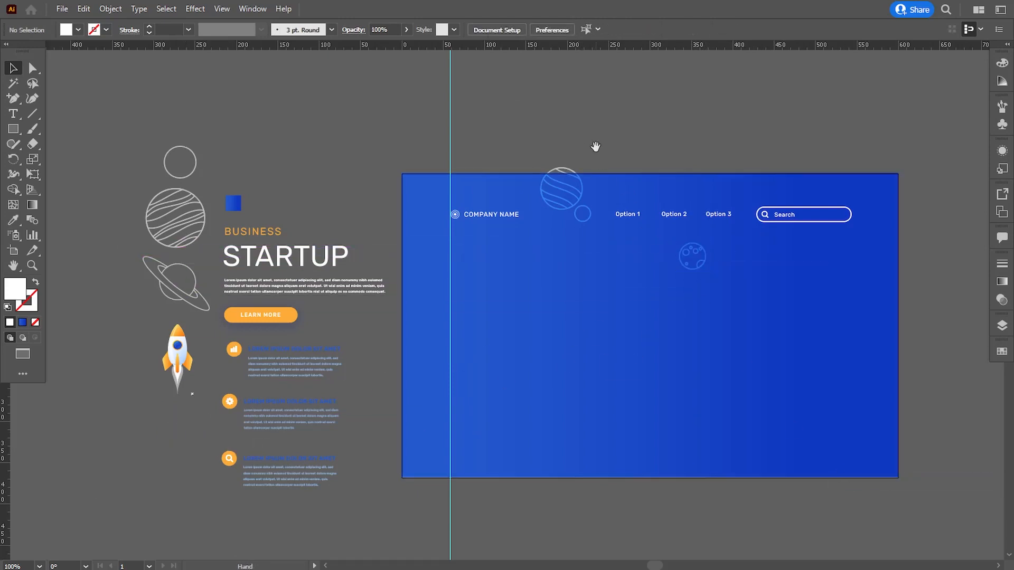
# Move the large striped planet onto the artboard's right edge, below the search box, and bring it to front.
pyautogui.moveTo(596, 146); pyautogui.dragTo(557, 147)
pyautogui.moveTo(144, 235); pyautogui.dragTo(847, 309)
pyautogui.moveTo(849, 309); pyautogui.dragTo(847, 310)
pyautogui.rightClick(848, 310)
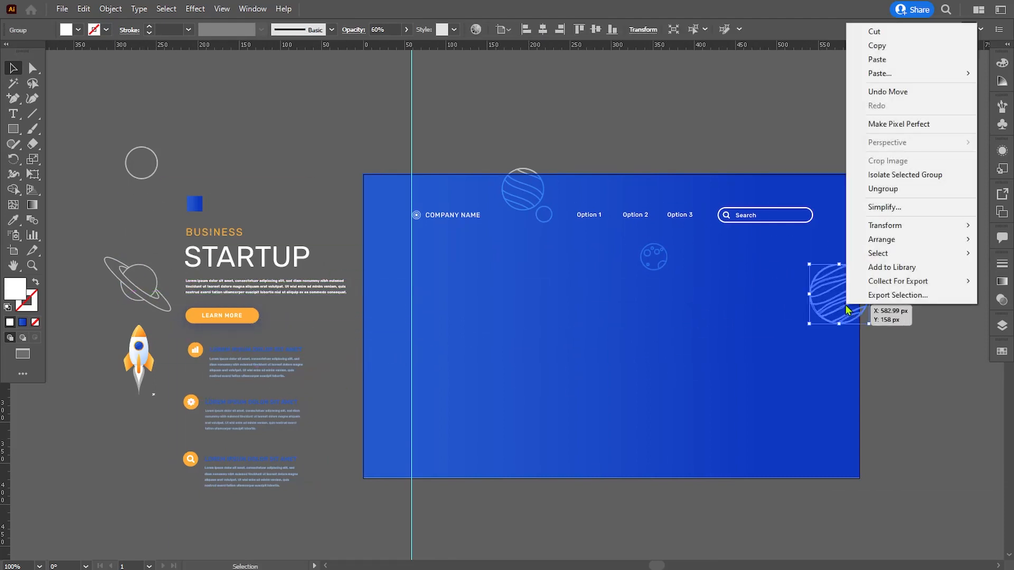
pyautogui.moveTo(882, 239)
pyautogui.click(765, 254)
pyautogui.click(872, 284)
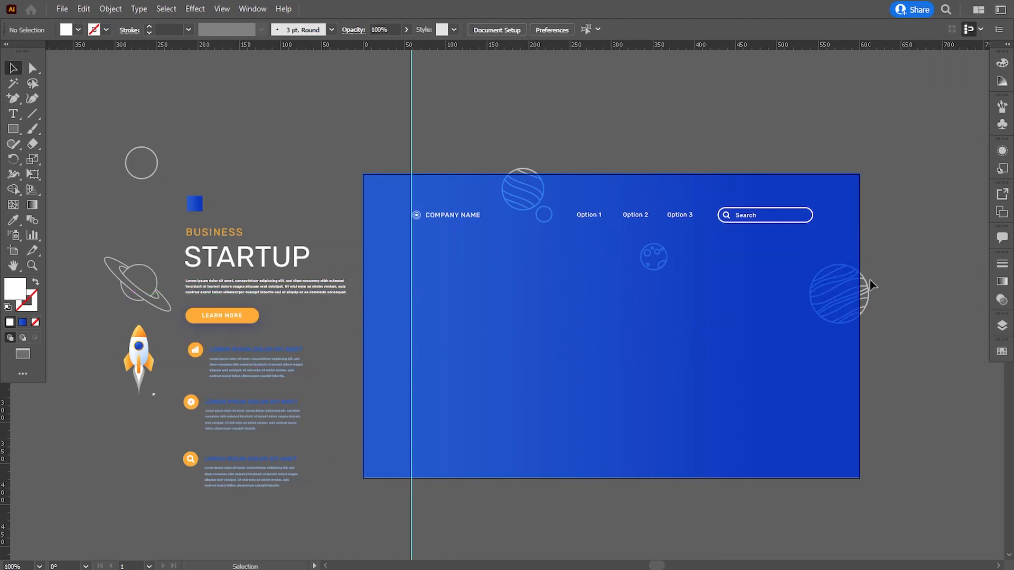
pyautogui.moveTo(870, 295)
pyautogui.mouseDown()
pyautogui.moveTo(861, 288)
pyautogui.moveTo(869, 284)
pyautogui.mouseUp()
pyautogui.moveTo(895, 353); pyautogui.dragTo(902, 349)
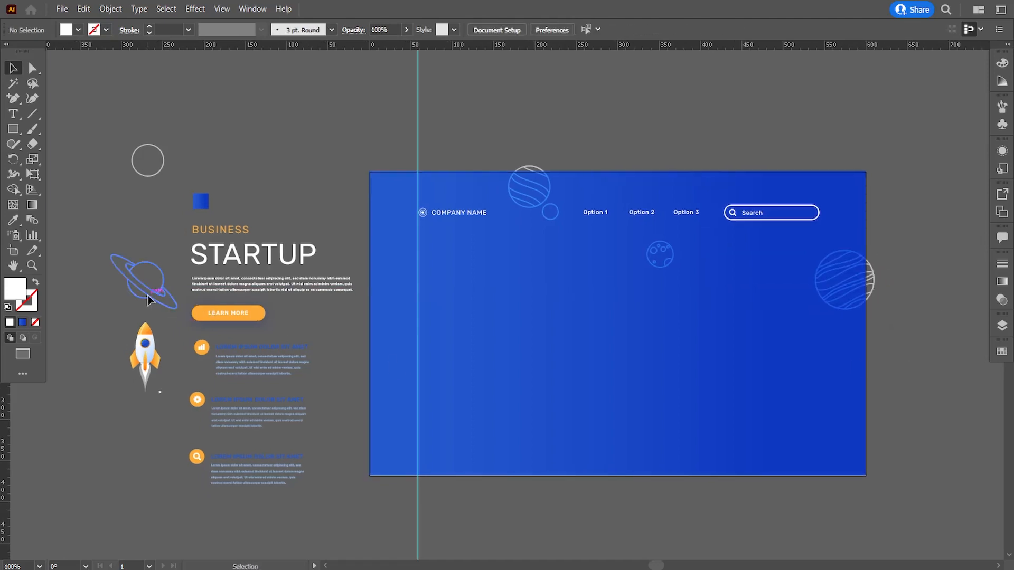
# Move the ringed planet to the middle of the artboard, enlarge it proportionally and bring it to front, slightly higher.
pyautogui.moveTo(148, 300); pyautogui.dragTo(628, 371)
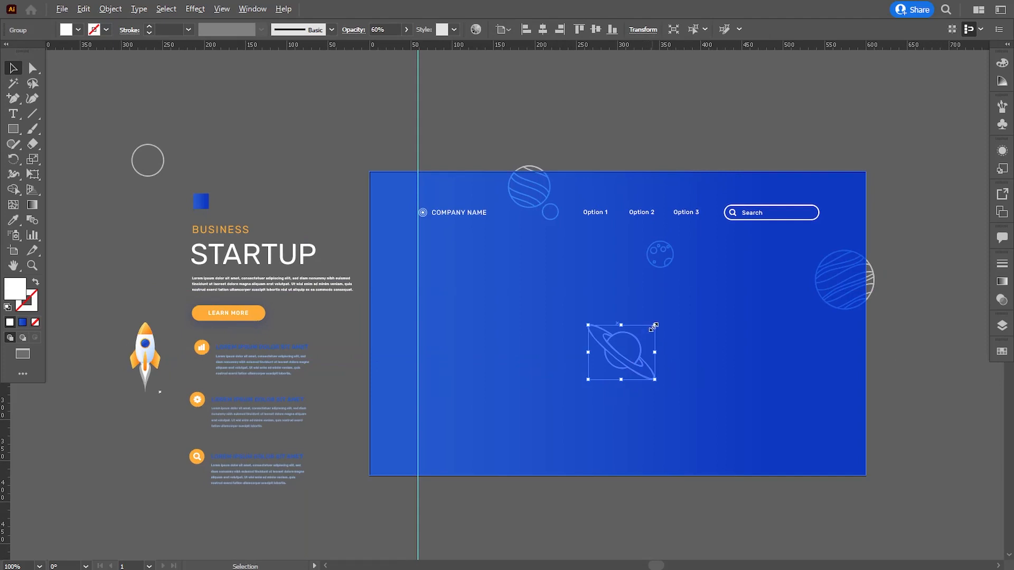
pyautogui.moveTo(655, 326); pyautogui.dragTo(674, 309)
pyautogui.rightClick(693, 367)
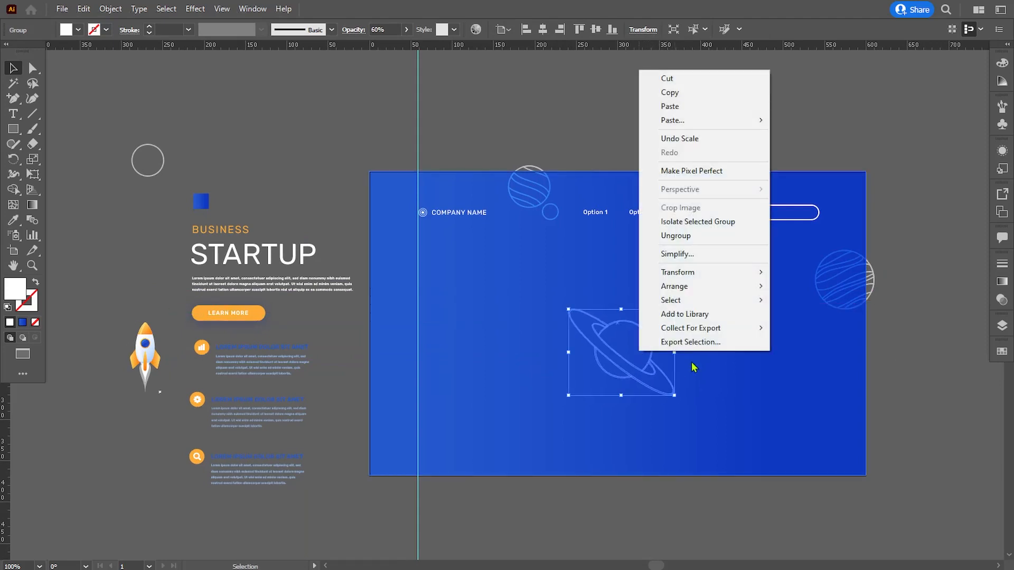
pyautogui.moveTo(687, 285)
pyautogui.click(776, 285)
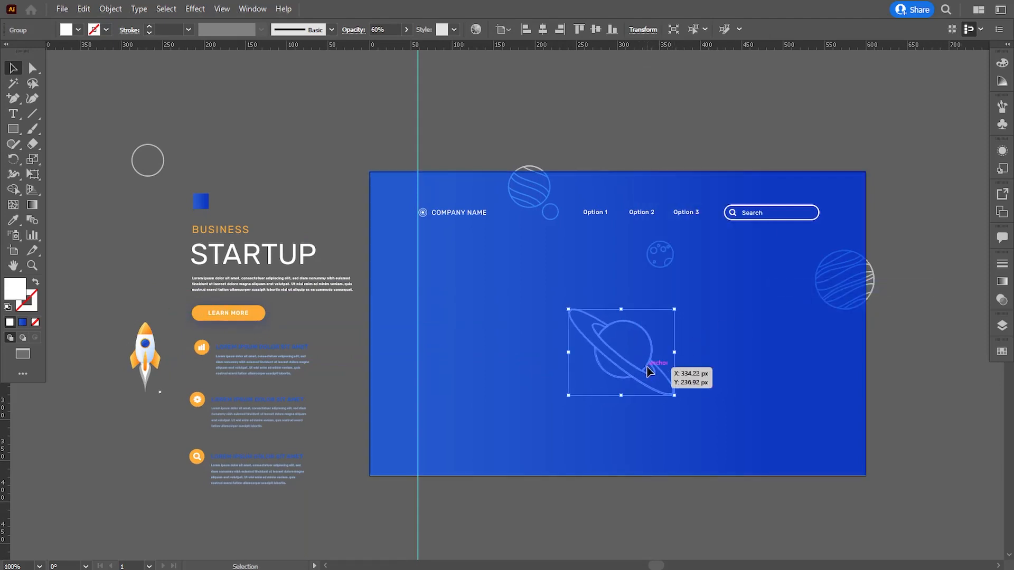
pyautogui.moveTo(649, 371); pyautogui.dragTo(640, 353)
pyautogui.click(896, 394)
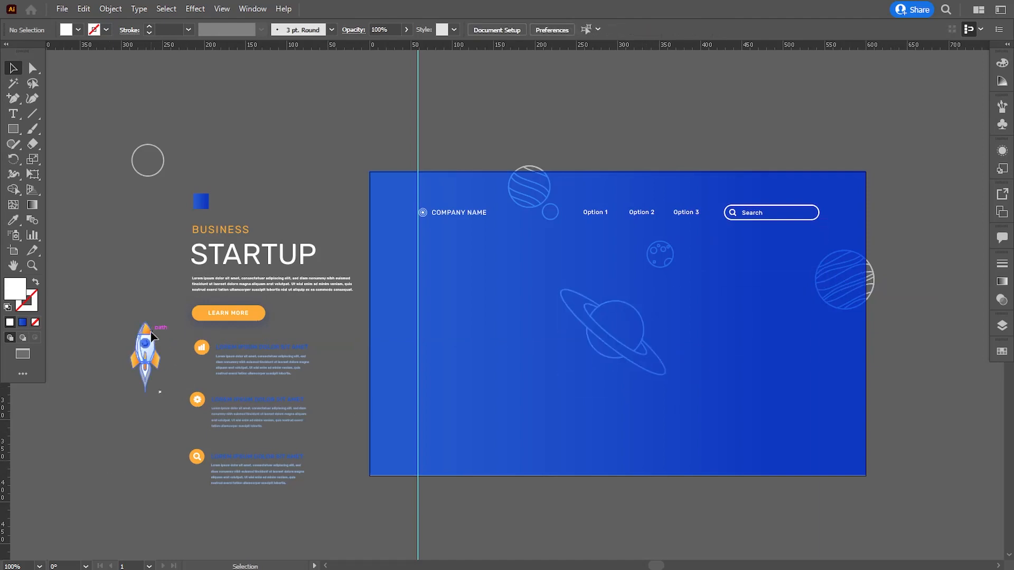
# Place the rocket below the search box, enlarge it to about 81 x 189 px, and bring it to front.
pyautogui.moveTo(152, 336); pyautogui.dragTo(775, 255)
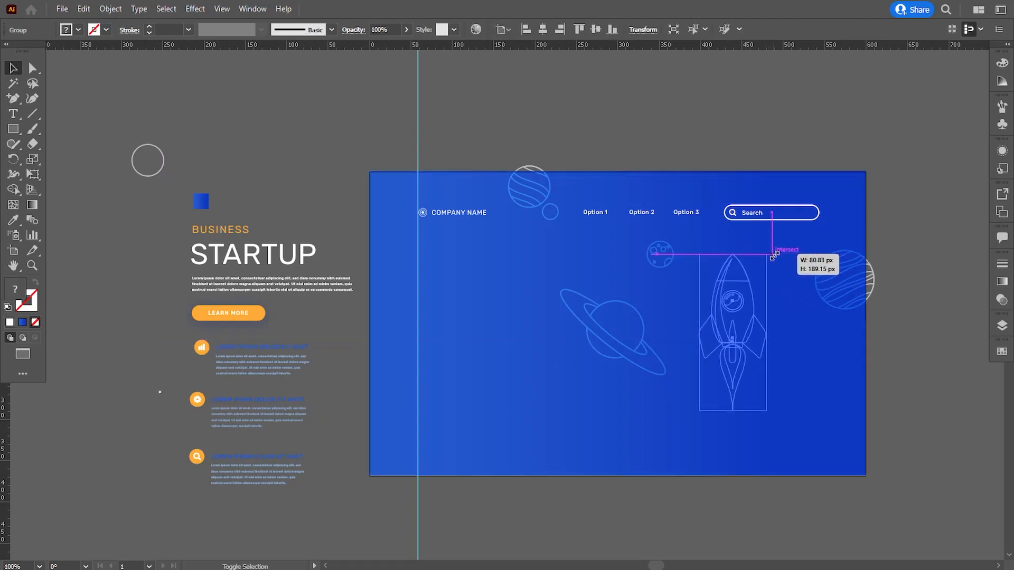
pyautogui.rightClick(754, 326)
pyautogui.moveTo(788, 260)
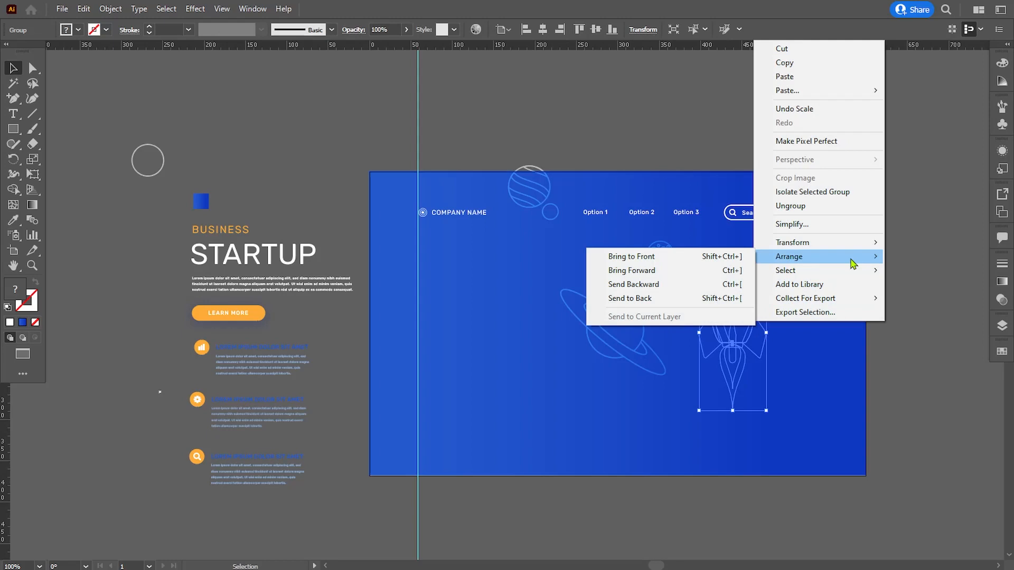
pyautogui.click(729, 259)
pyautogui.moveTo(750, 309); pyautogui.dragTo(763, 306)
pyautogui.click(834, 342)
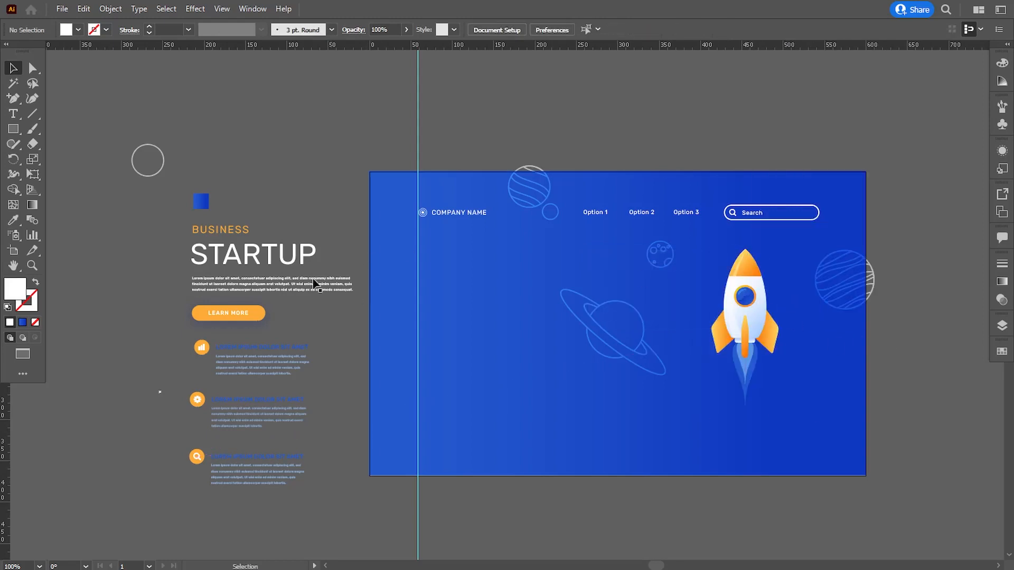
# Move the tiny white star onto the artboard above Option 3 and bring it to front.
pyautogui.moveTo(355, 352); pyautogui.dragTo(552, 244)
pyautogui.rightClick(693, 173)
pyautogui.moveTo(713, 460)
pyautogui.click(871, 397)
pyautogui.scroll(3, 557, 261)
pyautogui.click(598, 119)
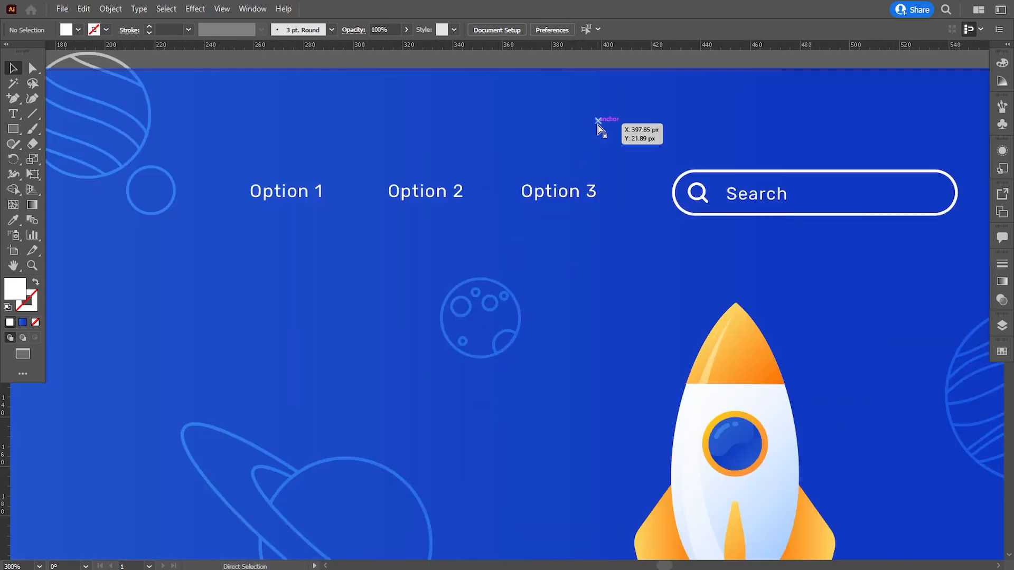
# Scatter copies of the white star near the company name, below Option 1, in the lower left and beside the rocket's flame.
pyautogui.scroll(-2, 616, 201)
pyautogui.scroll(-1, 505, 335)
pyautogui.moveTo(507, 334); pyautogui.dragTo(562, 274)
pyautogui.click(526, 194)
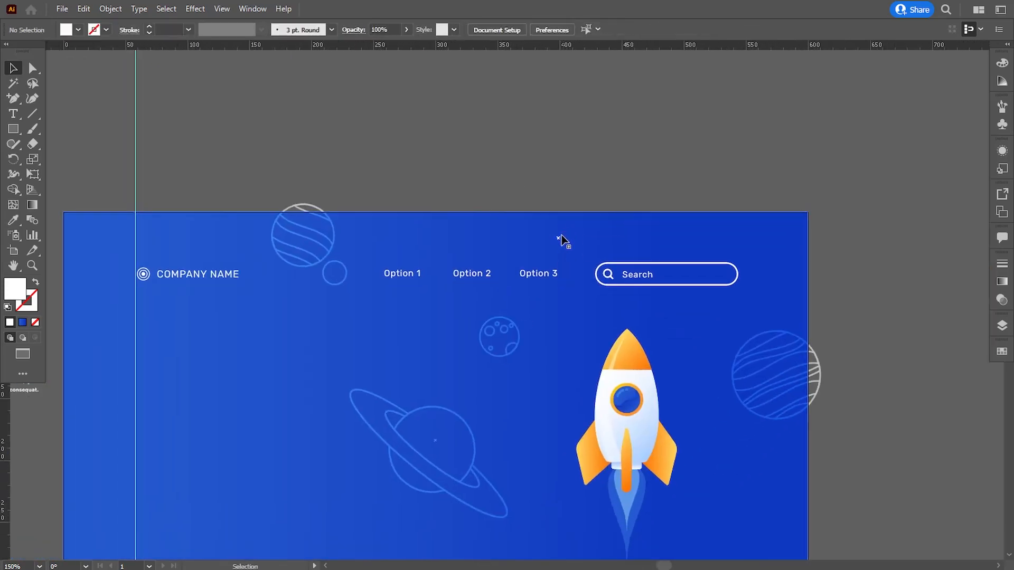
pyautogui.moveTo(558, 238); pyautogui.dragTo(376, 314)
pyautogui.moveTo(375, 354); pyautogui.dragTo(391, 293)
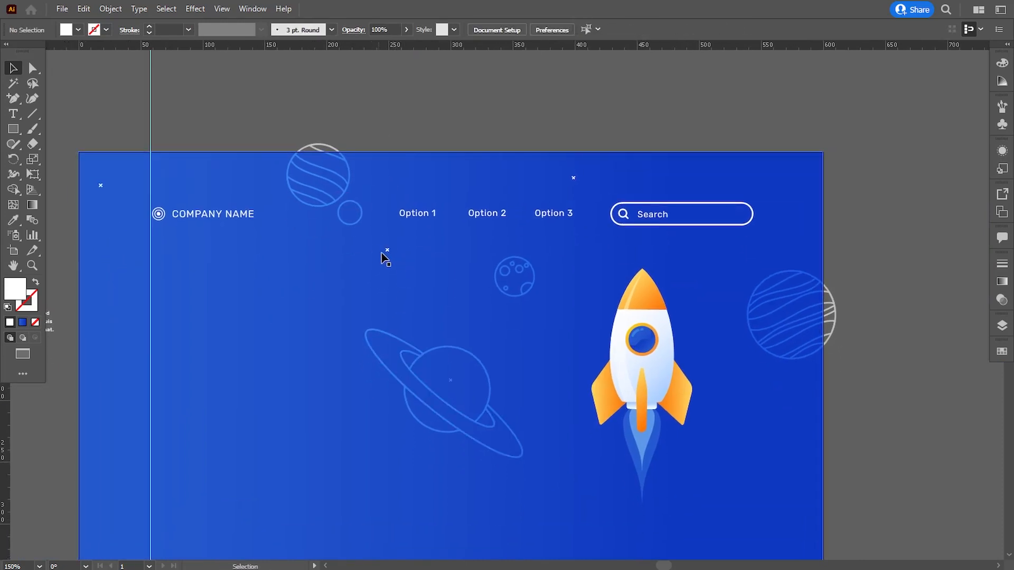
pyautogui.moveTo(385, 259); pyautogui.dragTo(200, 483)
pyautogui.click(47, 495)
pyautogui.press('space')
pyautogui.moveTo(251, 414); pyautogui.dragTo(329, 367)
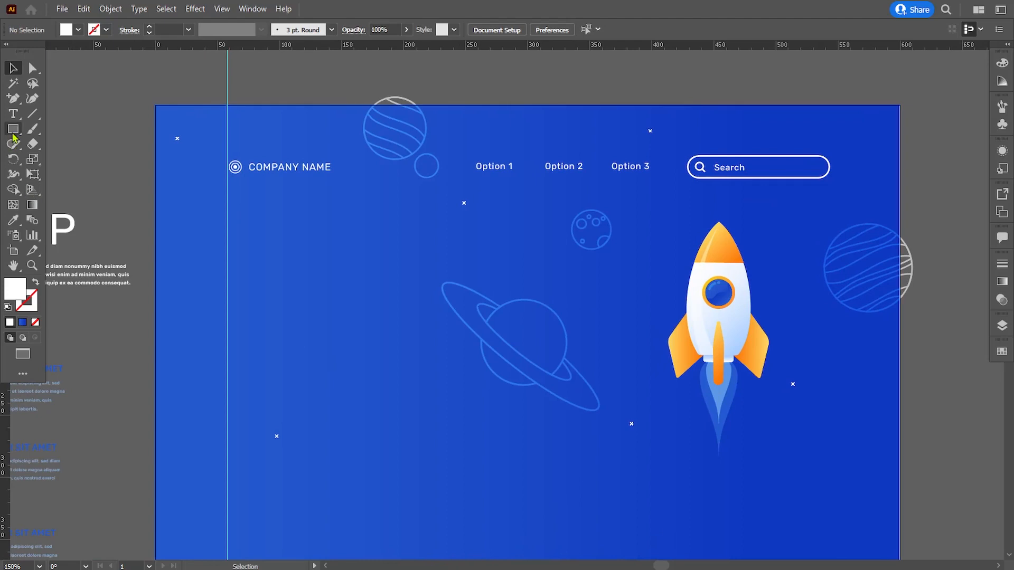
# Draw a white circle about 9 px wide on the artboard between the company name and the ringed planet.
pyautogui.moveTo(14, 129); pyautogui.dragTo(53, 158)
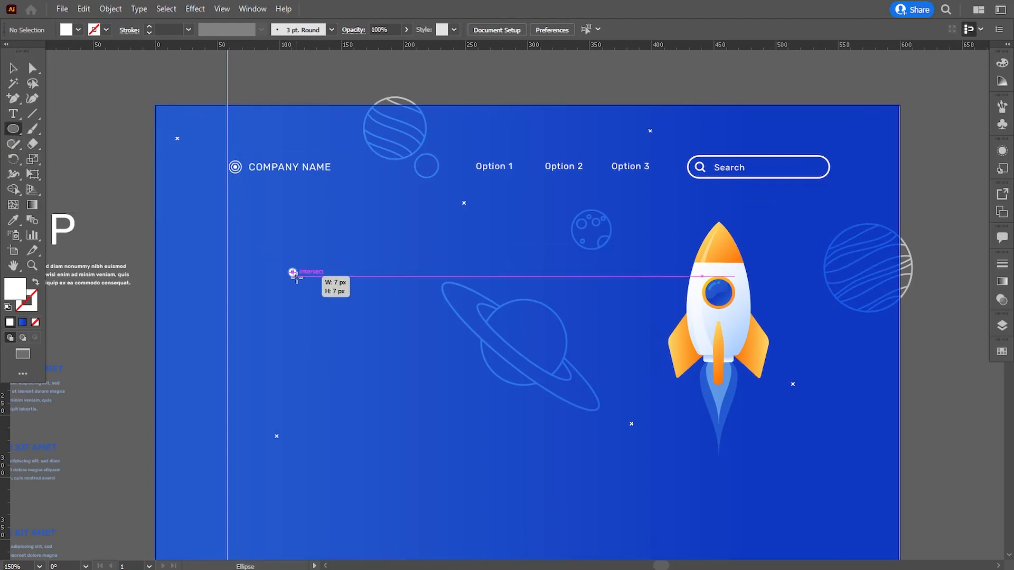
pyautogui.moveTo(290, 270); pyautogui.dragTo(298, 278)
pyautogui.click(13, 68)
pyautogui.click(161, 232)
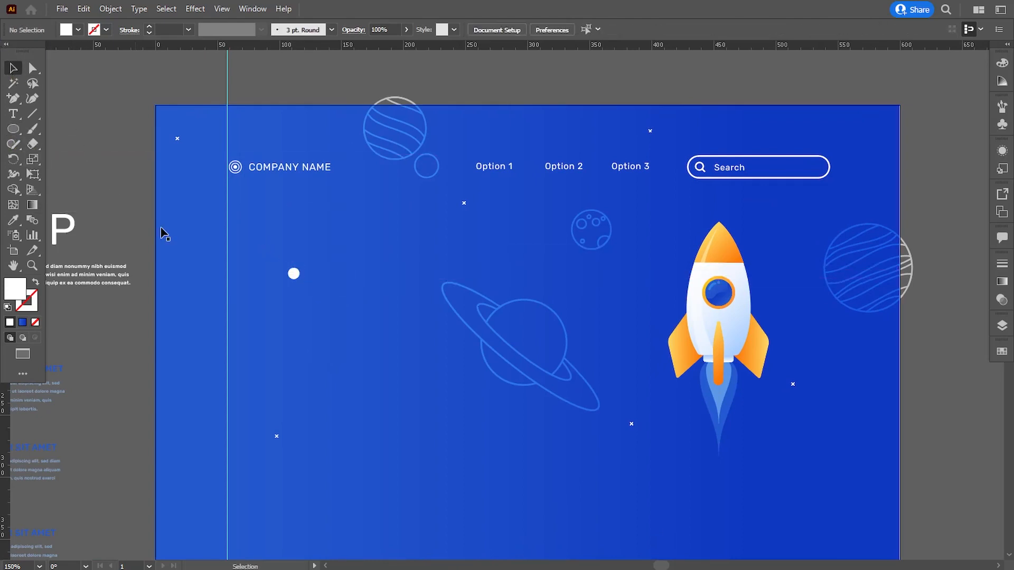
# Set the white circle's blend mode to Overlay and its opacity to 60%.
pyautogui.click(292, 276)
pyautogui.click(1001, 300)
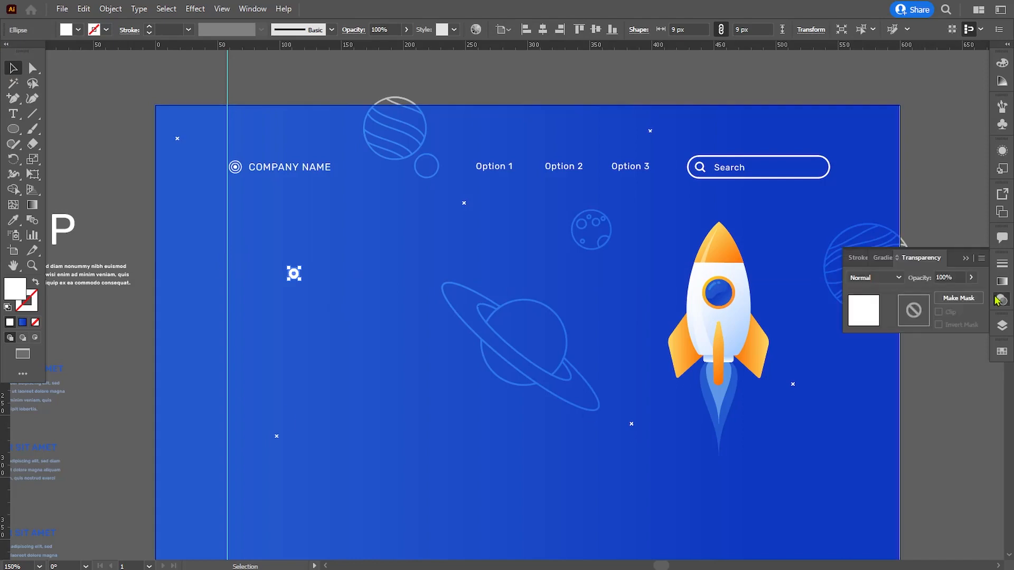
pyautogui.click(885, 279)
pyautogui.click(872, 399)
pyautogui.click(127, 344)
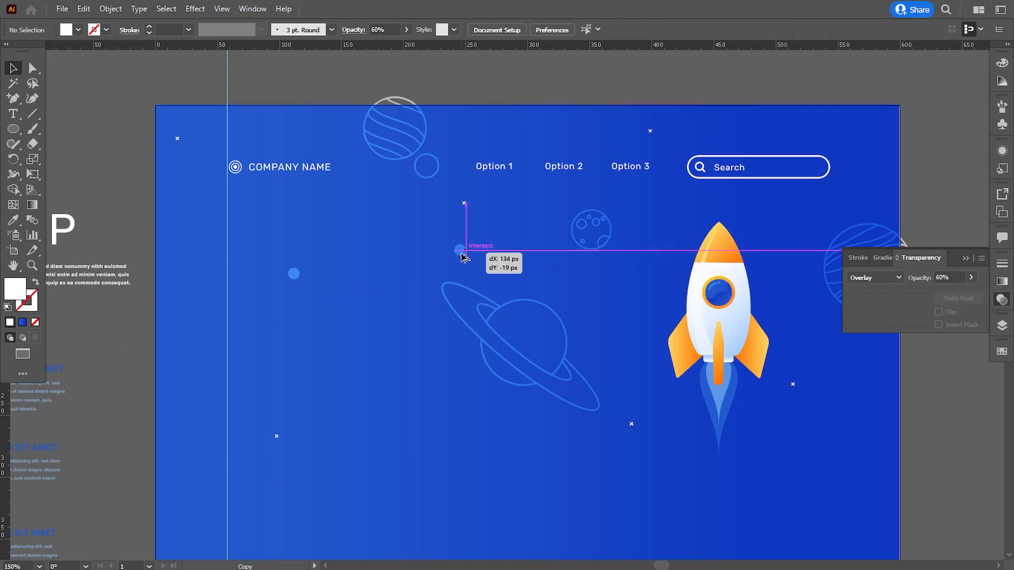
# Place a copy of the circle, shrunk to 5 px, above the ringed planet, and a large and a small circle beside the upper striped planet.
pyautogui.moveTo(461, 257); pyautogui.dragTo(504, 237)
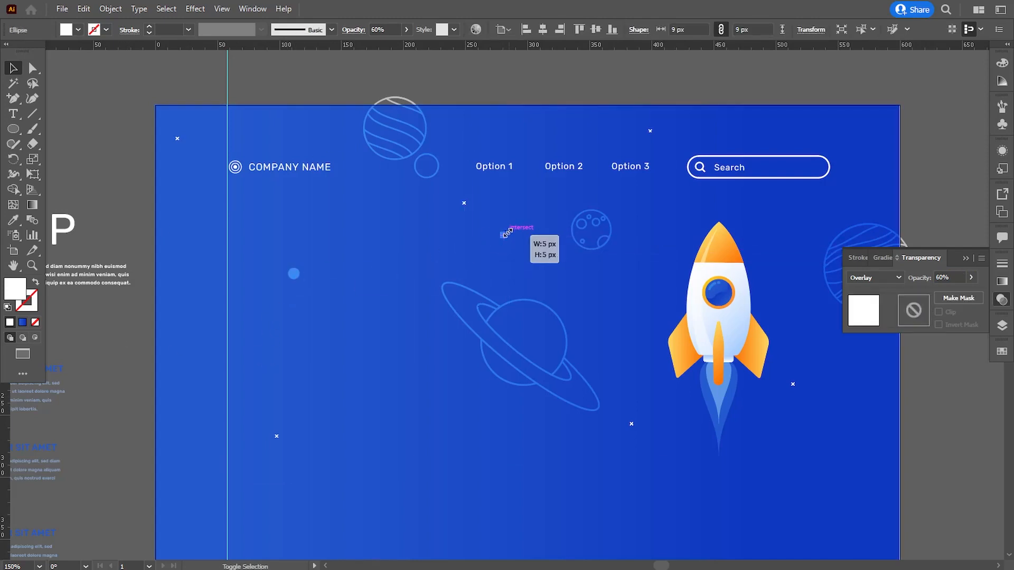
pyautogui.click(170, 317)
pyautogui.moveTo(294, 275); pyautogui.dragTo(349, 128)
pyautogui.click(317, 96)
pyautogui.click(340, 141)
pyautogui.click(325, 148)
pyautogui.click(341, 127)
pyautogui.click(342, 129)
pyautogui.click(331, 233)
pyautogui.moveTo(331, 233); pyautogui.dragTo(331, 207)
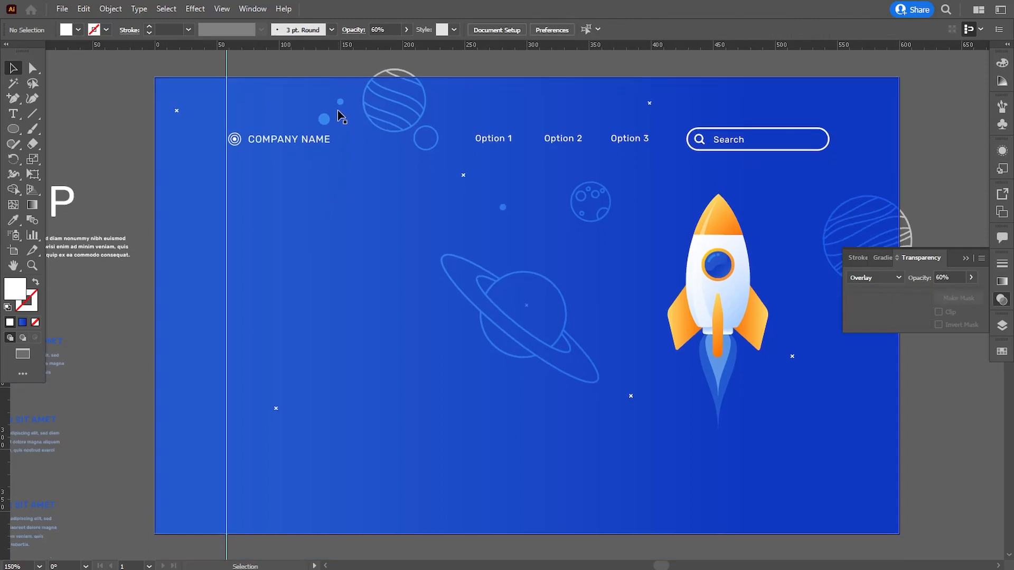
# Copy two small circles to the artboard's lower left side and a large one onto the vertical guide beside them.
pyautogui.moveTo(340, 102); pyautogui.dragTo(171, 387)
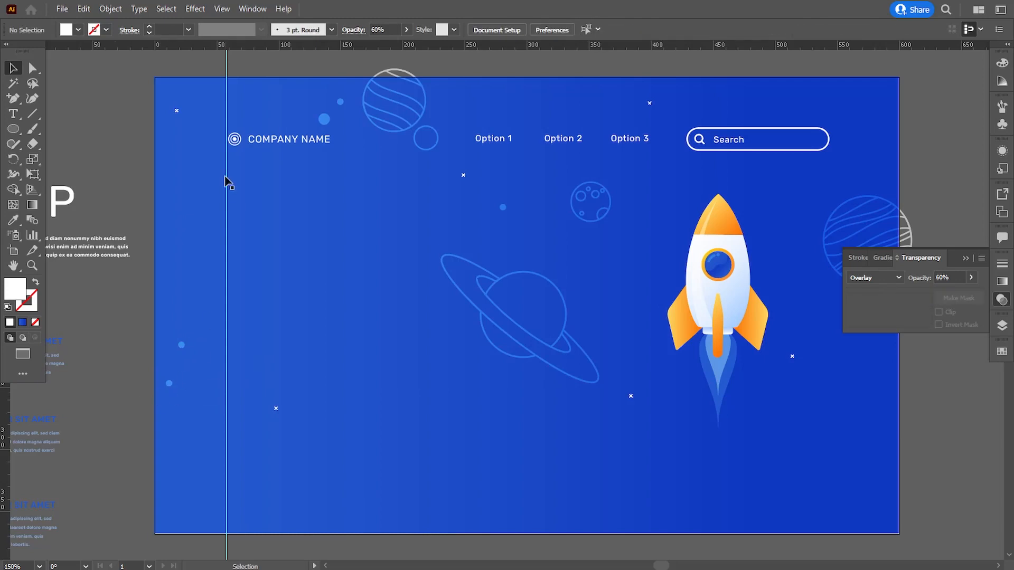
pyautogui.moveTo(328, 122); pyautogui.dragTo(228, 385)
pyautogui.click(108, 382)
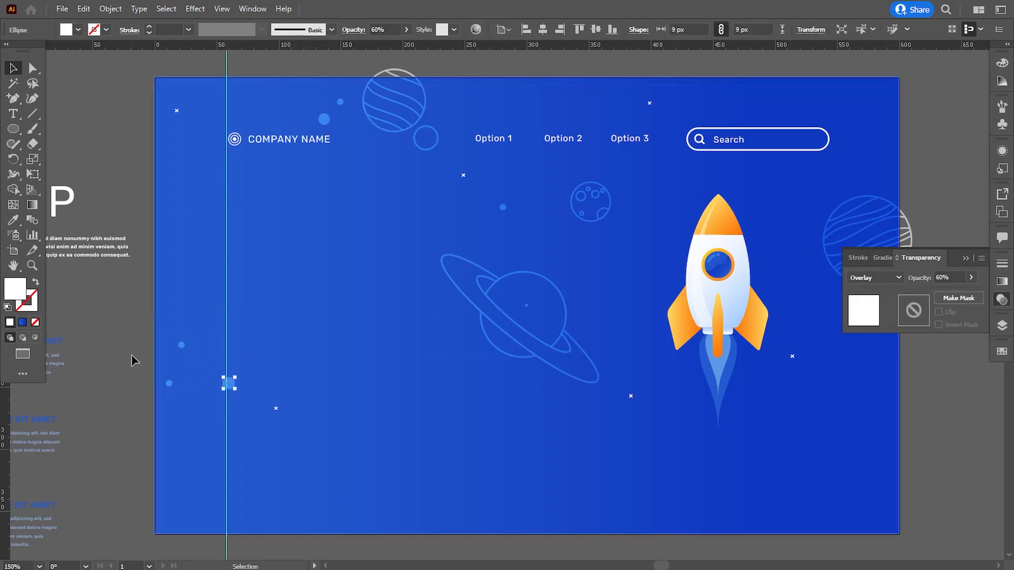
pyautogui.click(135, 361)
# Place two copies of the small circle to the lower left of the ringed planet.
pyautogui.moveTo(181, 347); pyautogui.dragTo(427, 343)
pyautogui.click(353, 397)
pyautogui.click(96, 337)
pyautogui.moveTo(335, 317); pyautogui.dragTo(179, 330)
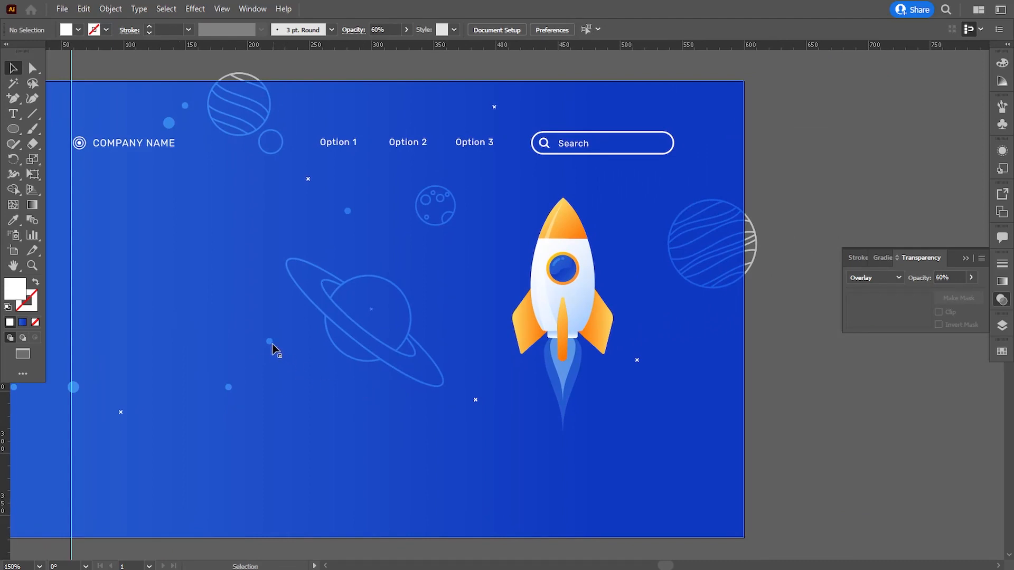
# Copy small circles to both sides of the rocket and its lower right, and a large circle above the search box.
pyautogui.moveTo(272, 345); pyautogui.dragTo(500, 258)
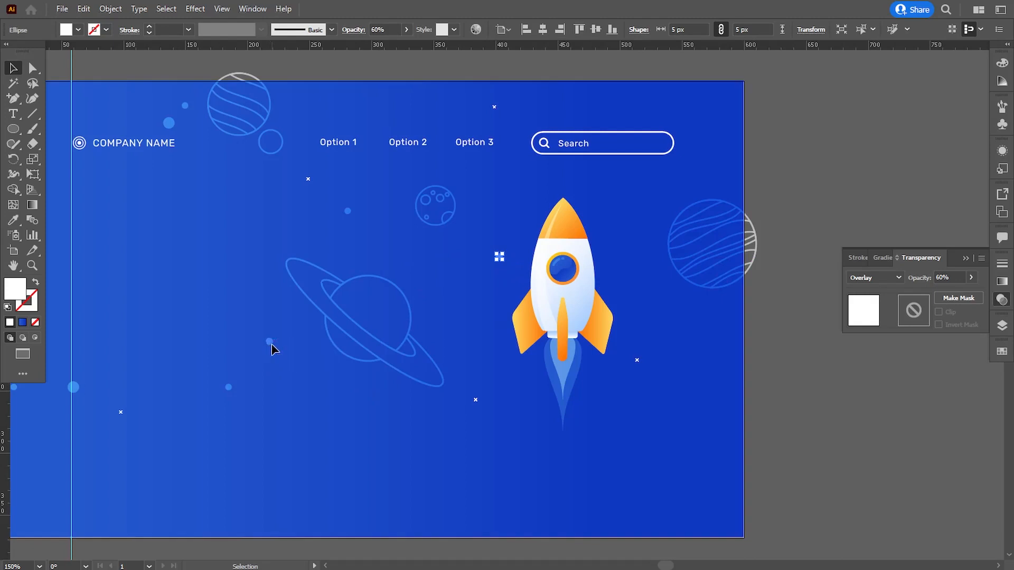
pyautogui.moveTo(270, 343); pyautogui.dragTo(645, 311)
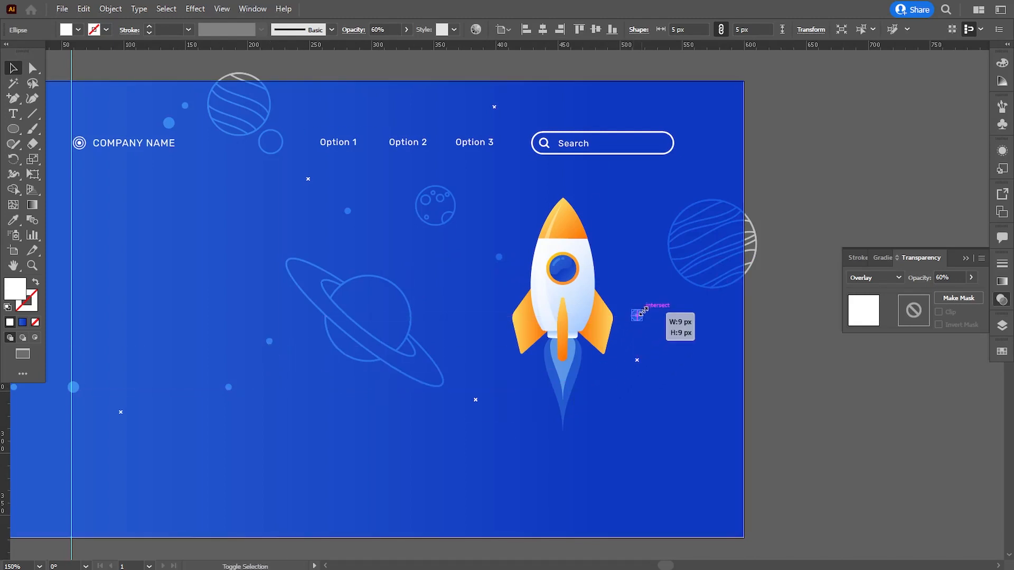
pyautogui.click(797, 358)
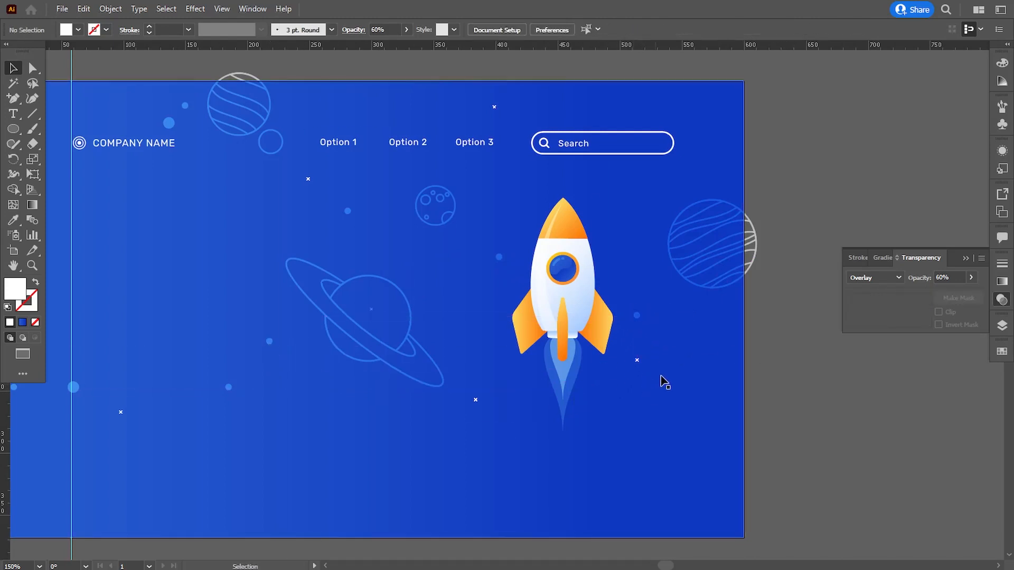
pyautogui.moveTo(640, 321); pyautogui.dragTo(665, 373)
pyautogui.click(771, 378)
pyautogui.moveTo(77, 388); pyautogui.dragTo(677, 113)
# Move the plain circle outline onto the artboard's upper edge above the search box and bring it to front.
pyautogui.hotkey('ctrl', '-')
pyautogui.hotkey('ctrl', '-')
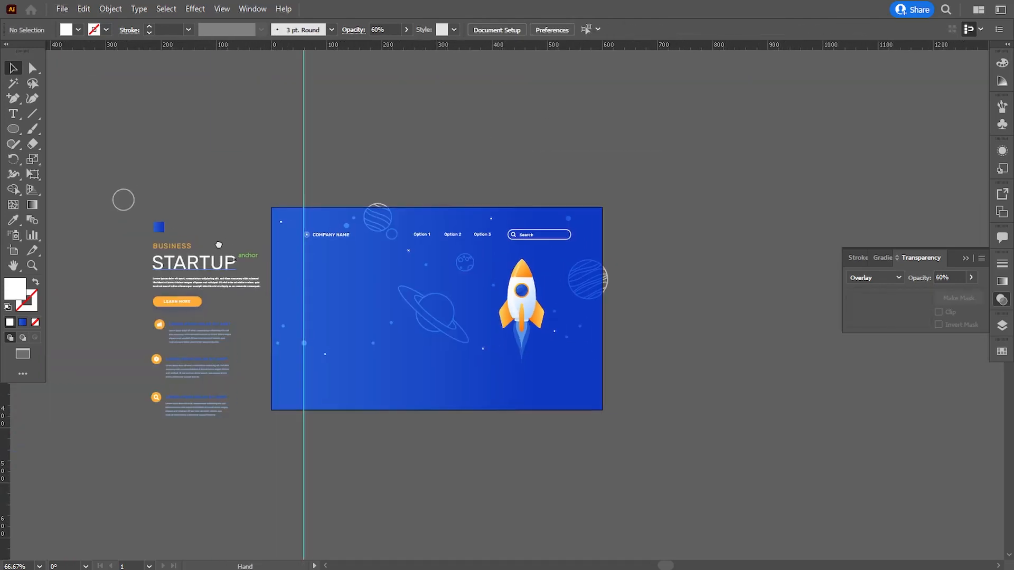
pyautogui.moveTo(128, 212); pyautogui.dragTo(546, 212)
pyautogui.rightClick(545, 211)
pyautogui.moveTo(584, 432)
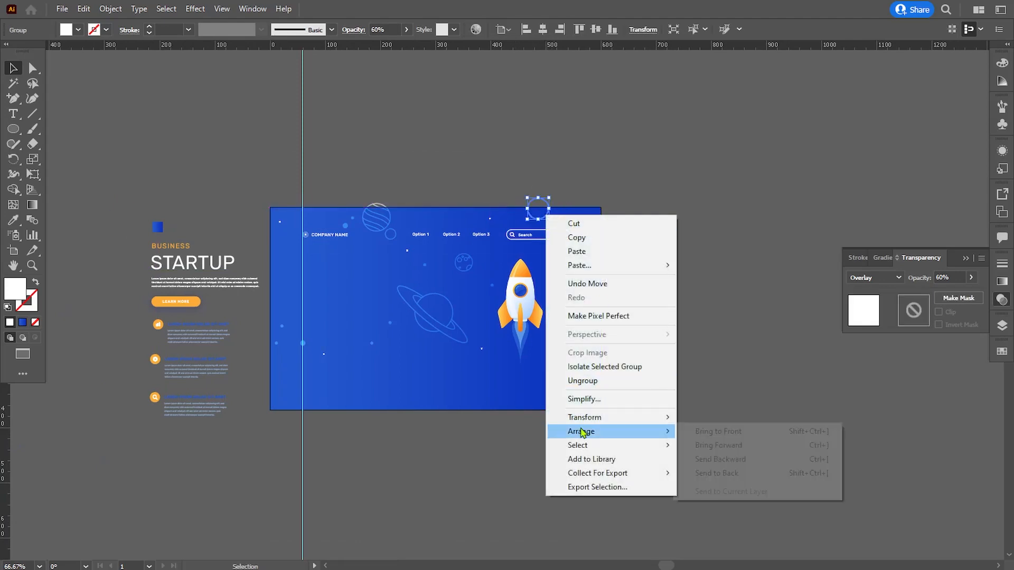
pyautogui.click(718, 431)
pyautogui.click(711, 357)
# Move the BUSINESS STARTUP text group with its LEARN MORE button onto the artboard below the company name and bring it to front.
pyautogui.hotkey('ctrl', '+')
pyautogui.moveTo(551, 390); pyautogui.dragTo(590, 384)
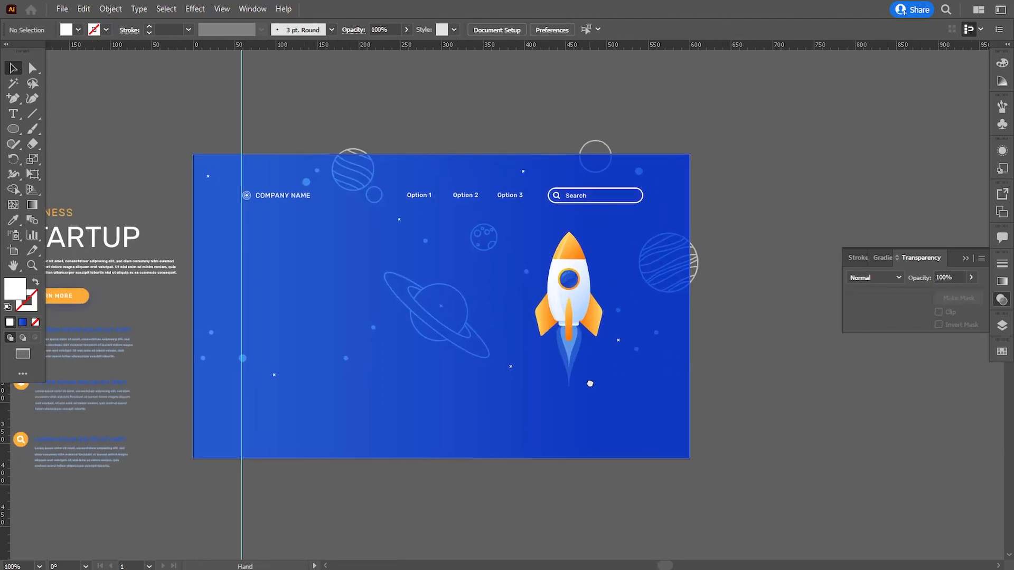
pyautogui.hscroll(-3, 87, 236)
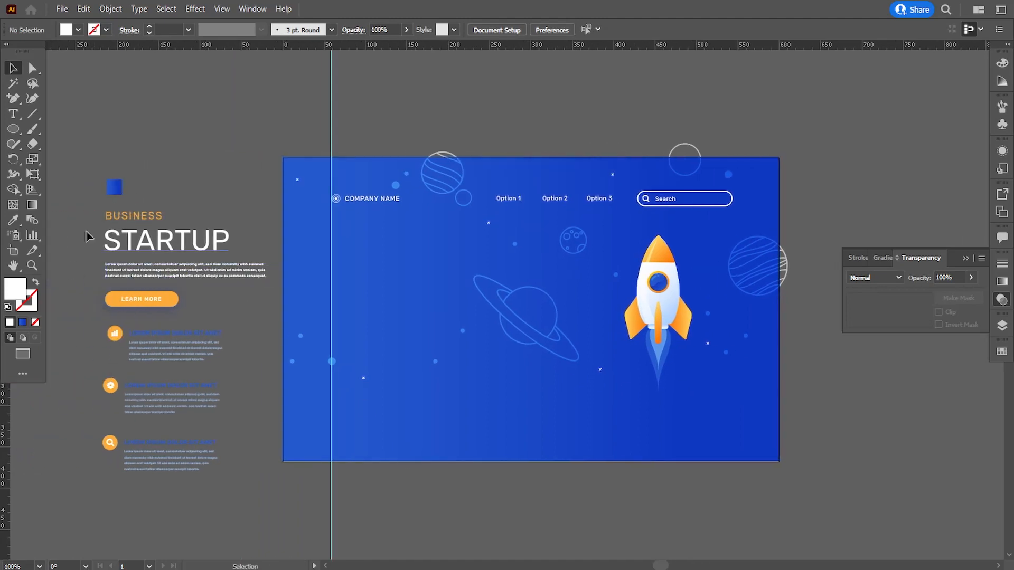
pyautogui.moveTo(158, 305); pyautogui.dragTo(375, 323)
pyautogui.rightClick(350, 293)
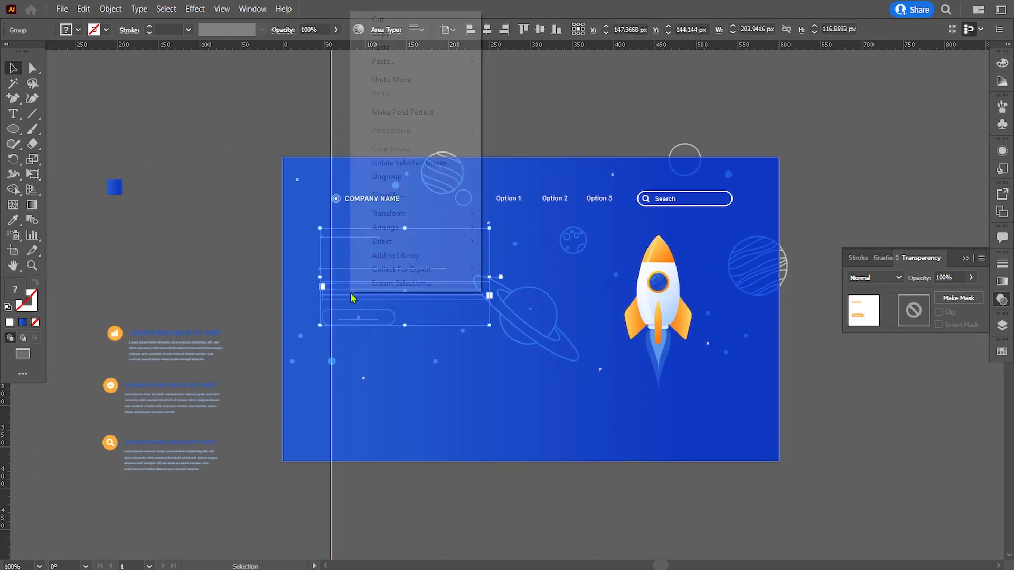
pyautogui.moveTo(404, 232)
pyautogui.click(507, 232)
# Nudge the BUSINESS STARTUP group sideways until its left edge lines up with the vertical guide.
pyautogui.press('Right')
pyautogui.press('Right')
pyautogui.press('Right')
pyautogui.press('Right')
pyautogui.press('Right')
pyautogui.press('Right')
pyautogui.press('Right')
pyautogui.press('Right')
pyautogui.press('Right')
pyautogui.press('Right')
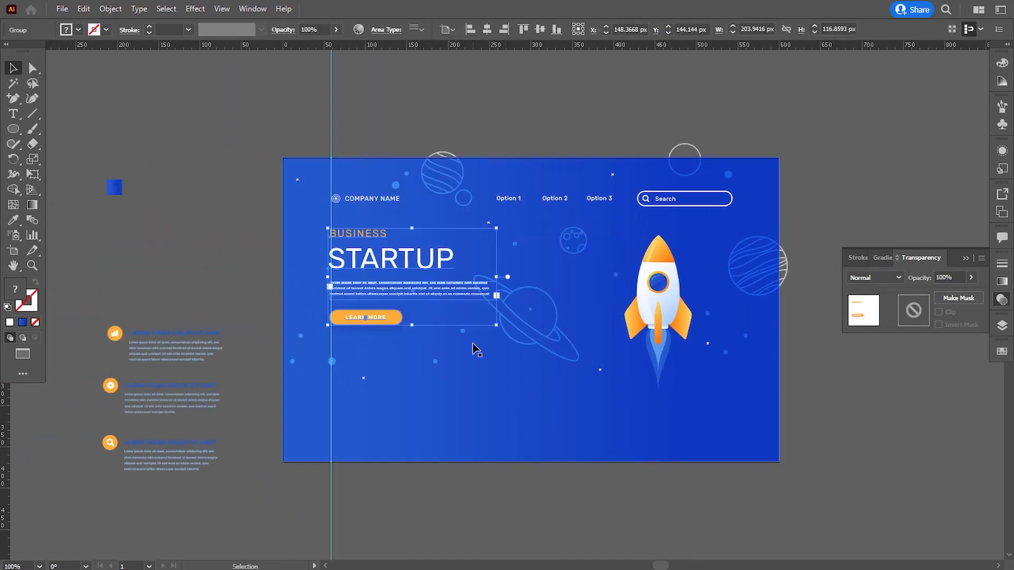
pyautogui.press('Right')
pyautogui.press('Right')
pyautogui.press('Right')
pyautogui.press('Right')
pyautogui.press('Right')
pyautogui.press('Right')
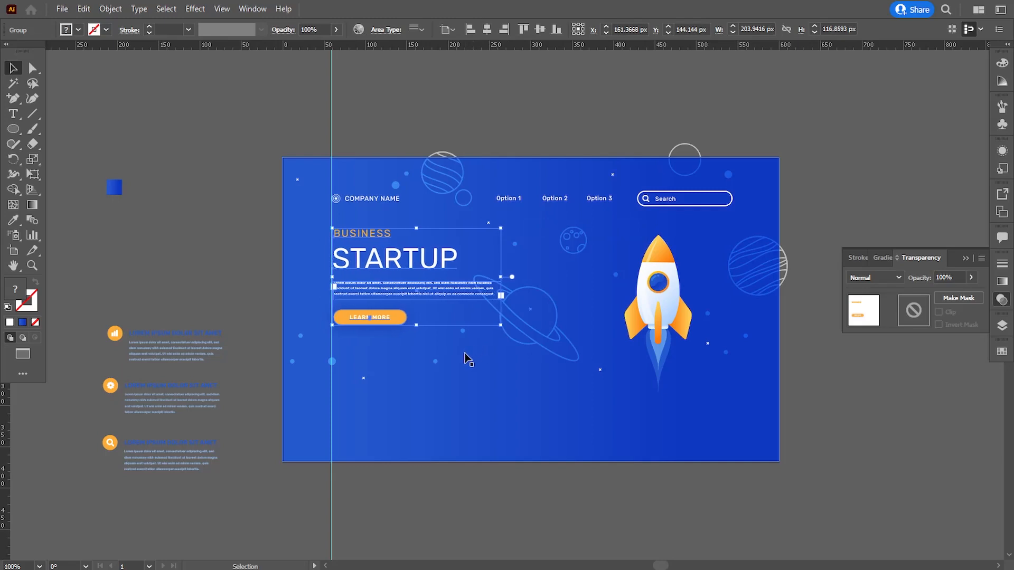
pyautogui.press('Left')
# Nudge the BUSINESS STARTUP group down to a Y position of 163.144 px.
pyautogui.press('Down')
pyautogui.press('Down')
pyautogui.press('Down')
pyautogui.press('Down')
pyautogui.press('Down')
pyautogui.press('Down')
pyautogui.press('Down')
pyautogui.press('Down')
pyautogui.press('Down')
pyautogui.press('Down')
pyautogui.press('Down')
pyautogui.press('Down')
pyautogui.press('Down')
pyautogui.press('Down')
pyautogui.press('Down')
pyautogui.press('Down')
pyautogui.press('Down')
pyautogui.press('Down')
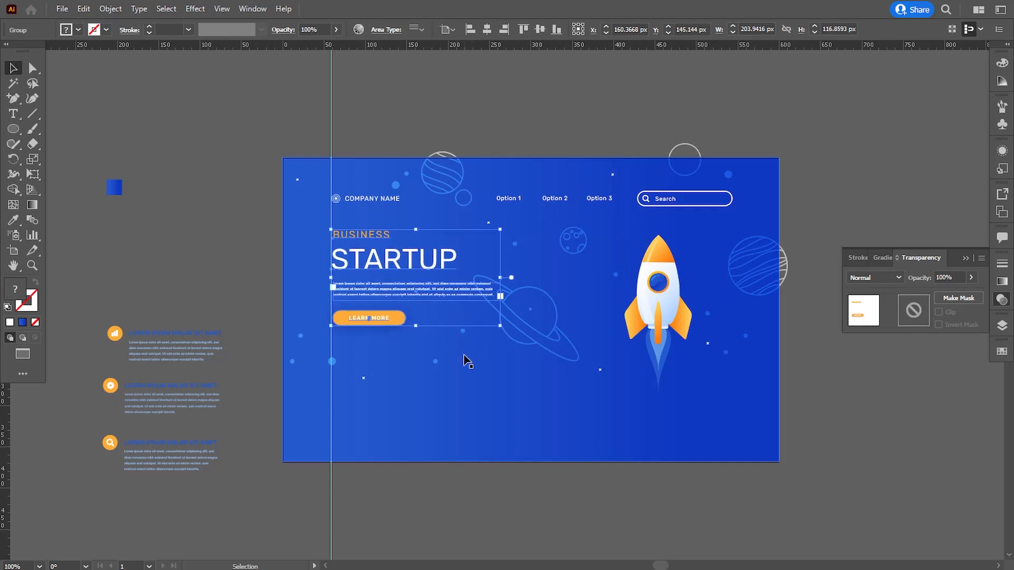
pyautogui.press('Down')
pyautogui.press('Down')
pyautogui.press('Down')
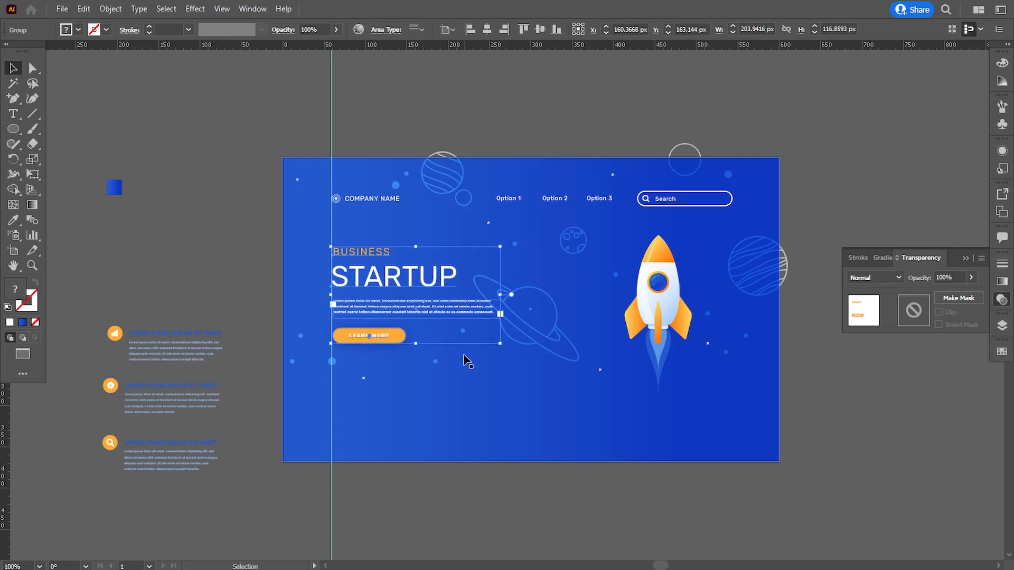
# Shift the rocket slightly right, and move the ringed planet into the gap between it and the text at a slightly smaller size.
pyautogui.click(490, 503)
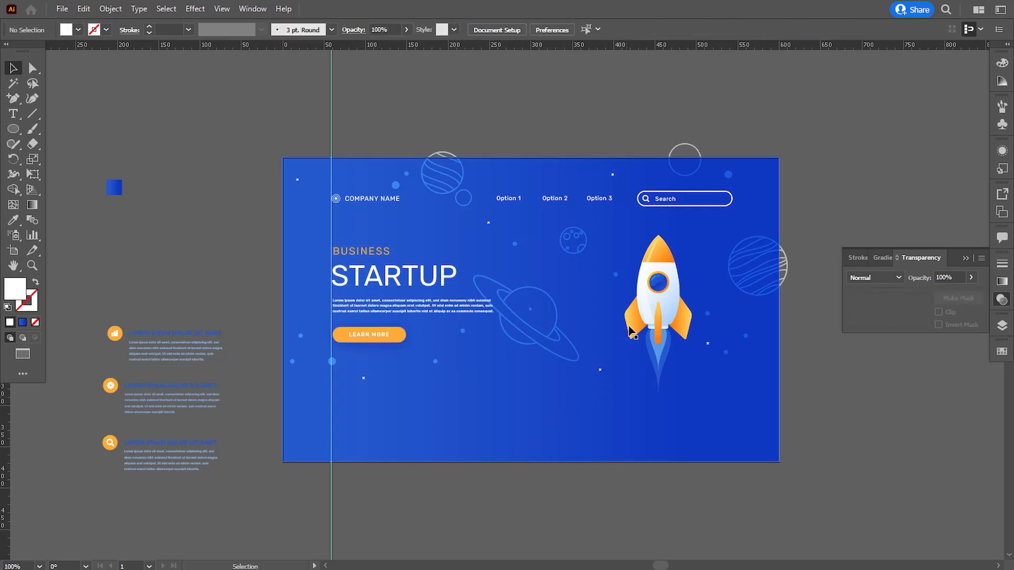
pyautogui.moveTo(629, 331); pyautogui.dragTo(636, 332)
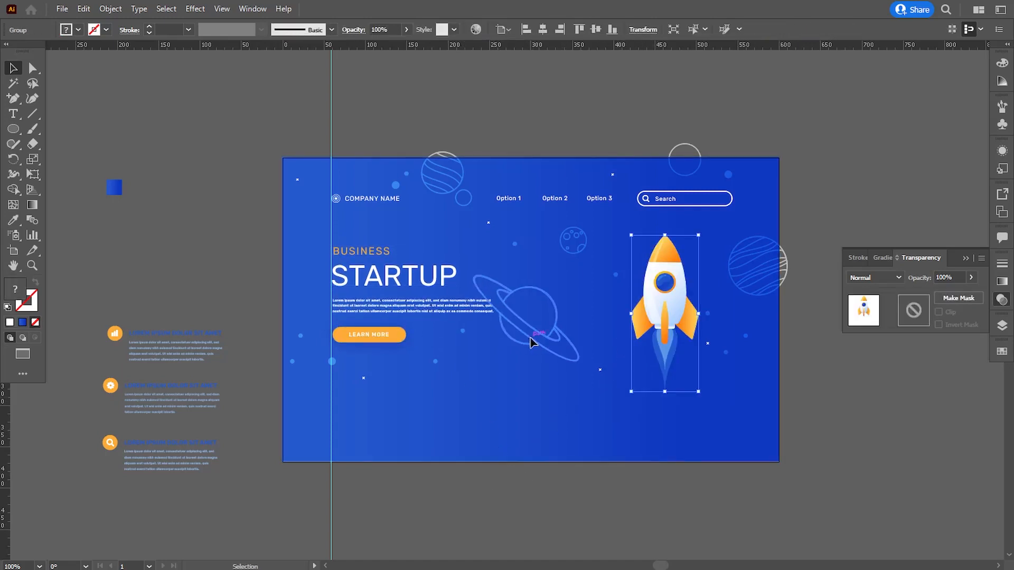
pyautogui.moveTo(530, 342); pyautogui.dragTo(596, 358)
pyautogui.press('Right')
pyautogui.press('Right')
pyautogui.press('Right')
pyautogui.press('Right')
pyautogui.press('Right')
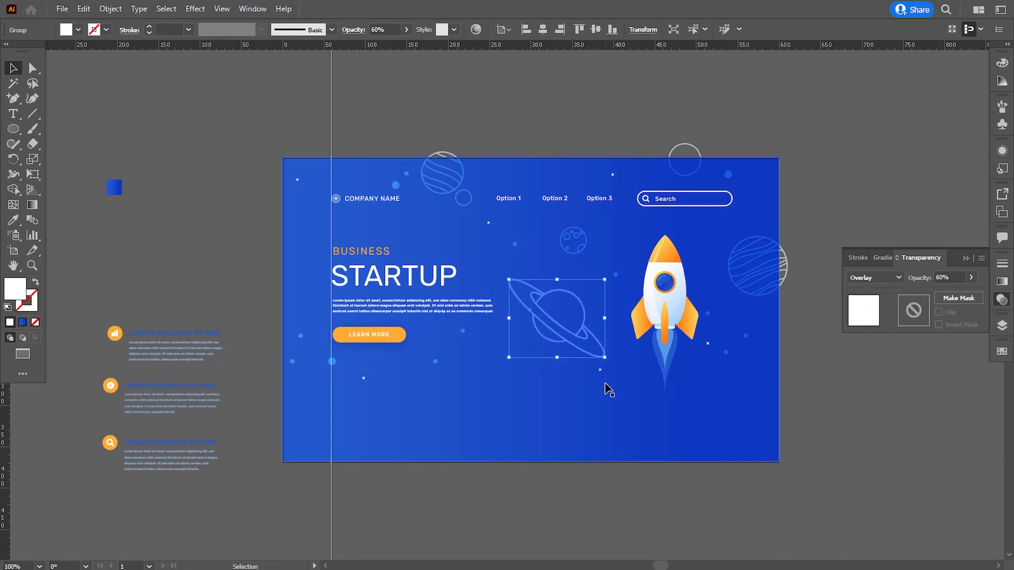
pyautogui.moveTo(600, 280); pyautogui.dragTo(601, 281)
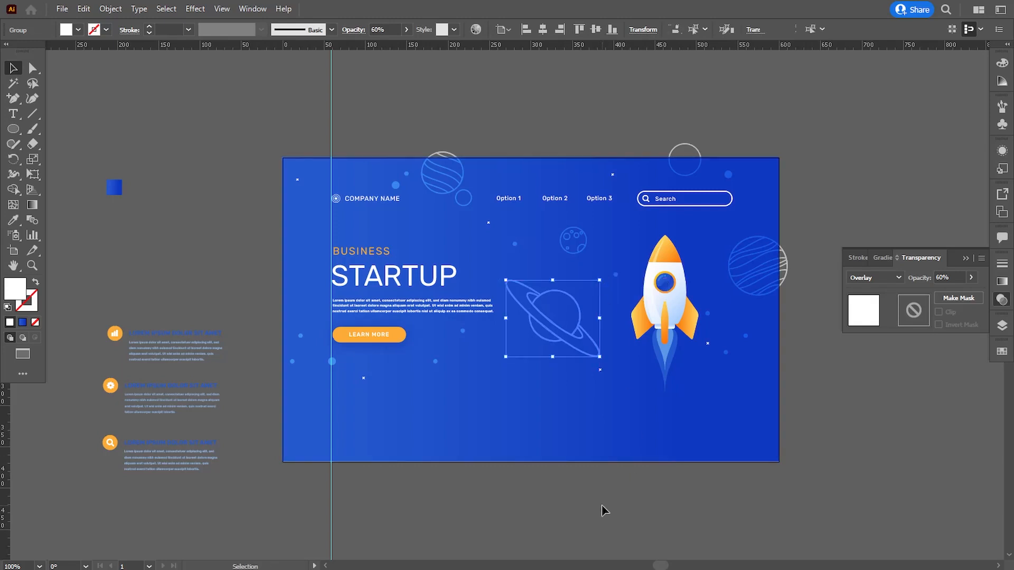
pyautogui.click(603, 509)
# Move the star and 9 px circle below LEARN MORE clear of the button, and the star under the ringed planet toward the rocket.
pyautogui.scroll(-2, 471, 475)
pyautogui.scroll(-1, 461, 457)
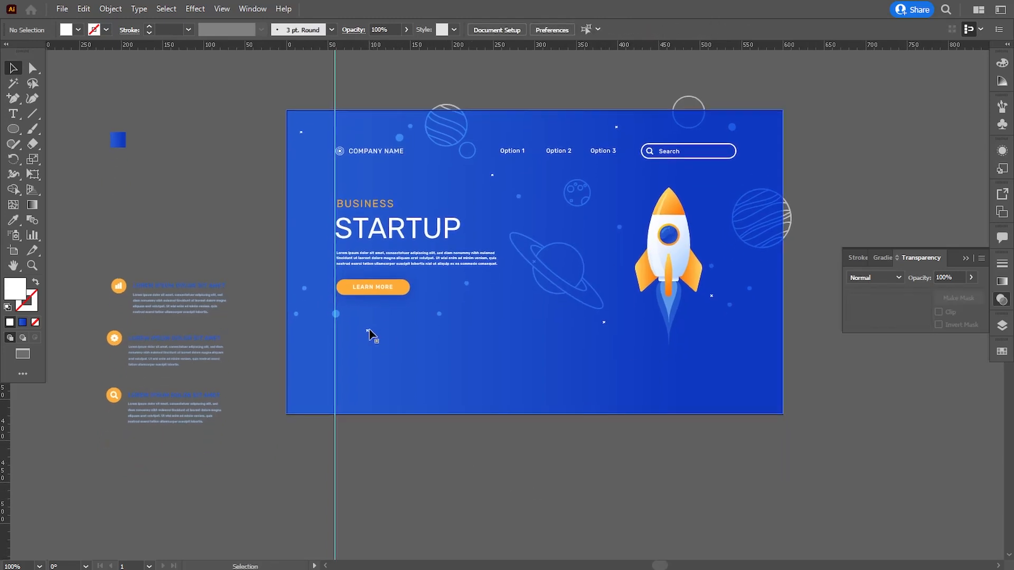
pyautogui.moveTo(373, 320); pyautogui.dragTo(332, 304)
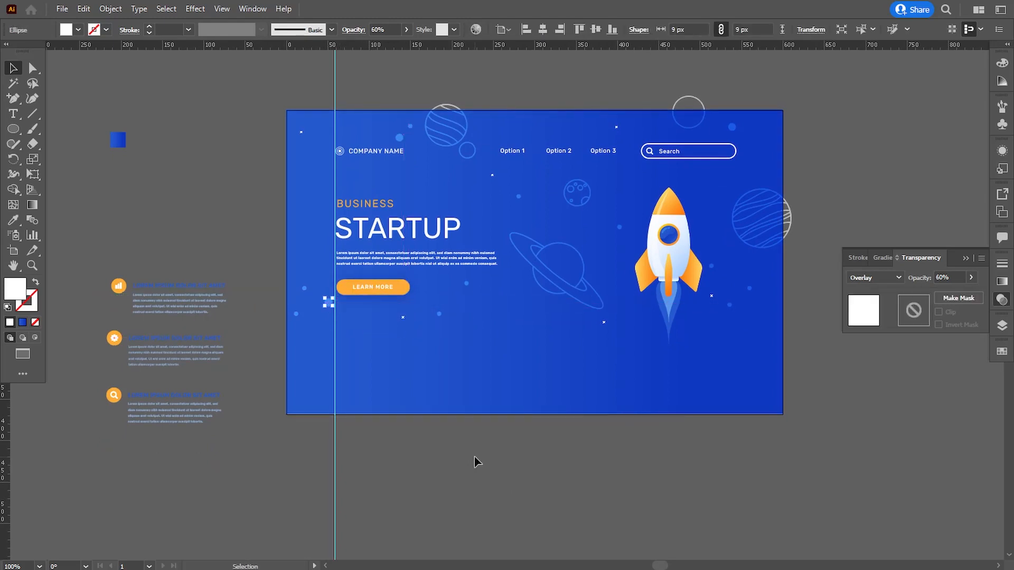
pyautogui.click(479, 462)
pyautogui.moveTo(605, 323); pyautogui.dragTo(618, 311)
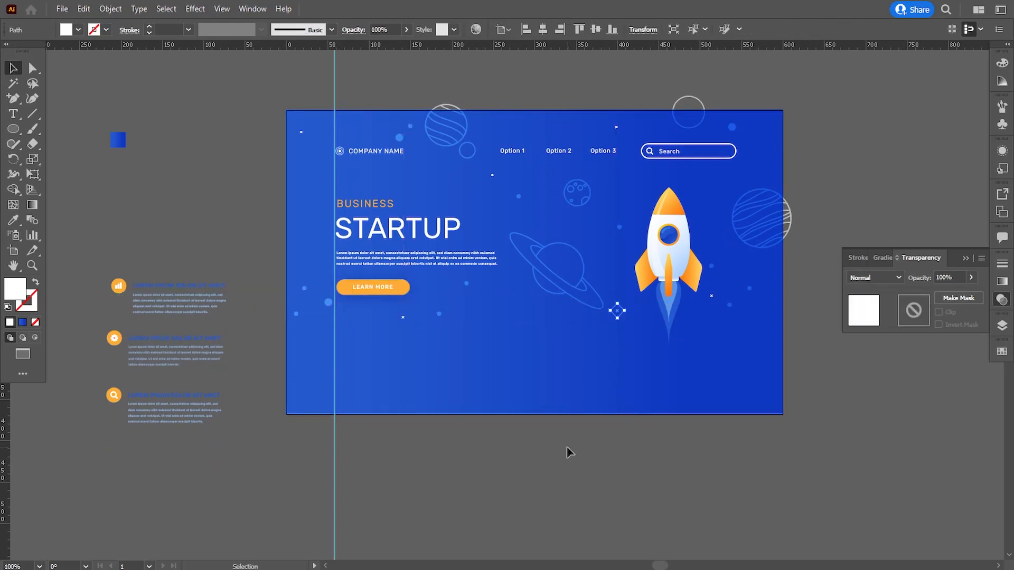
pyautogui.click(569, 453)
pyautogui.hscroll(1, 515, 406)
pyautogui.click(966, 258)
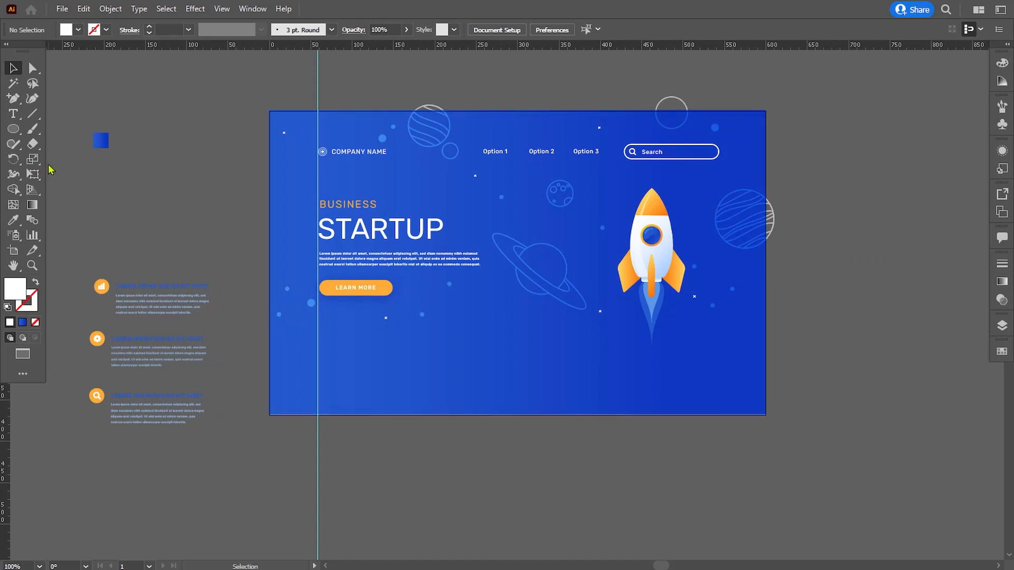
# Draw a white 112 px circle over the artboard's lower-left corner and add a 56 px copy overlapping its right side.
pyautogui.moveTo(255, 354)
pyautogui.mouseDown()
pyautogui.moveTo(346, 452)
pyautogui.moveTo(372, 387)
pyautogui.mouseUp()
pyautogui.press('v')
pyautogui.hotkey('ctrl', 'shift', 'a')
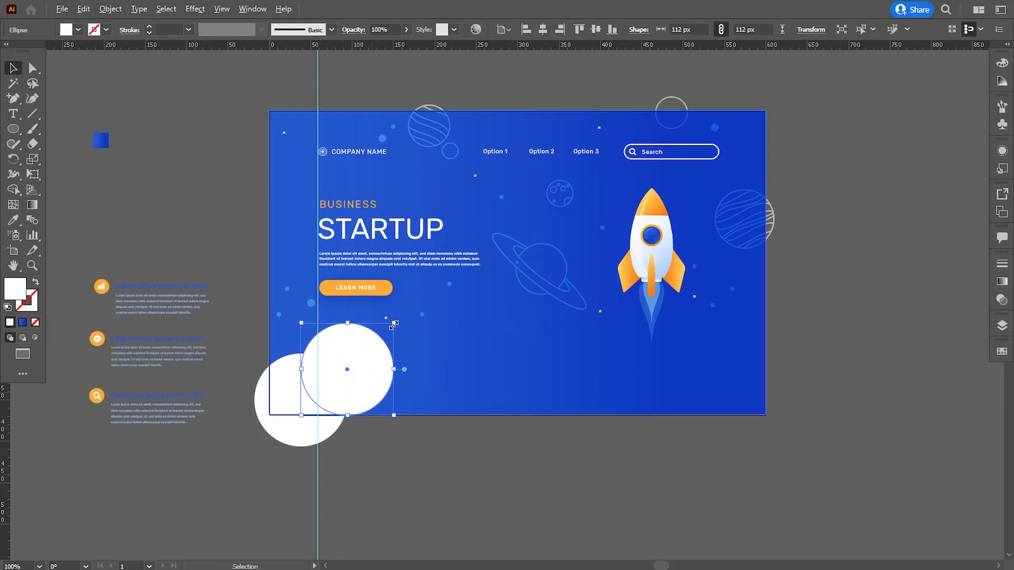
pyautogui.moveTo(392, 324); pyautogui.dragTo(371, 338)
pyautogui.hotkey('ctrl', 'shift', 'a')
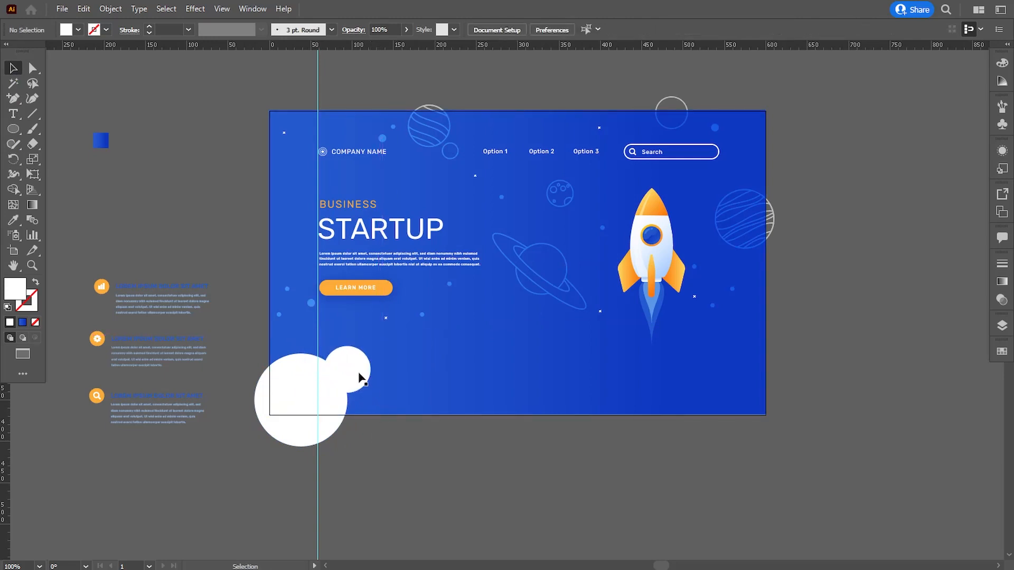
pyautogui.moveTo(357, 374); pyautogui.dragTo(361, 382)
# Extend the cloud row with a large circle copy, a 90 px copy and a slightly higher 92 px copy.
pyautogui.moveTo(277, 416); pyautogui.dragTo(464, 407)
pyautogui.moveTo(515, 351); pyautogui.dragTo(504, 363)
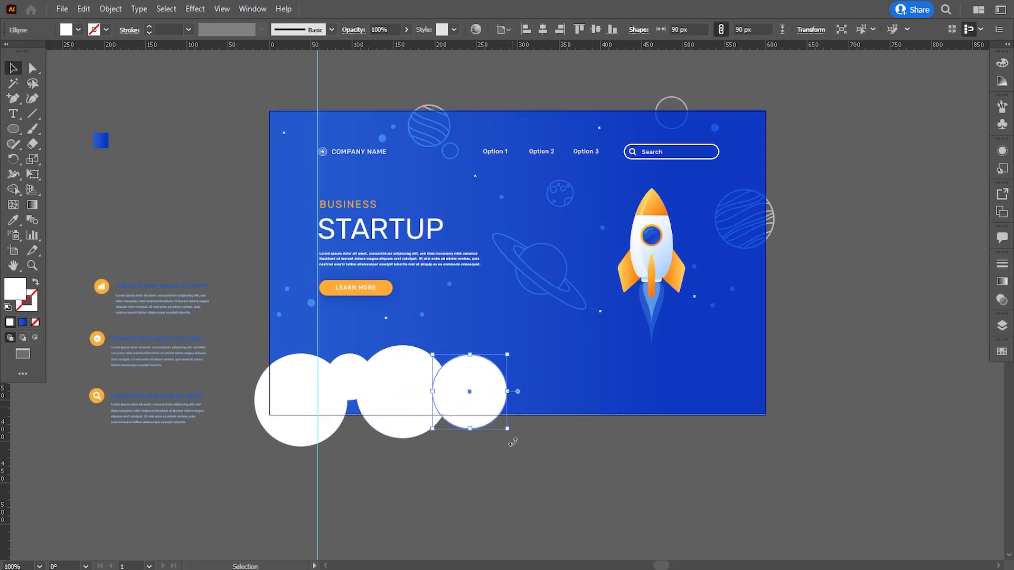
pyautogui.click(517, 463)
pyautogui.moveTo(497, 415); pyautogui.dragTo(544, 346)
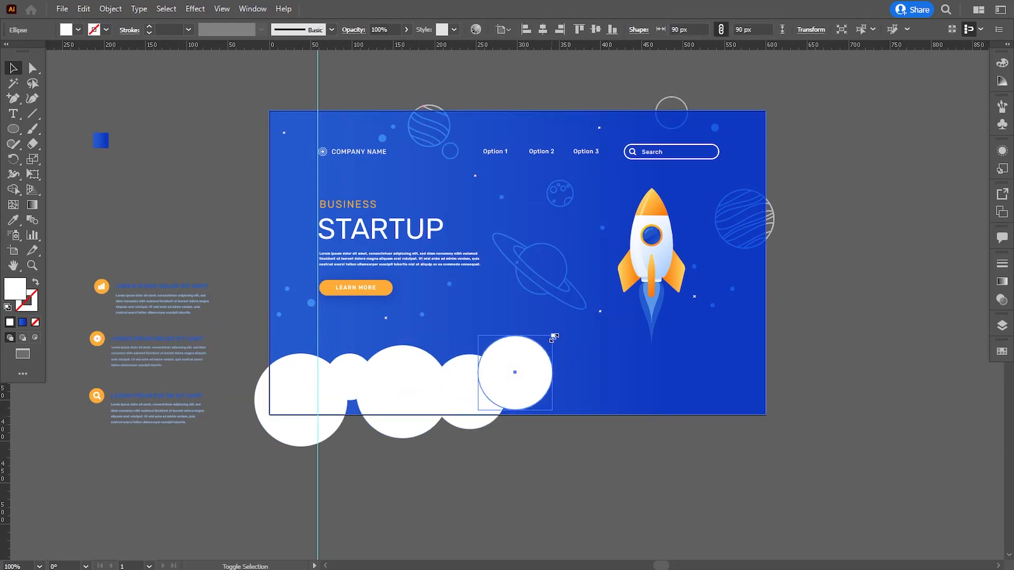
pyautogui.click(523, 450)
# Continue the cloud row past the artboard's right edge with one 124 px circle and four overlapping 78 px copies.
pyautogui.moveTo(532, 403); pyautogui.dragTo(581, 412)
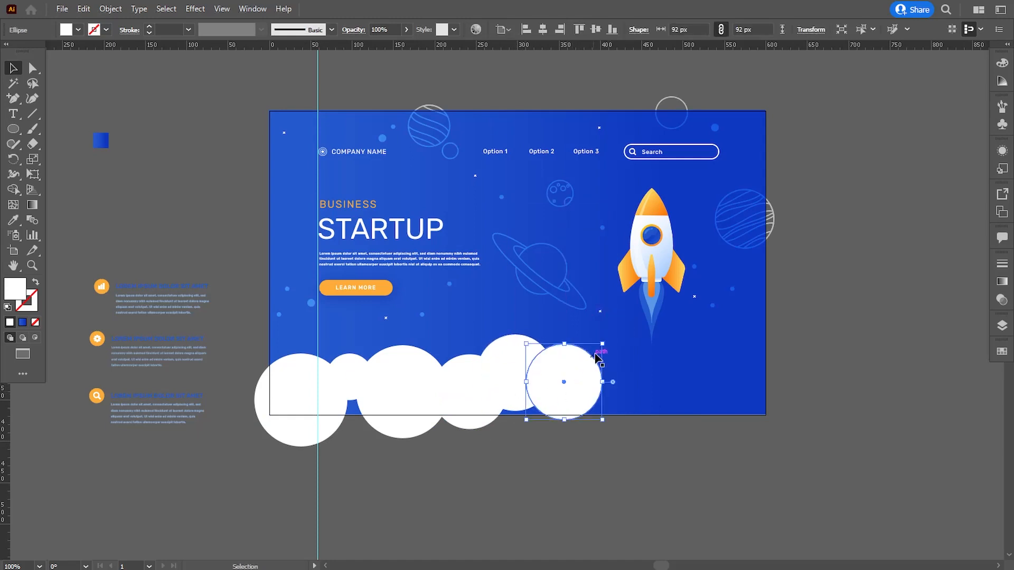
pyautogui.moveTo(596, 359); pyautogui.dragTo(634, 330)
pyautogui.moveTo(575, 372); pyautogui.dragTo(668, 403)
pyautogui.click(593, 450)
pyautogui.moveTo(716, 329); pyautogui.dragTo(792, 399)
pyautogui.click(662, 478)
pyautogui.click(695, 467)
pyautogui.click(720, 470)
pyautogui.click(751, 455)
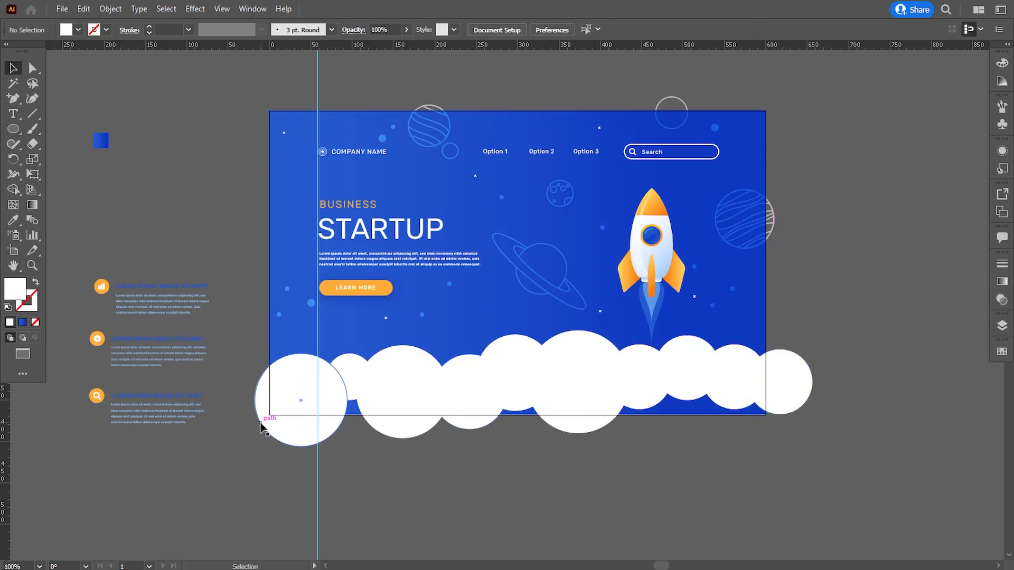
# Move the leftmost cloud circle up and shrink the small circle beside it to about 46 px.
pyautogui.moveTo(280, 415); pyautogui.dragTo(278, 394)
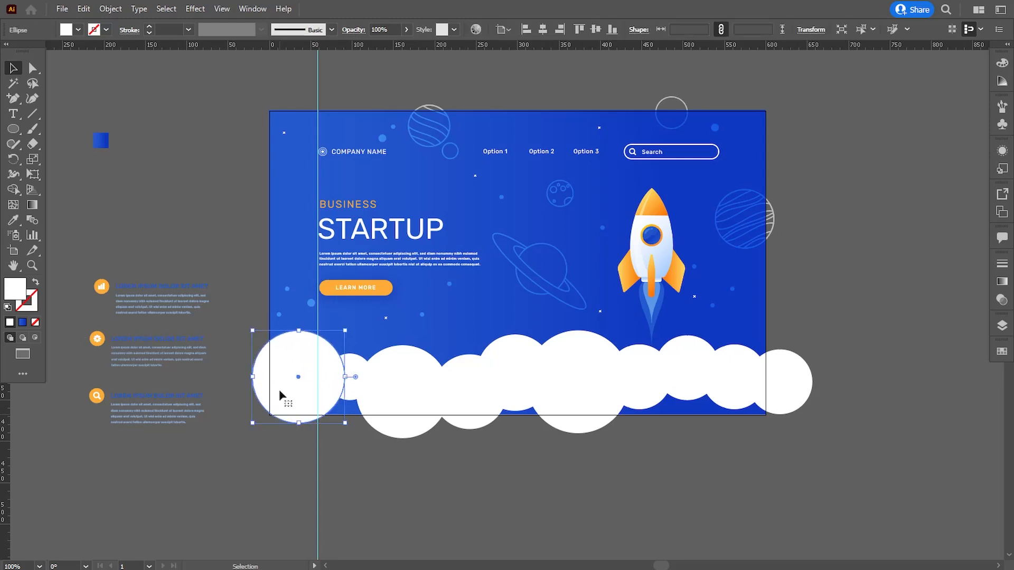
pyautogui.click(347, 380)
pyautogui.moveTo(373, 353); pyautogui.dragTo(369, 357)
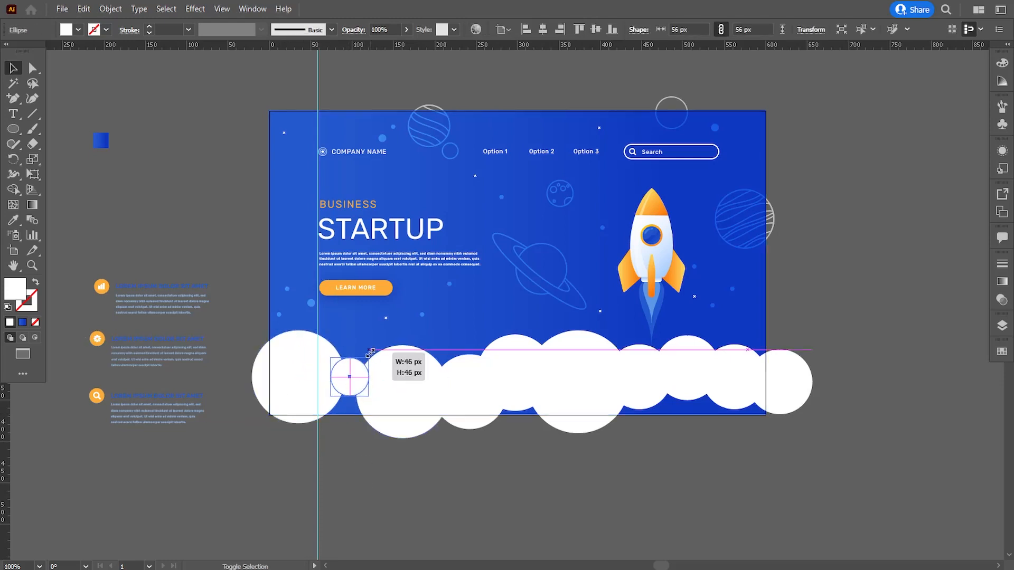
pyautogui.click(364, 484)
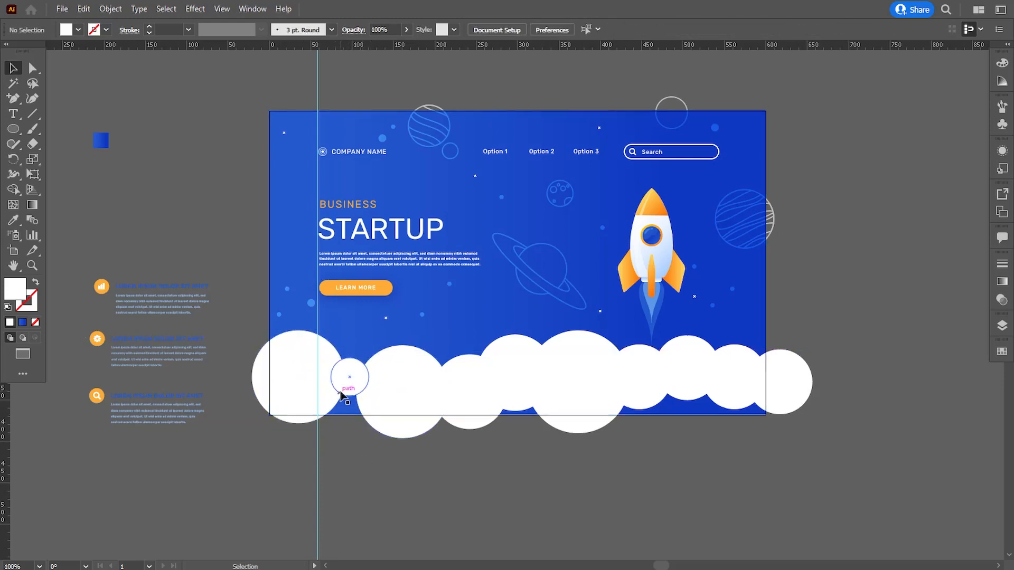
# Shrink the third and fifth cloud circles slightly and stretch the largest cloud circle a little wider.
pyautogui.click(408, 395)
pyautogui.moveTo(449, 346); pyautogui.dragTo(446, 348)
pyautogui.click(443, 486)
pyautogui.moveTo(511, 351); pyautogui.dragTo(551, 332)
pyautogui.click(586, 365)
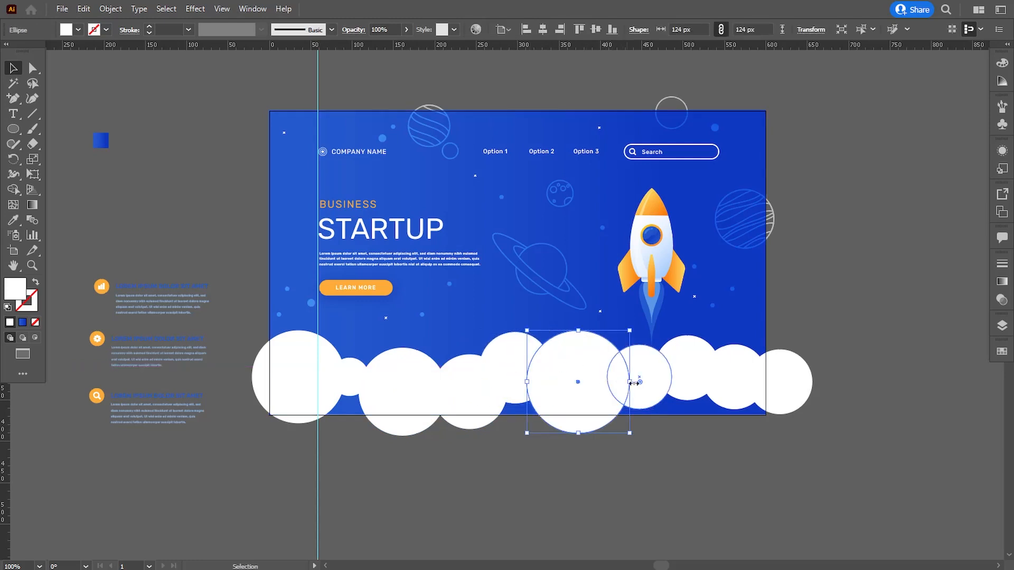
pyautogui.moveTo(634, 383)
pyautogui.mouseDown()
pyautogui.moveTo(657, 385)
pyautogui.moveTo(644, 386)
pyautogui.mouseUp()
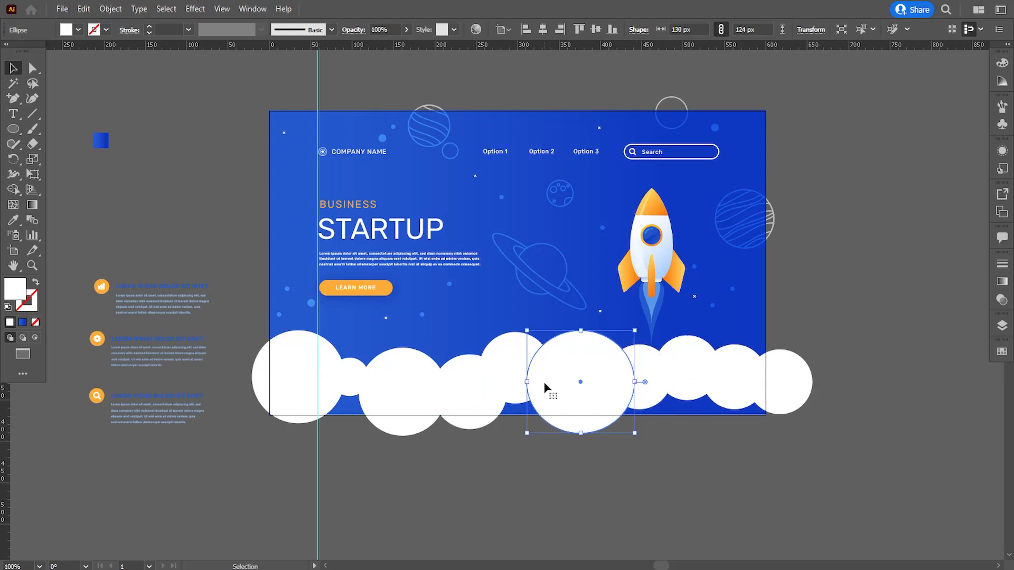
pyautogui.click(636, 476)
# Shrink the 78 px cloud circle just right of the largest one.
pyautogui.click(647, 395)
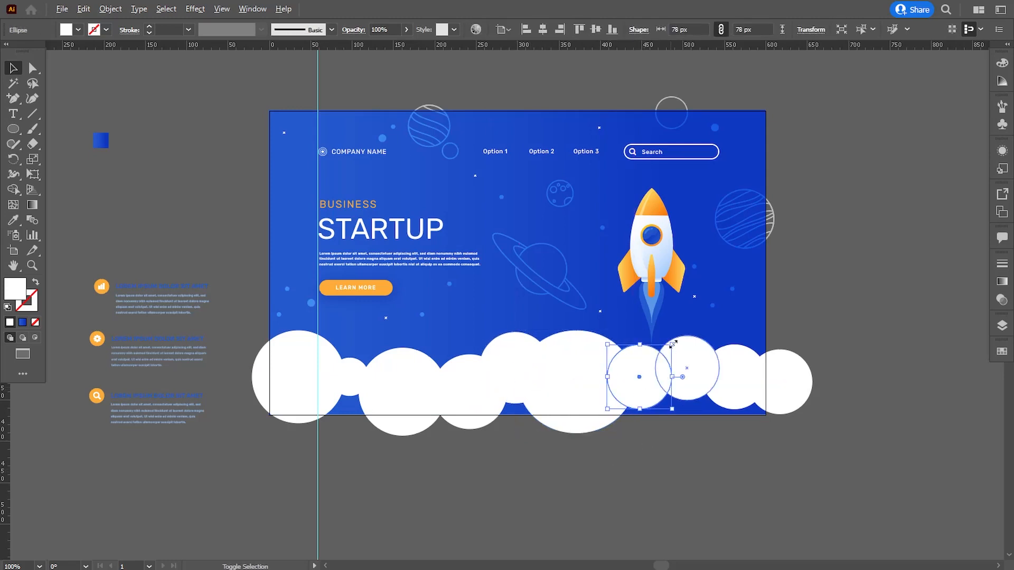
pyautogui.moveTo(674, 344); pyautogui.dragTo(617, 350)
pyautogui.hotkey('ctrl', 'z')
pyautogui.click(688, 468)
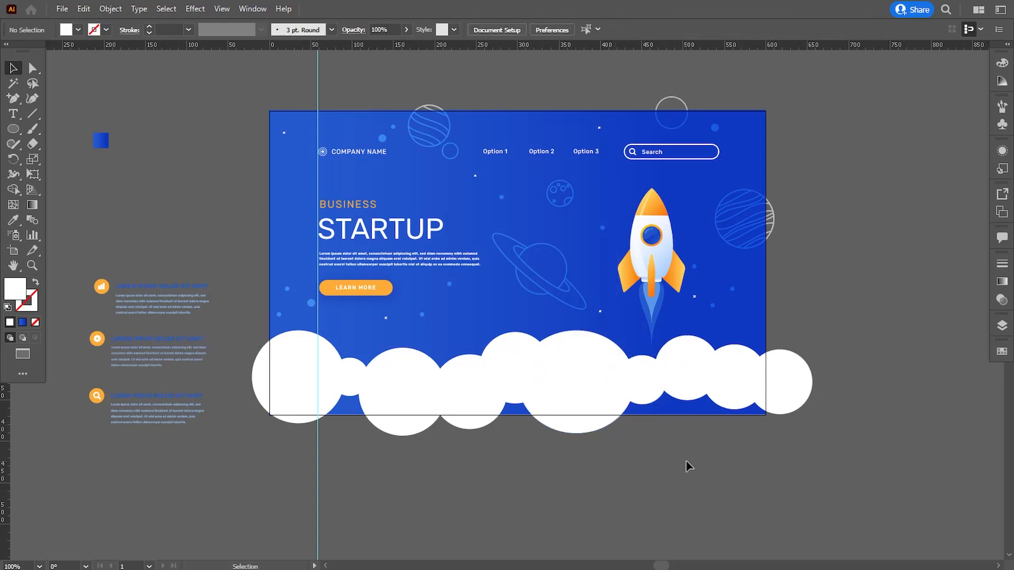
# Shrink the last two cloud circles slightly and shift the outermost one to the right.
pyautogui.click(733, 382)
pyautogui.moveTo(767, 344); pyautogui.dragTo(764, 348)
pyautogui.moveTo(779, 384); pyautogui.dragTo(787, 383)
pyautogui.moveTo(819, 349); pyautogui.dragTo(814, 356)
pyautogui.click(785, 467)
# Duplicate cloud circles into a second overlapping row along the artboard's lower edge to fill the gaps beneath the first row.
pyautogui.scroll(-2, 670, 421)
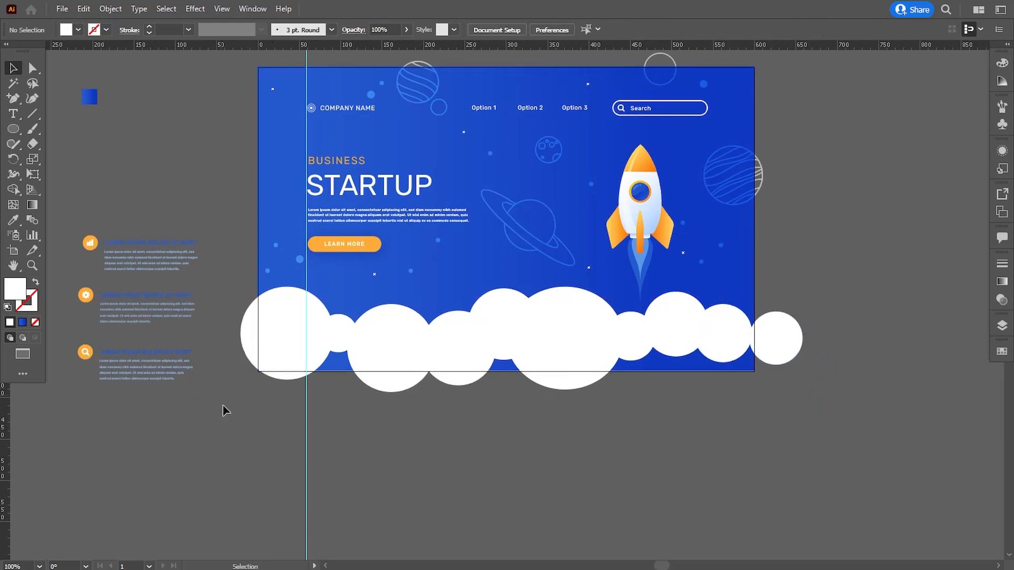
pyautogui.moveTo(275, 365); pyautogui.dragTo(319, 403)
pyautogui.moveTo(329, 386); pyautogui.dragTo(419, 400)
pyautogui.moveTo(444, 396); pyautogui.dragTo(519, 382)
pyautogui.moveTo(501, 373); pyautogui.dragTo(615, 361)
pyautogui.moveTo(605, 369); pyautogui.dragTo(760, 389)
pyautogui.hotkey('ctrl', 'z')
pyautogui.click(721, 492)
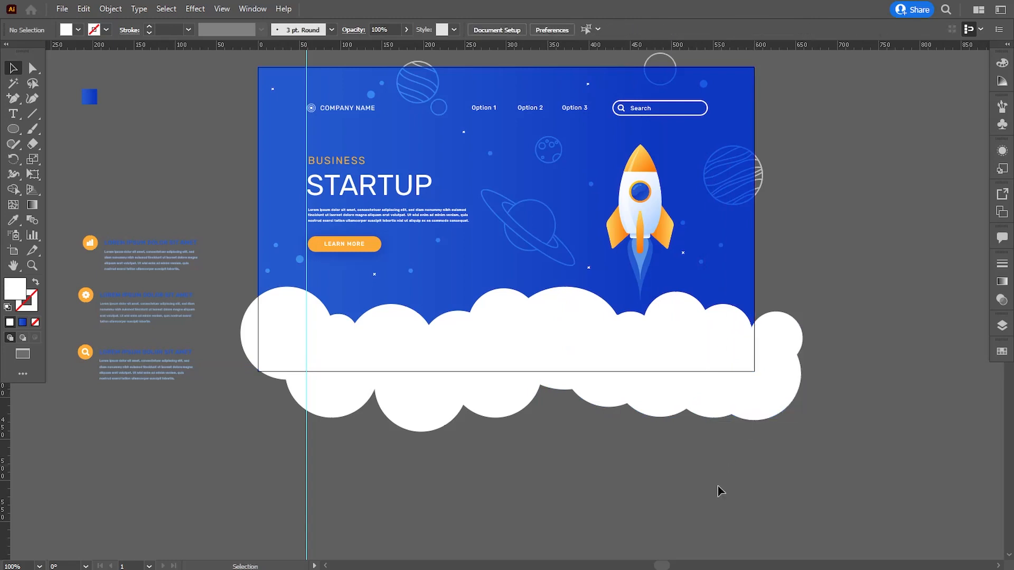
# Unite all the white cloud circles into a single shape with Pathfinder.
pyautogui.click(280, 339)
pyautogui.keyDown('shift'); pyautogui.click(333, 381); pyautogui.keyUp('shift')
pyautogui.keyDown('shift'); pyautogui.click(340, 324); pyautogui.keyUp('shift')
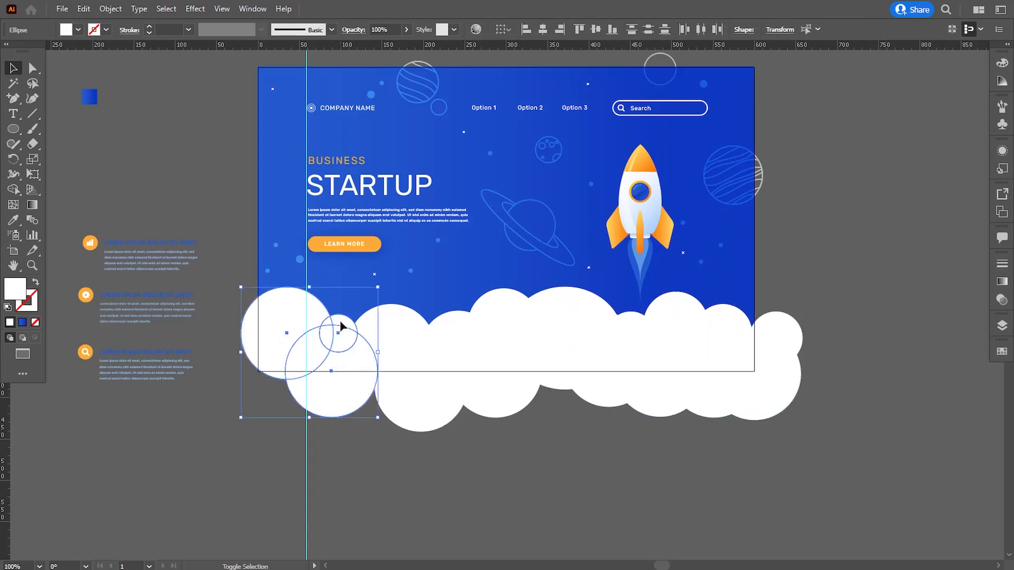
pyautogui.keyDown('shift'); pyautogui.click(415, 393); pyautogui.keyUp('shift')
pyautogui.keyDown('shift'); pyautogui.click(415, 392); pyautogui.keyUp('shift')
pyautogui.keyDown('shift'); pyautogui.click(452, 324); pyautogui.keyUp('shift')
pyautogui.keyDown('shift'); pyautogui.click(510, 389); pyautogui.keyUp('shift')
pyautogui.keyDown('shift'); pyautogui.click(511, 312); pyautogui.keyUp('shift')
pyautogui.keyDown('shift'); pyautogui.click(583, 320); pyautogui.keyUp('shift')
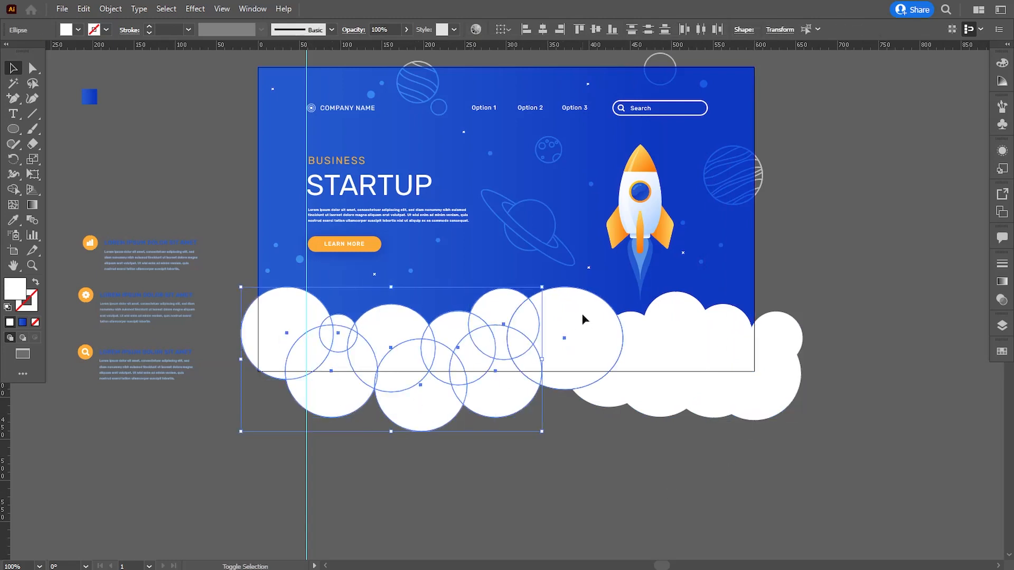
pyautogui.keyDown('shift'); pyautogui.click(642, 325); pyautogui.keyUp('shift')
pyautogui.keyDown('shift'); pyautogui.click(676, 317); pyautogui.keyUp('shift')
pyautogui.keyDown('shift'); pyautogui.click(691, 367); pyautogui.keyUp('shift')
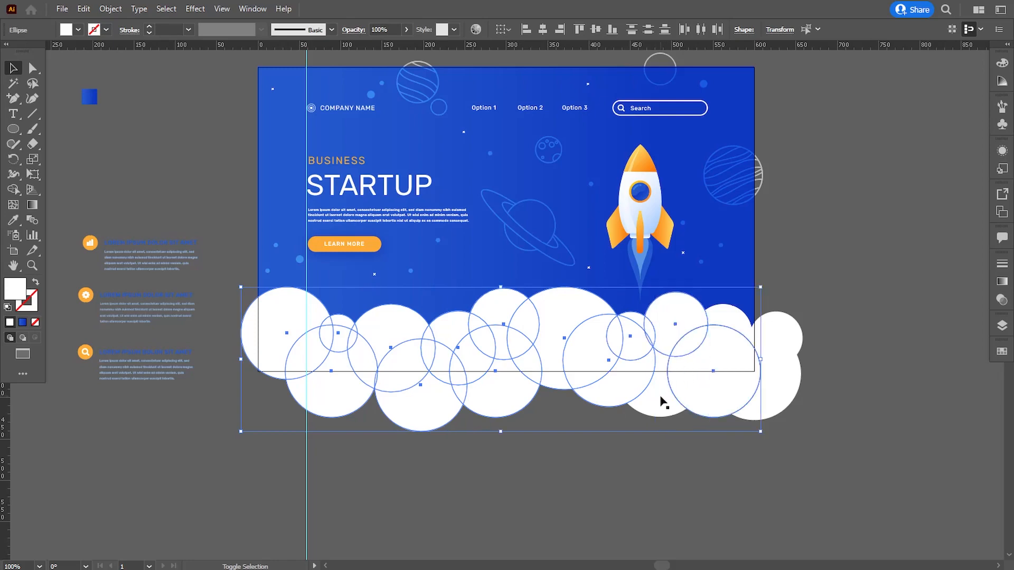
pyautogui.keyDown('shift'); pyautogui.click(786, 329); pyautogui.keyUp('shift')
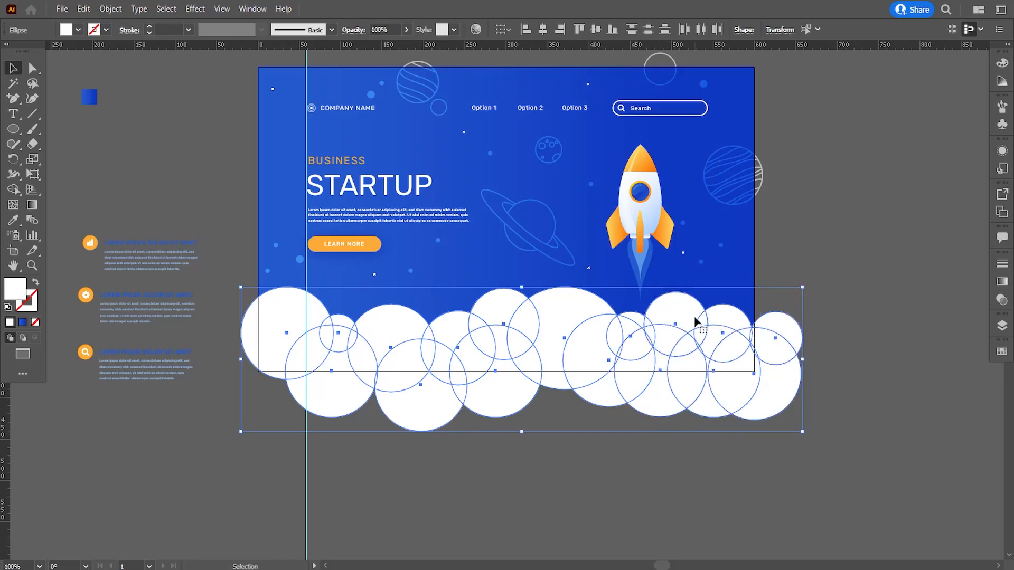
pyautogui.click(252, 8)
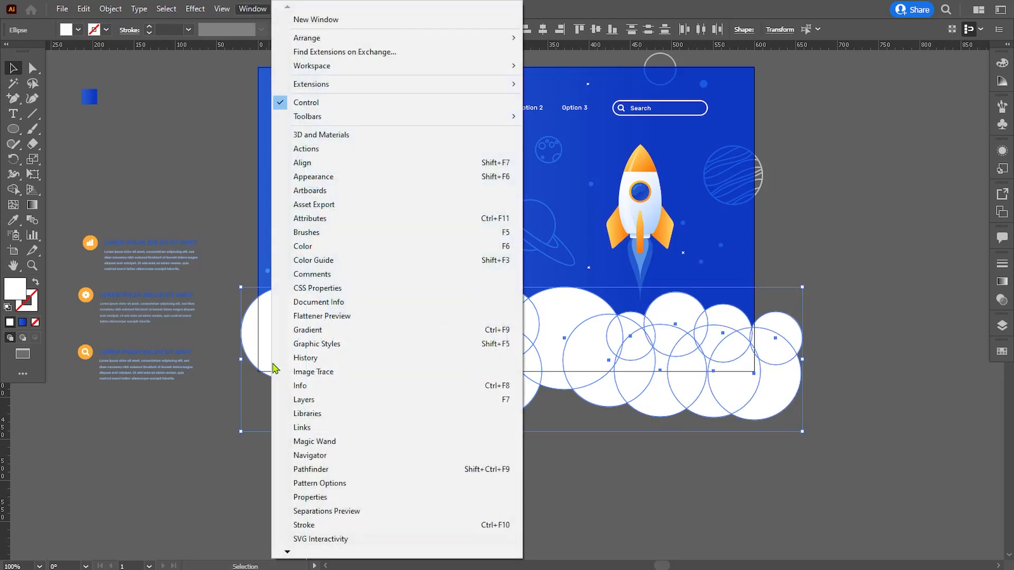
pyautogui.click(289, 469)
pyautogui.click(804, 272)
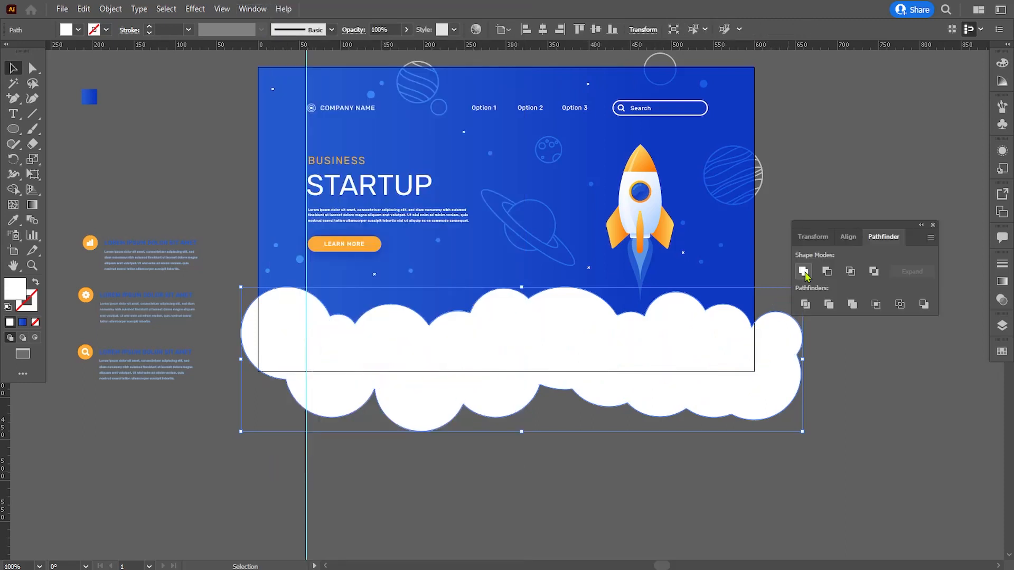
# Shift the merged cloud slightly left so it overhangs both sides of the artboard.
pyautogui.click(828, 376)
pyautogui.moveTo(525, 390); pyautogui.dragTo(479, 386)
pyautogui.click(616, 395)
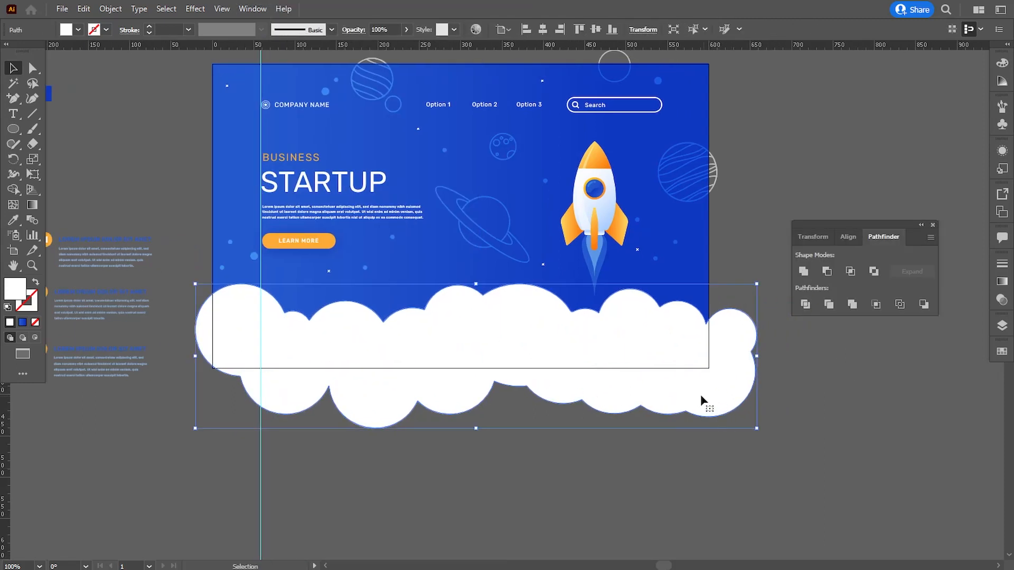
pyautogui.moveTo(698, 395); pyautogui.dragTo(681, 401)
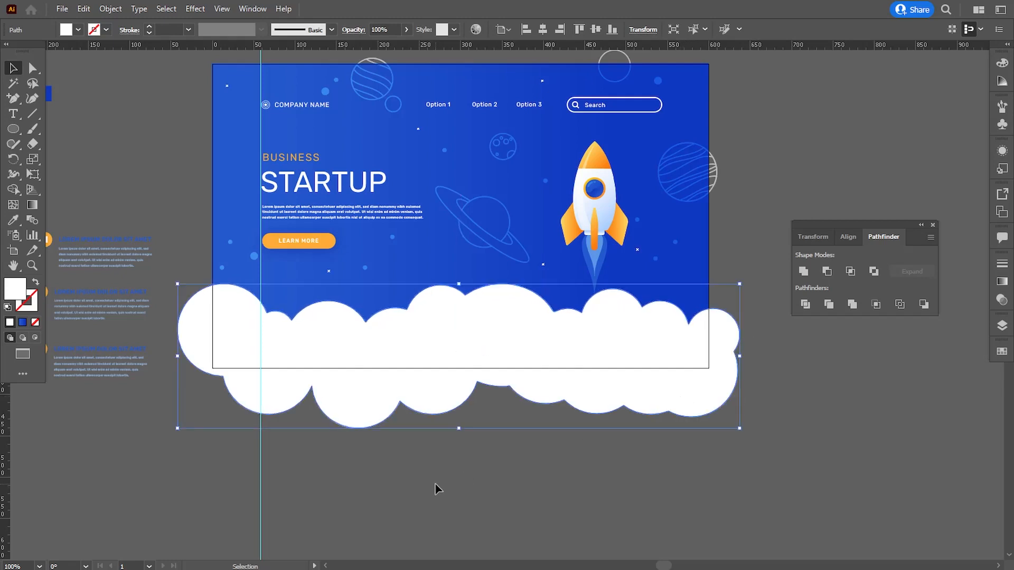
pyautogui.click(440, 489)
# Duplicate the cloud slightly higher and reflect the copy across the vertical axis.
pyautogui.moveTo(444, 346); pyautogui.dragTo(445, 325)
pyautogui.click(111, 9)
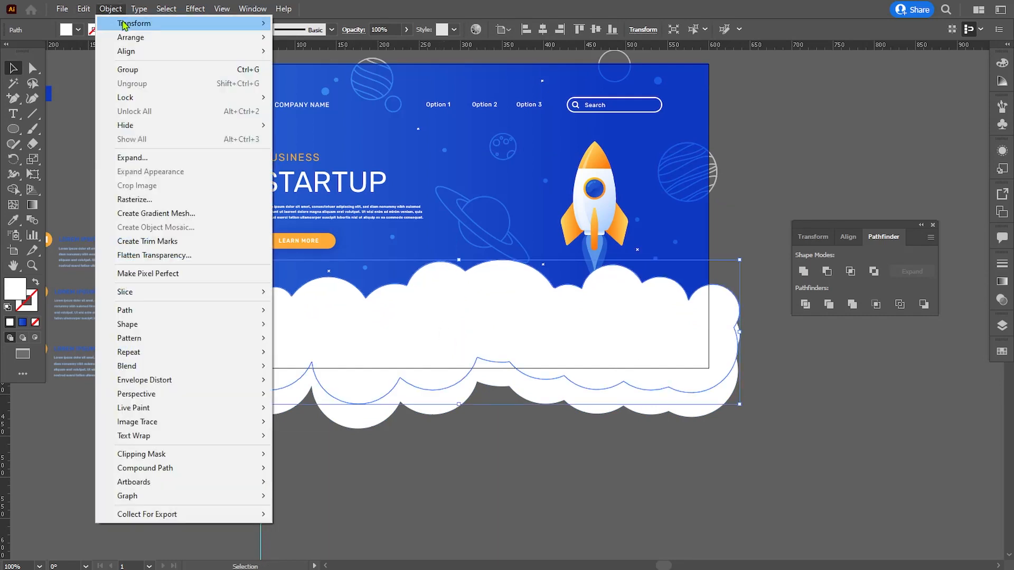
pyautogui.moveTo(138, 23)
pyautogui.click(509, 70)
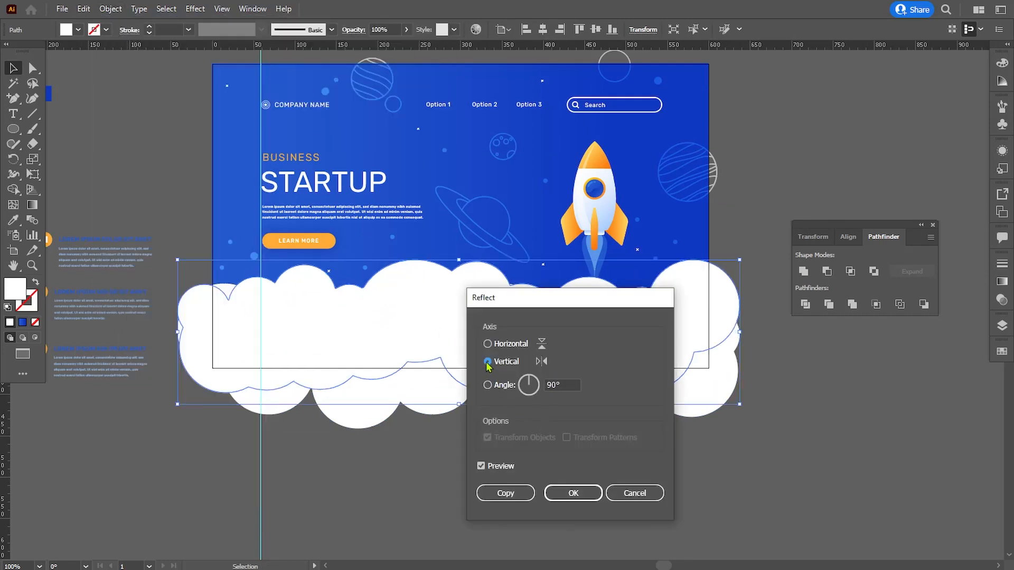
pyautogui.click(573, 494)
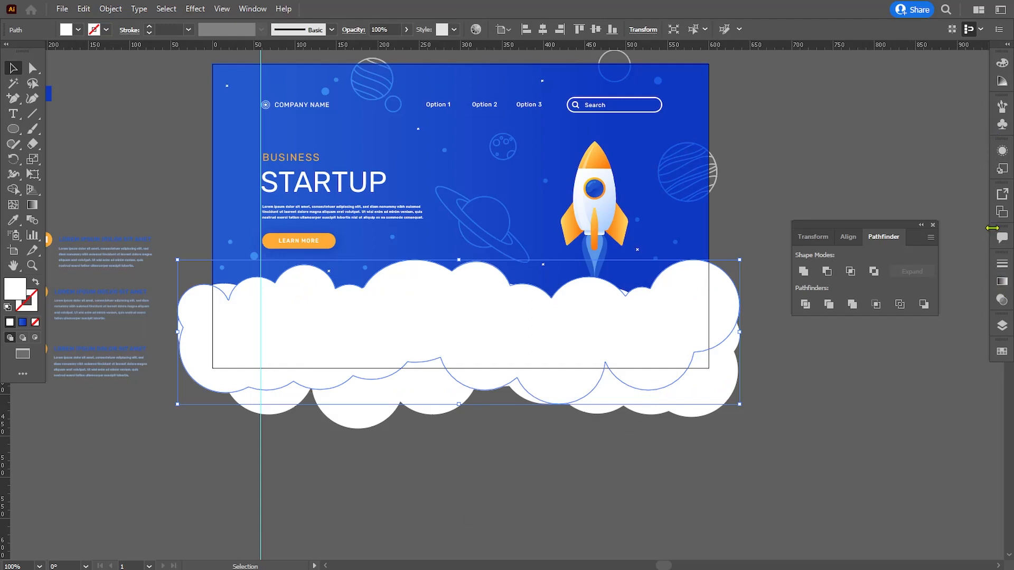
# Set the blending mode of the reflected rear cloud to Soft Light.
pyautogui.click(1001, 326)
pyautogui.click(876, 334)
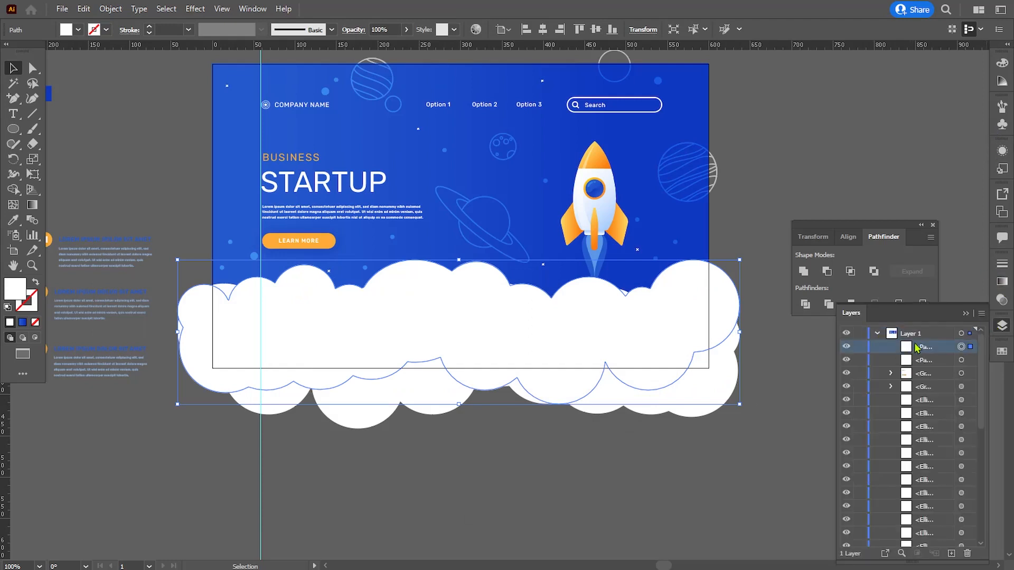
pyautogui.click(1002, 300)
pyautogui.click(871, 285)
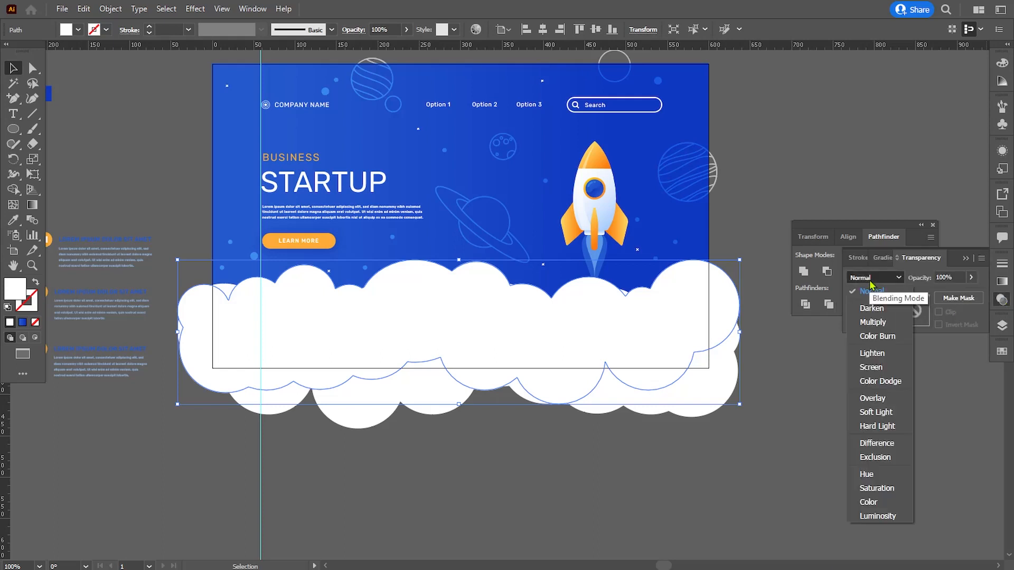
pyautogui.click(889, 405)
pyautogui.click(848, 421)
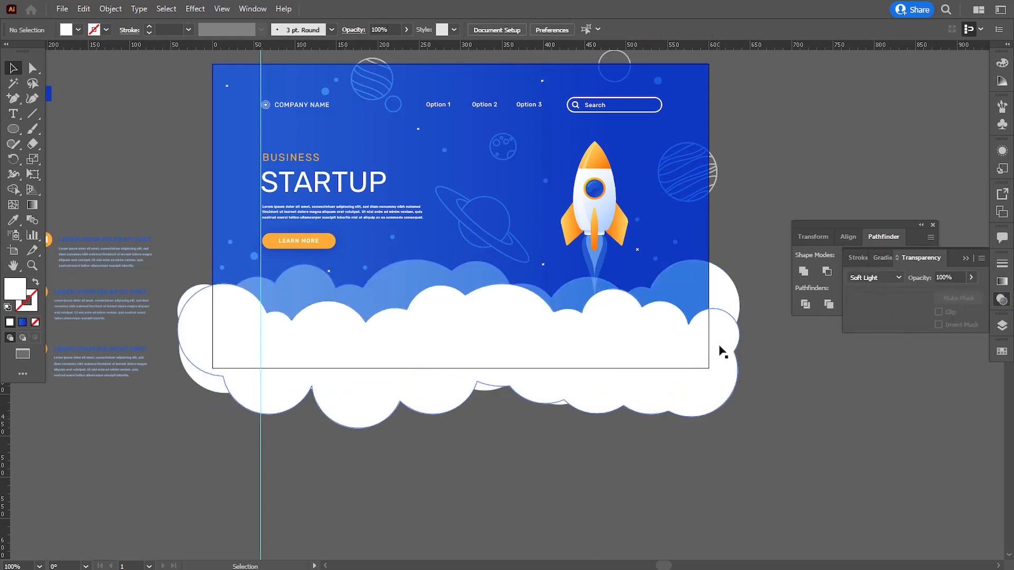
# Enlarge the Soft Light cloud proportionally and reposition it so it overhangs both sides of the artboard.
pyautogui.click(701, 291)
pyautogui.moveTo(740, 260); pyautogui.dragTo(758, 257)
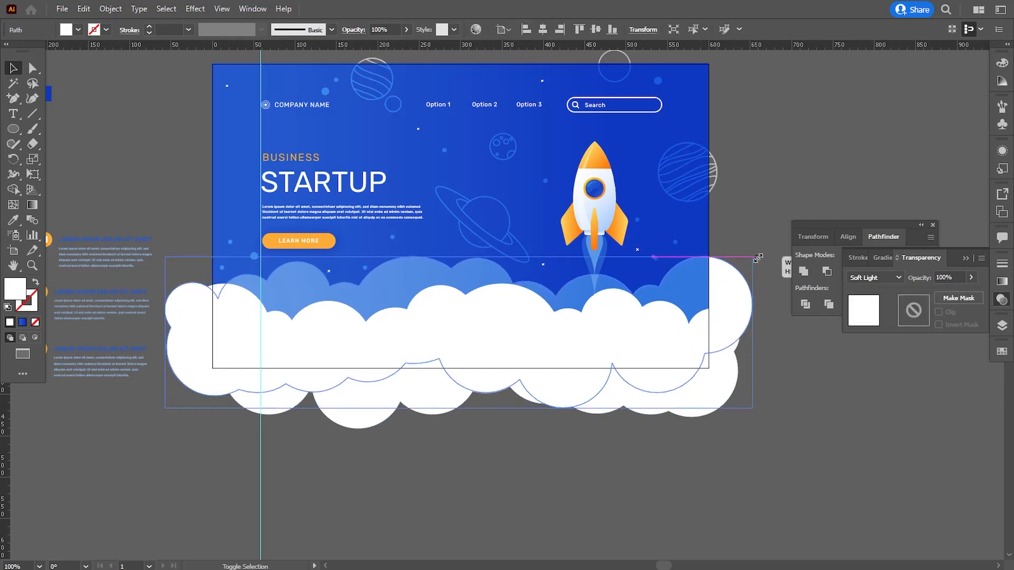
pyautogui.moveTo(720, 317); pyautogui.dragTo(736, 300)
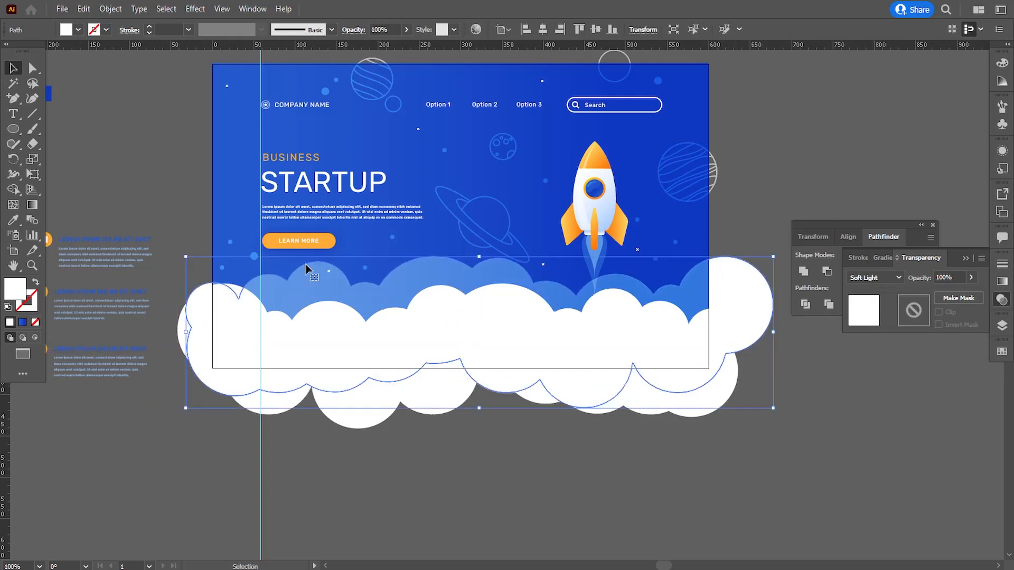
pyautogui.moveTo(183, 256); pyautogui.dragTo(108, 242)
pyautogui.moveTo(717, 274); pyautogui.dragTo(737, 294)
pyautogui.moveTo(146, 258)
pyautogui.mouseDown()
pyautogui.moveTo(174, 269)
pyautogui.moveTo(161, 264)
pyautogui.mouseUp()
# Fine-tune the Soft Light cloud's position with small nudges sideways and slightly upward behind the white cloud.
pyautogui.press('Left')
pyautogui.press('Left')
pyautogui.press('Left')
pyautogui.press('Left')
pyautogui.press('Left')
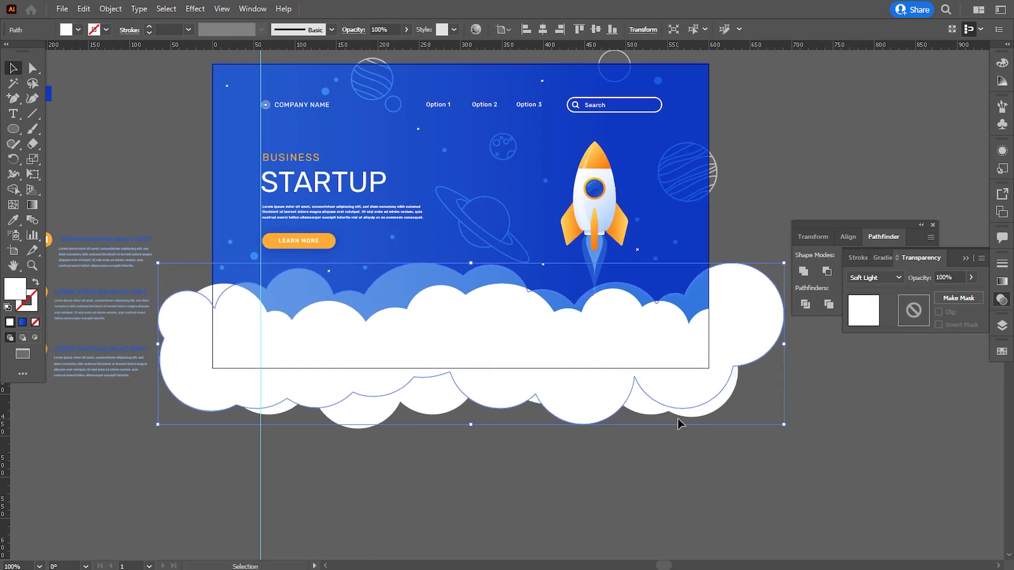
pyautogui.press('Right')
pyautogui.press('Right')
pyautogui.press('Right')
pyautogui.press('Right')
pyautogui.press('Right')
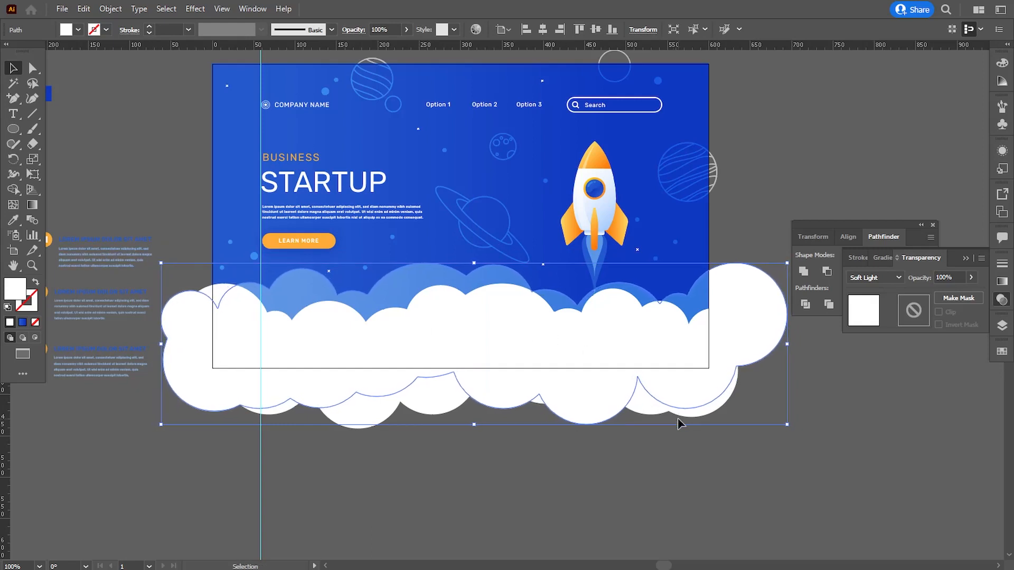
pyautogui.press('Up')
pyautogui.press('Up')
pyautogui.press('Right')
pyautogui.press('Right')
pyautogui.press('Left')
pyautogui.click(648, 454)
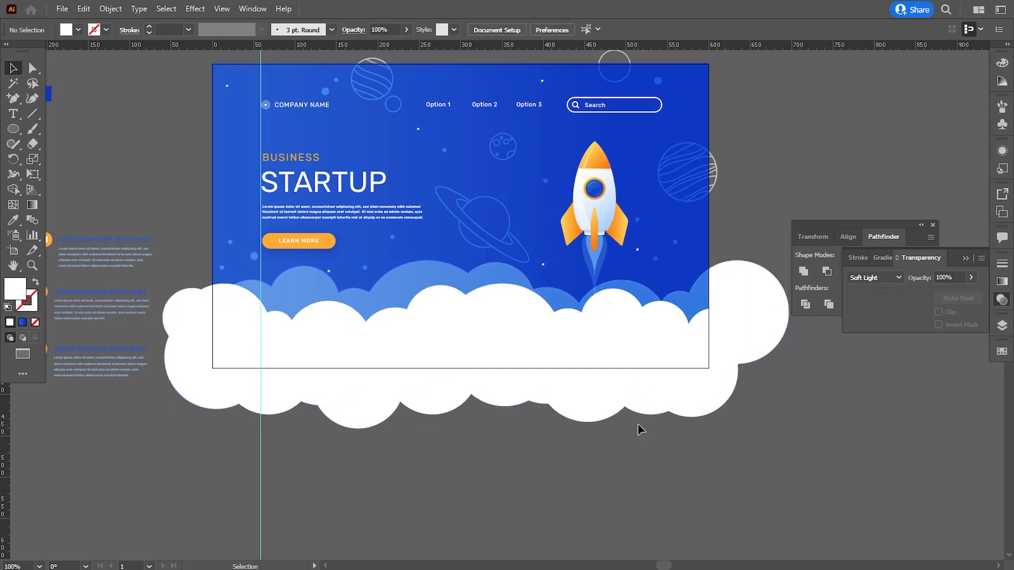
# Enlarge the rocket slightly in proportion.
pyautogui.click(606, 198)
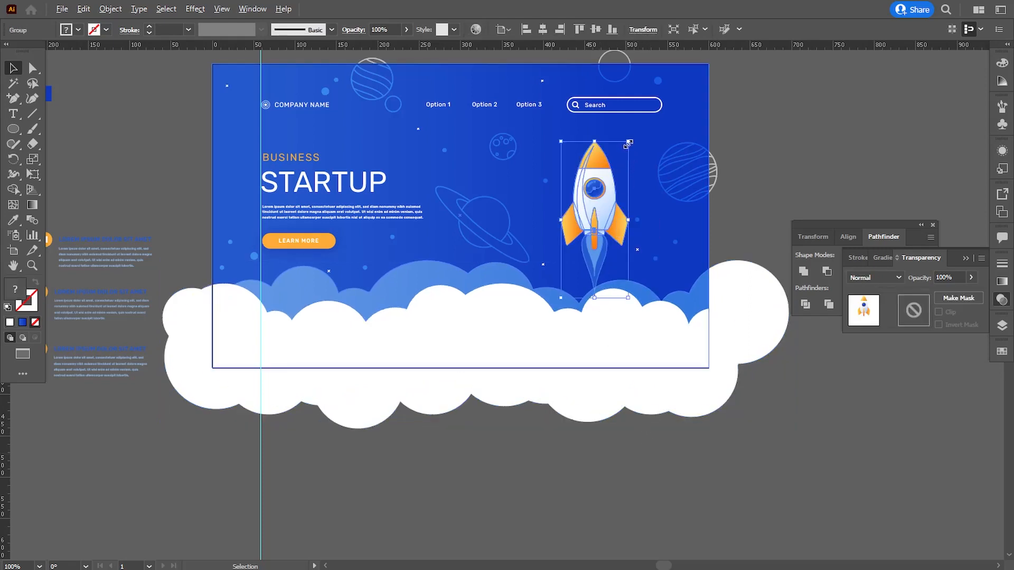
pyautogui.moveTo(628, 141); pyautogui.dragTo(632, 137)
pyautogui.click(737, 174)
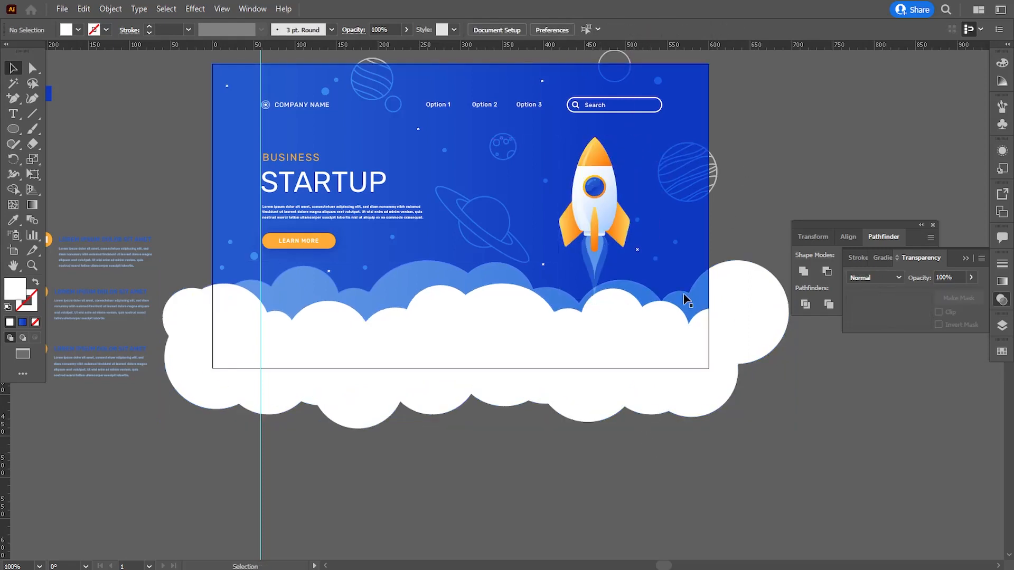
# Move the front white cloud straight up by about 4 px.
pyautogui.scroll(2, 634, 359)
pyautogui.click(394, 328)
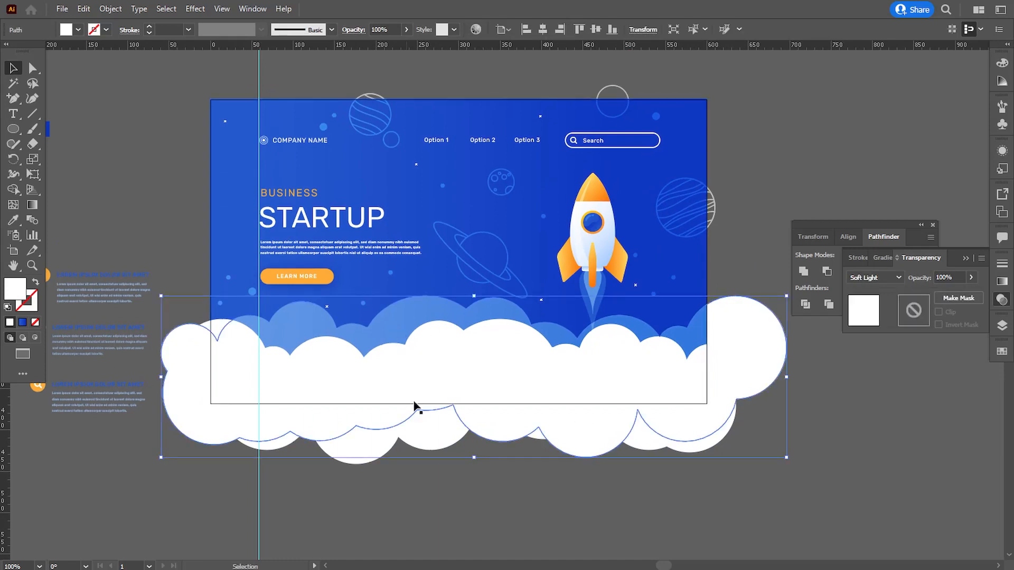
pyautogui.click(376, 462)
pyautogui.moveTo(373, 455); pyautogui.dragTo(379, 451)
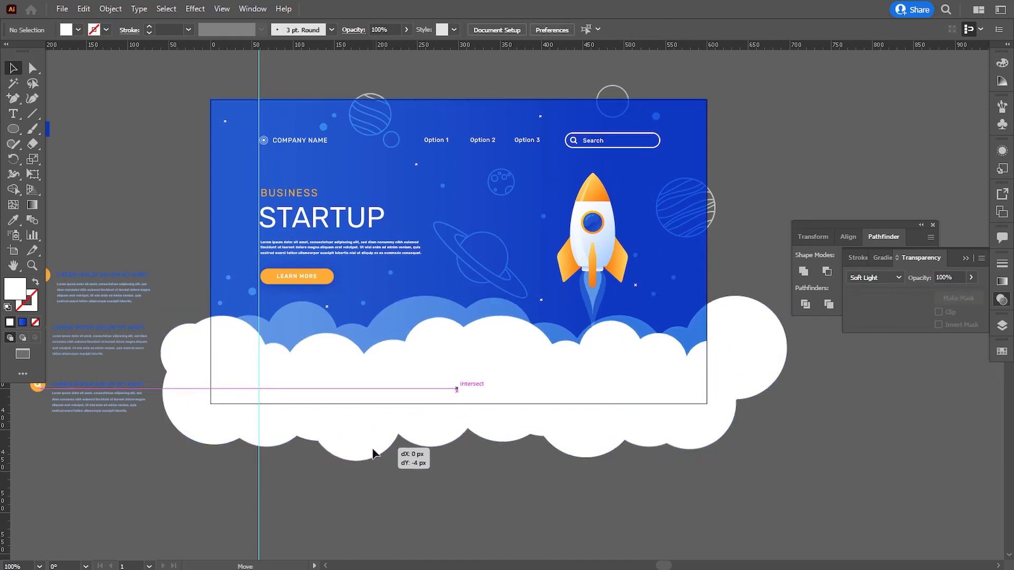
pyautogui.click(802, 410)
pyautogui.moveTo(217, 389); pyautogui.dragTo(240, 388)
pyautogui.moveTo(340, 425); pyautogui.dragTo(335, 417)
# Raise the front and rear clouds together by a few pixels.
pyautogui.click(425, 311)
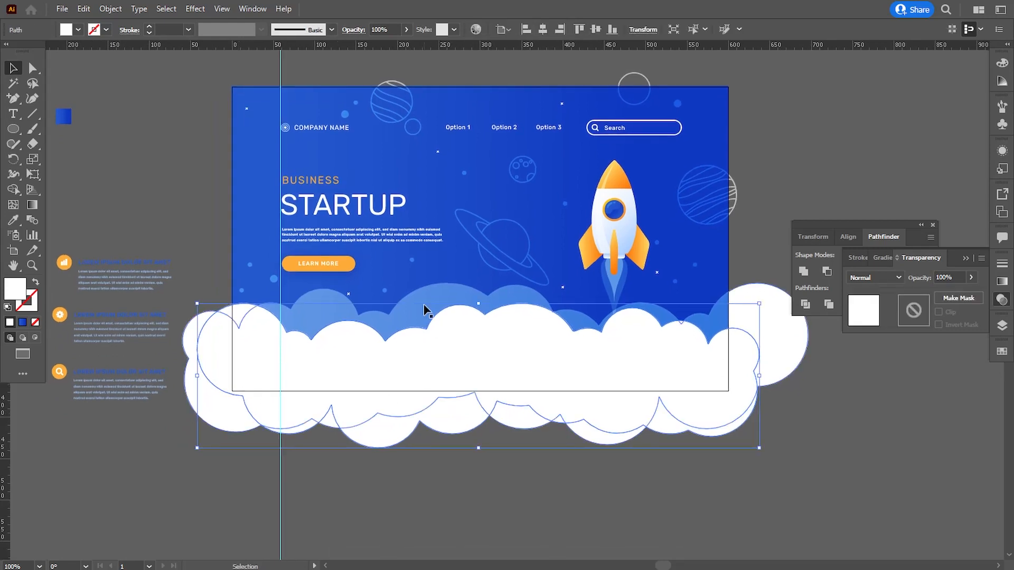
pyautogui.press('Up')
pyautogui.press('Up')
pyautogui.press('Up')
pyautogui.press('Up')
pyautogui.press('Up')
pyautogui.press('Up')
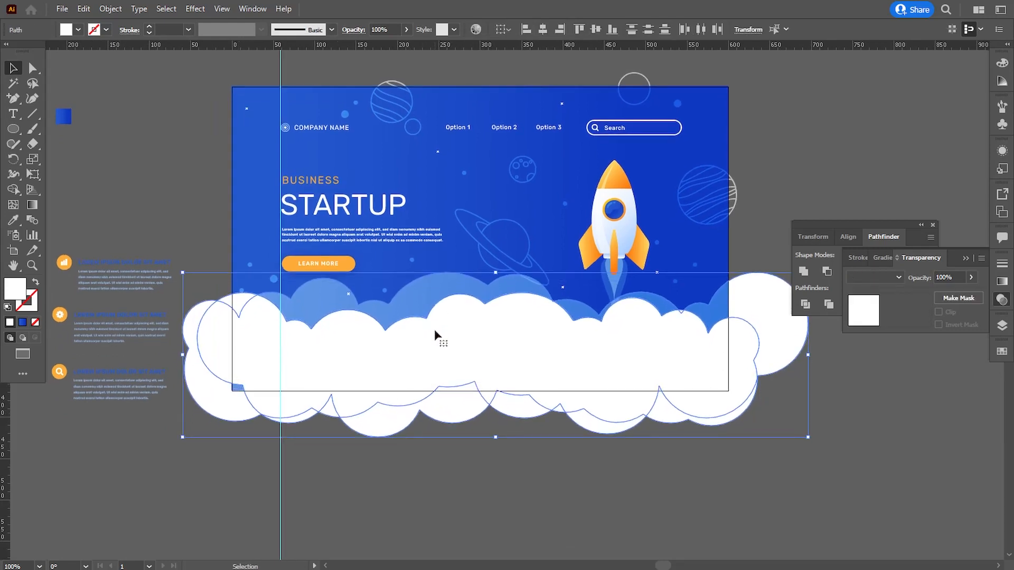
pyautogui.press('Down')
pyautogui.press('Down')
pyautogui.press('Down')
pyautogui.press('Down')
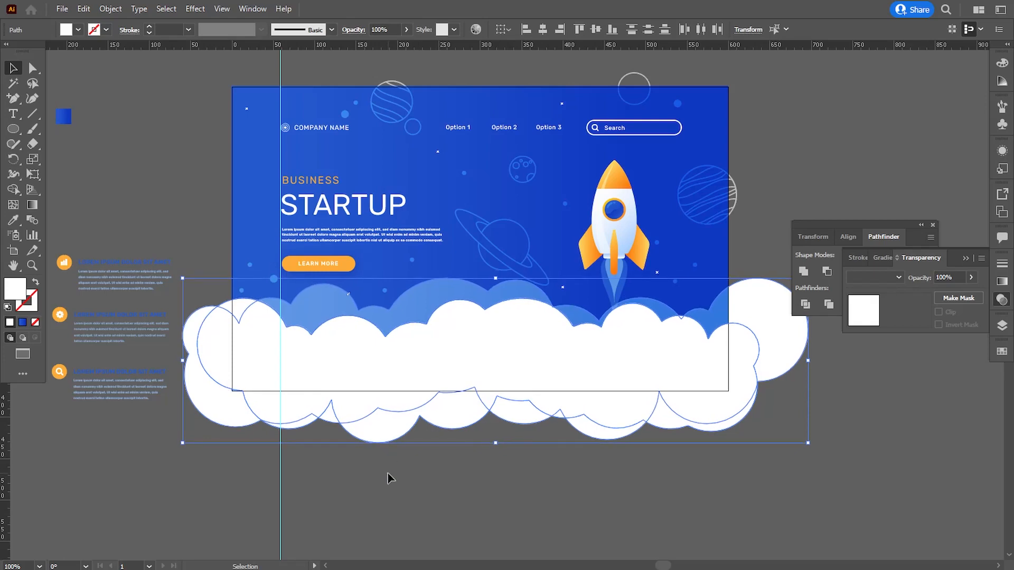
pyautogui.click(394, 475)
# Move the small white star below the Learn More button about 8 px right and 7 px up.
pyautogui.click(349, 299)
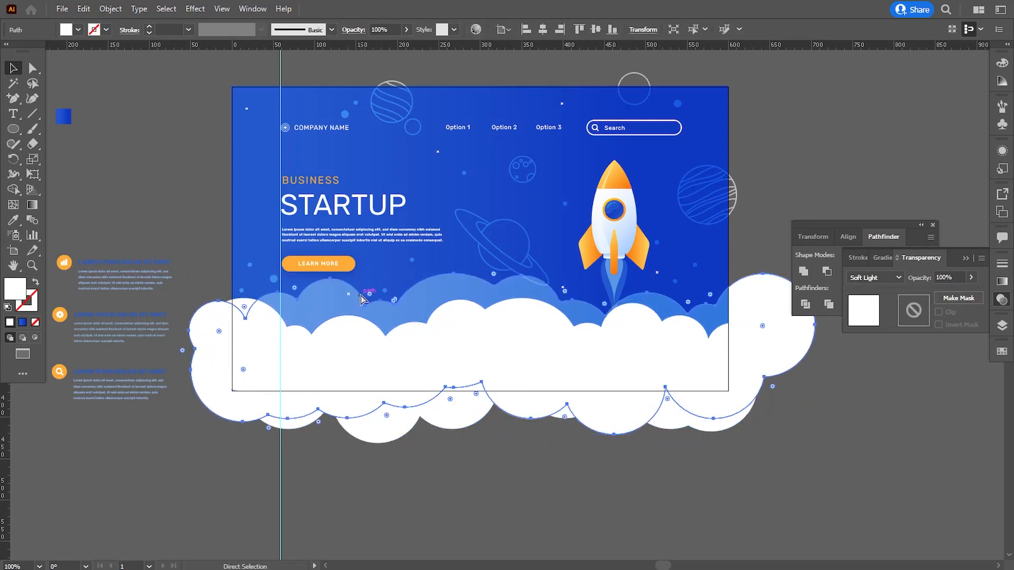
pyautogui.click(370, 447)
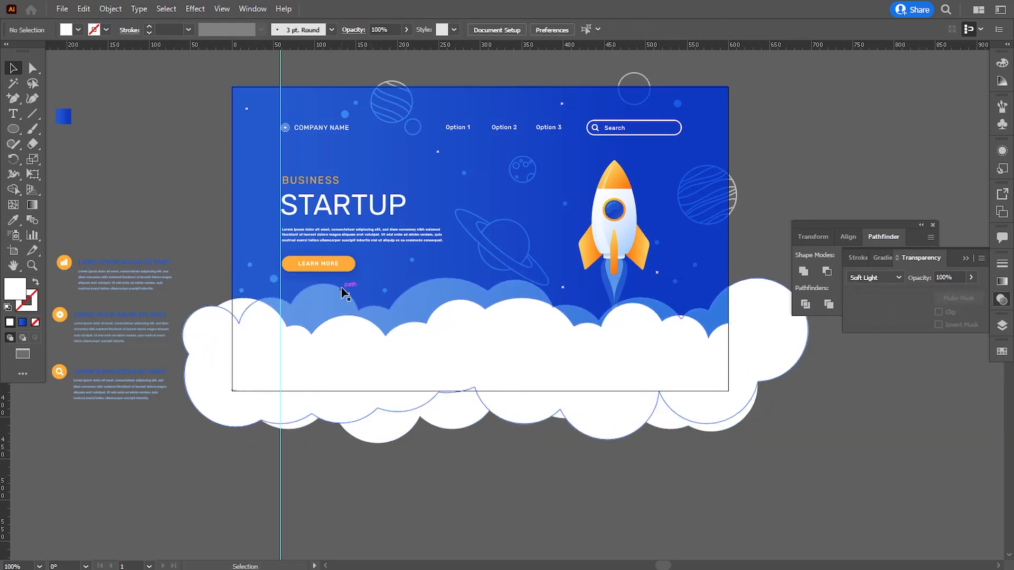
pyautogui.hotkey('ctrl', '=')
pyautogui.moveTo(199, 288); pyautogui.dragTo(210, 276)
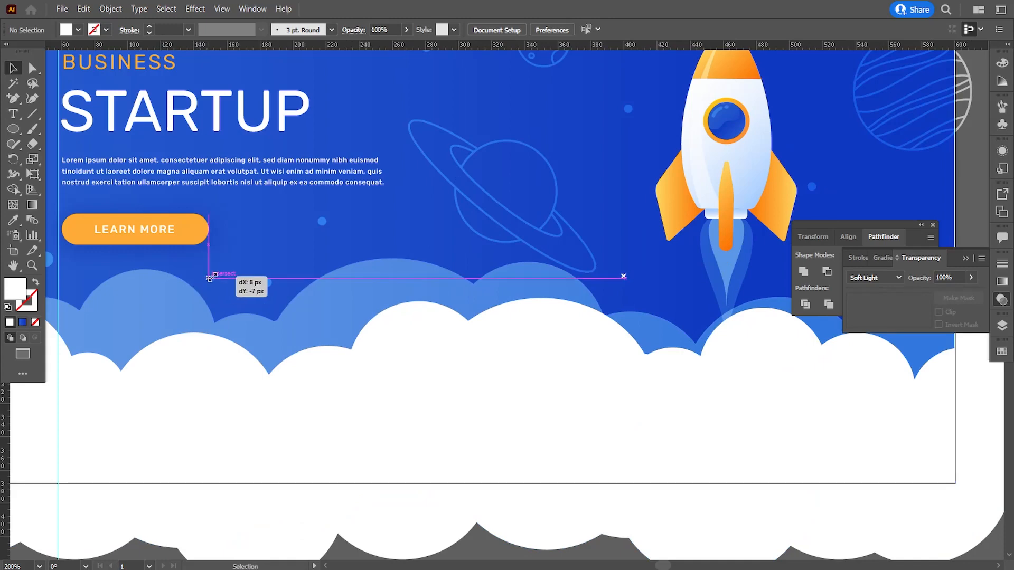
pyautogui.click(287, 365)
pyautogui.moveTo(286, 346); pyautogui.dragTo(337, 340)
pyautogui.hotkey('ctrl', '-')
pyautogui.hotkey('ctrl', '-')
pyautogui.click(521, 508)
# Raise the ringed planet slightly and shift the headline, paragraph and Learn More button up a little.
pyautogui.hotkey('ctrl', '=')
pyautogui.moveTo(516, 382); pyautogui.dragTo(385, 387)
pyautogui.moveTo(592, 249); pyautogui.dragTo(592, 233)
pyautogui.moveTo(649, 347); pyautogui.dragTo(655, 343)
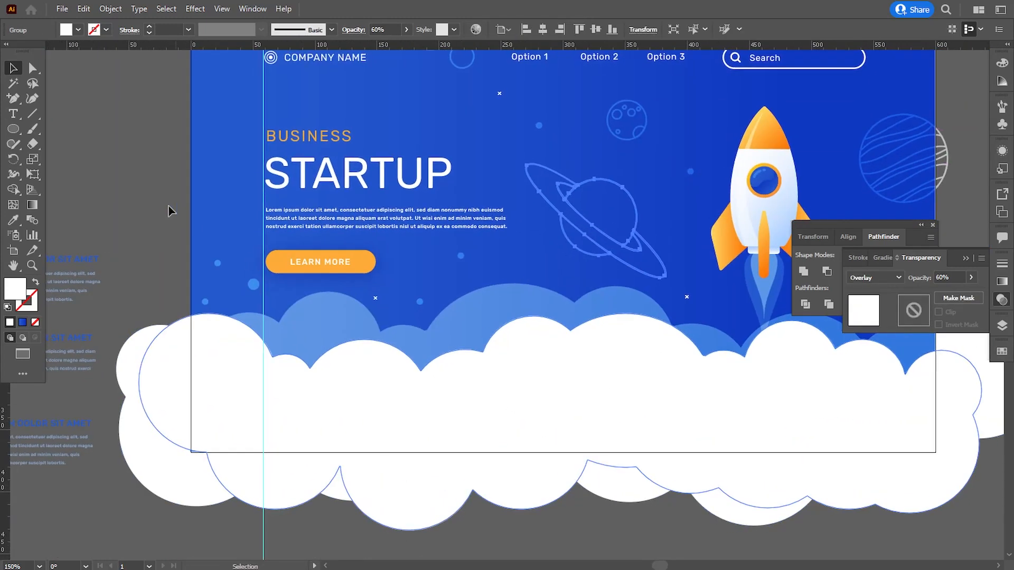
pyautogui.click(169, 208)
pyautogui.moveTo(309, 265); pyautogui.dragTo(305, 253)
pyautogui.click(320, 282)
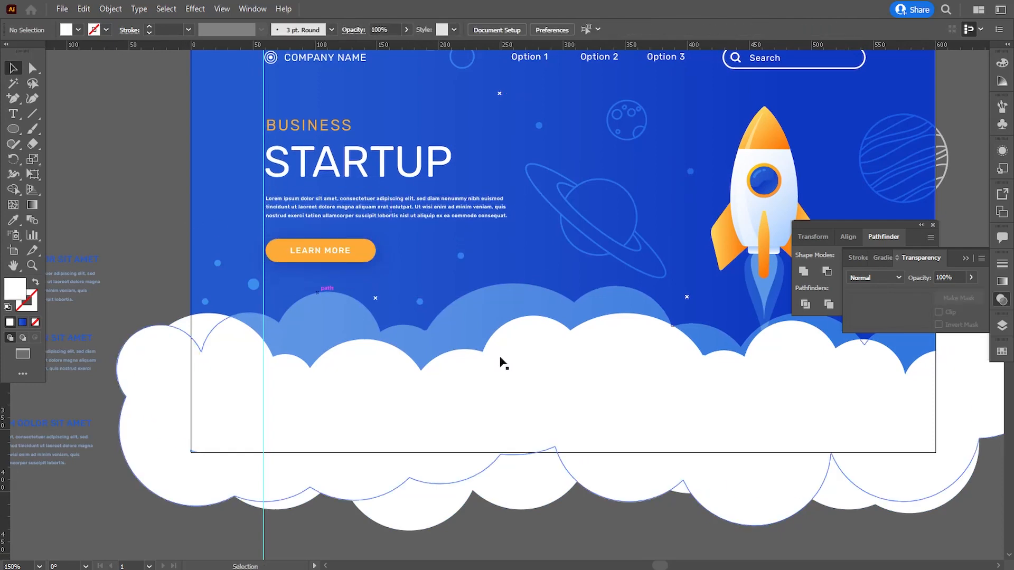
# Copy the gradient background rectangle, paste the copy in front and bring it to the front of all artwork.
pyautogui.hotkey('ctrl', '-')
pyautogui.moveTo(547, 408); pyautogui.dragTo(465, 401)
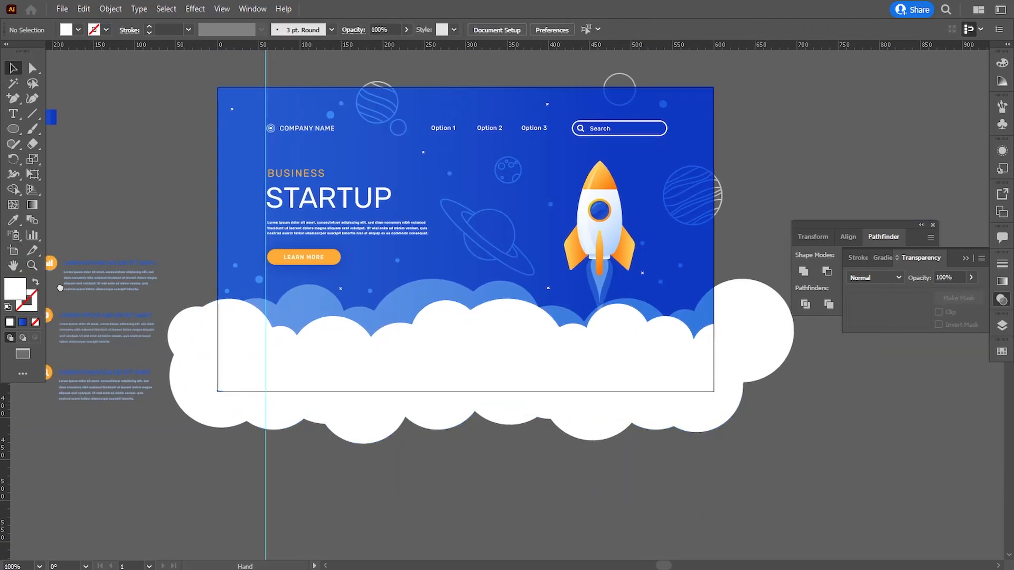
pyautogui.moveTo(60, 288); pyautogui.dragTo(95, 290)
pyautogui.click(253, 241)
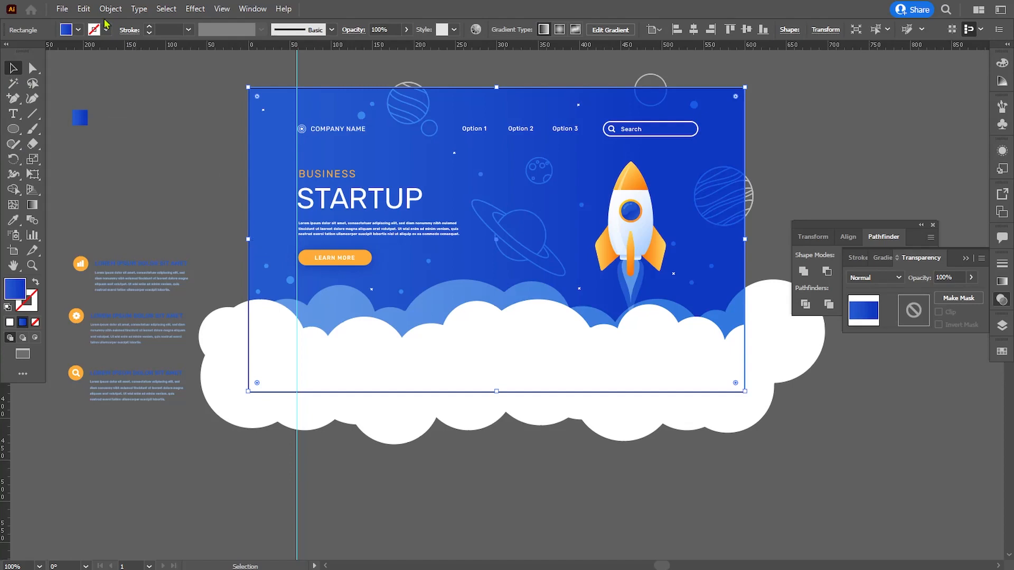
pyautogui.click(83, 8)
pyautogui.click(90, 70)
pyautogui.click(83, 8)
pyautogui.click(98, 98)
pyautogui.rightClick(407, 255)
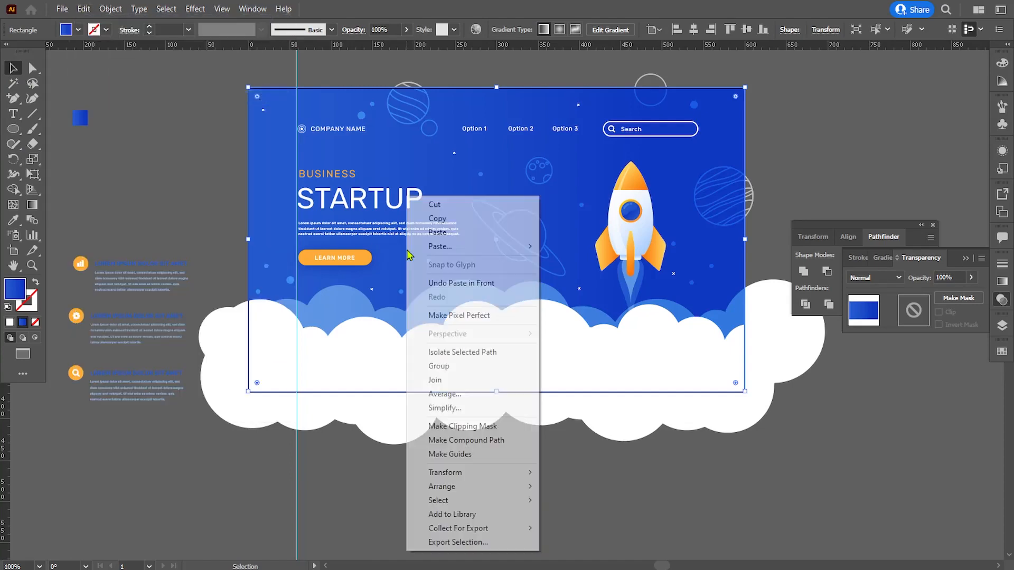
pyautogui.moveTo(444, 486)
pyautogui.click(589, 482)
# Clip both clouds and the planets that overhang the artboard with the copied rectangle as a clipping mask.
pyautogui.keyDown('shift'); pyautogui.click(731, 412); pyautogui.keyUp('shift')
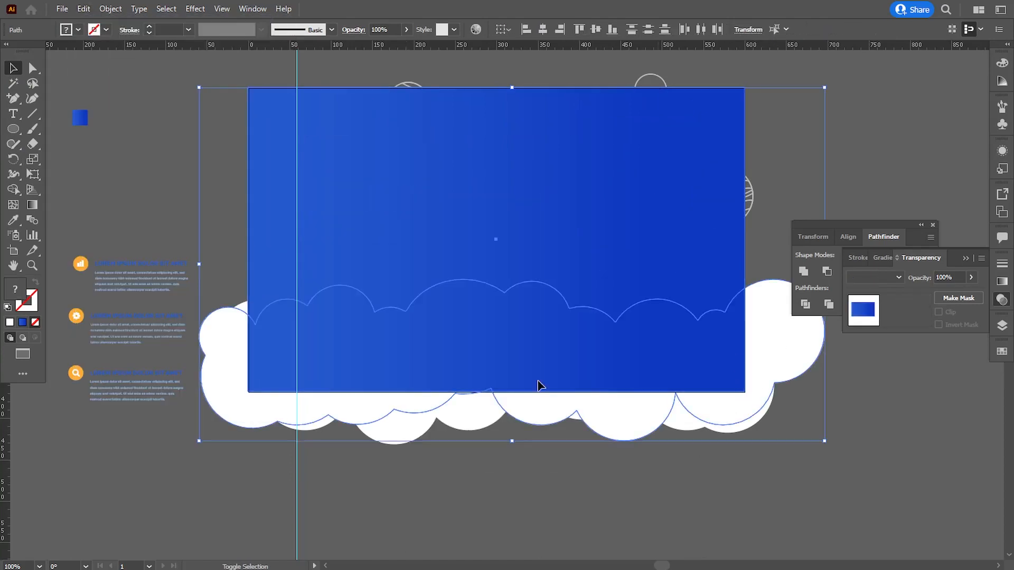
pyautogui.keyDown('shift'); pyautogui.click(398, 439); pyautogui.keyUp('shift')
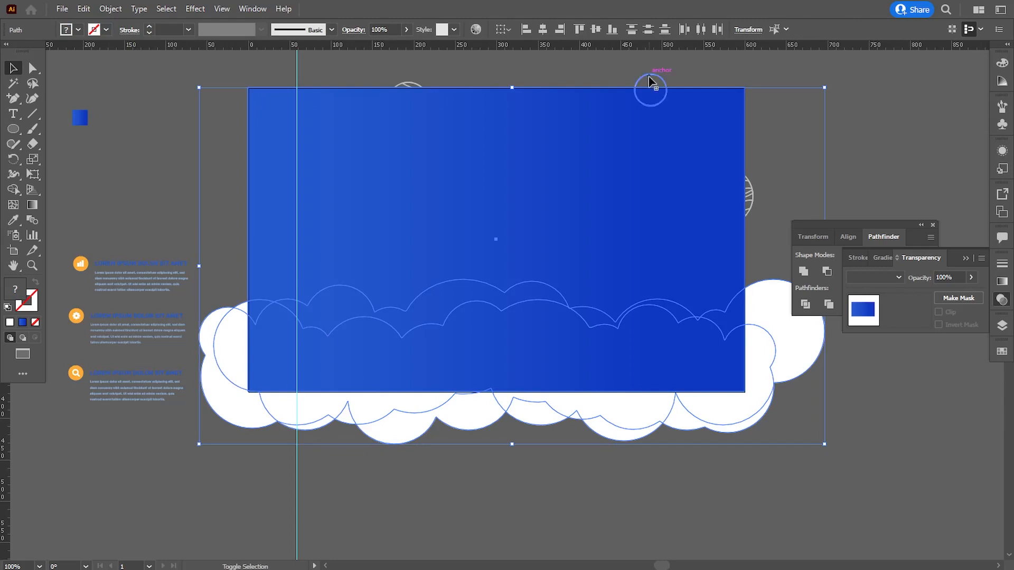
pyautogui.keyDown('shift'); pyautogui.click(651, 81); pyautogui.keyUp('shift')
pyautogui.keyDown('shift'); pyautogui.click(748, 193); pyautogui.keyUp('shift')
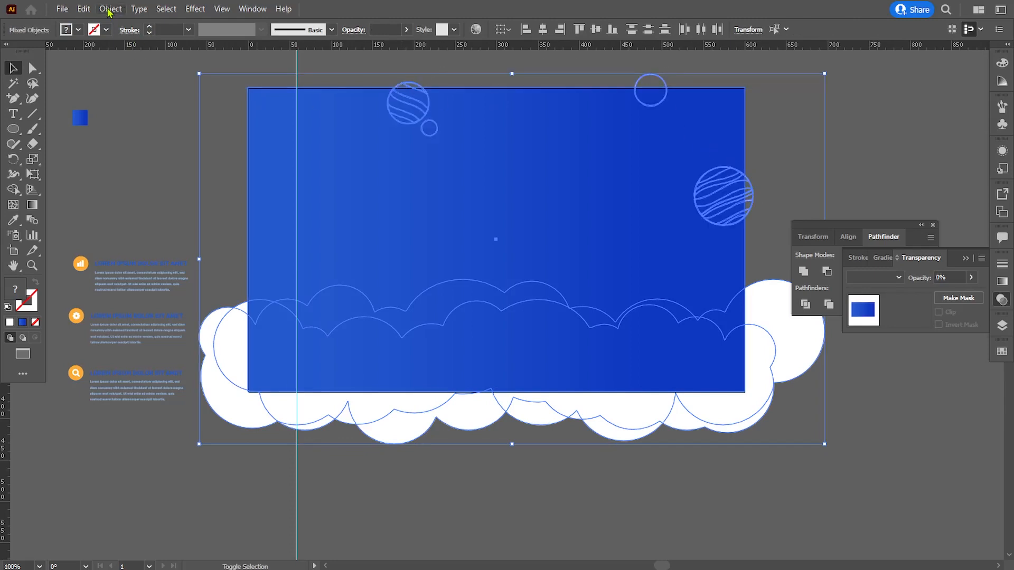
pyautogui.click(110, 9)
pyautogui.moveTo(181, 457)
pyautogui.click(299, 456)
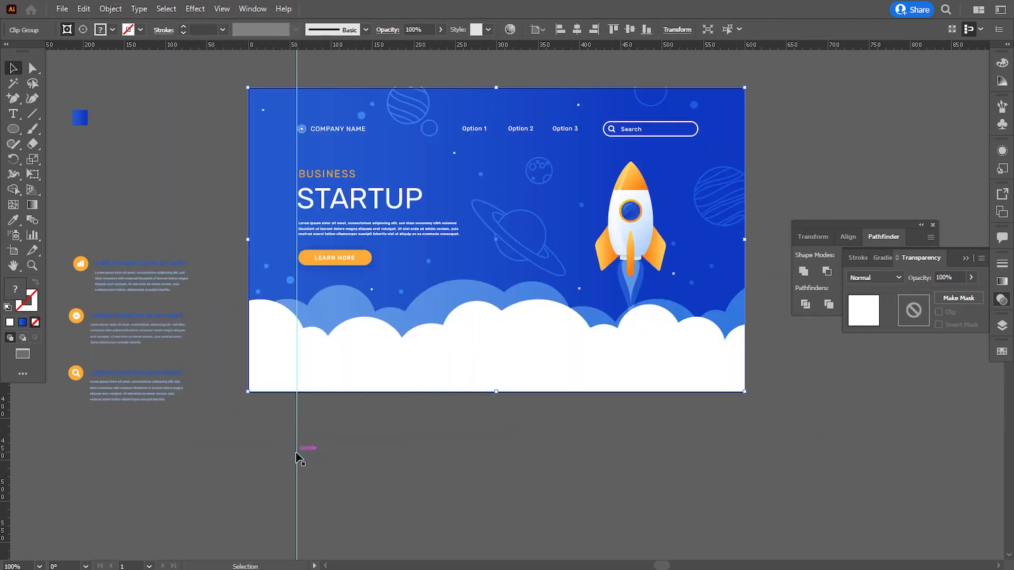
pyautogui.click(377, 433)
# Place the chart-icon feature item against the vertical guide in the white cloud area and bring it to the front.
pyautogui.moveTo(83, 280); pyautogui.dragTo(300, 355)
pyautogui.rightClick(300, 355)
pyautogui.moveTo(335, 287)
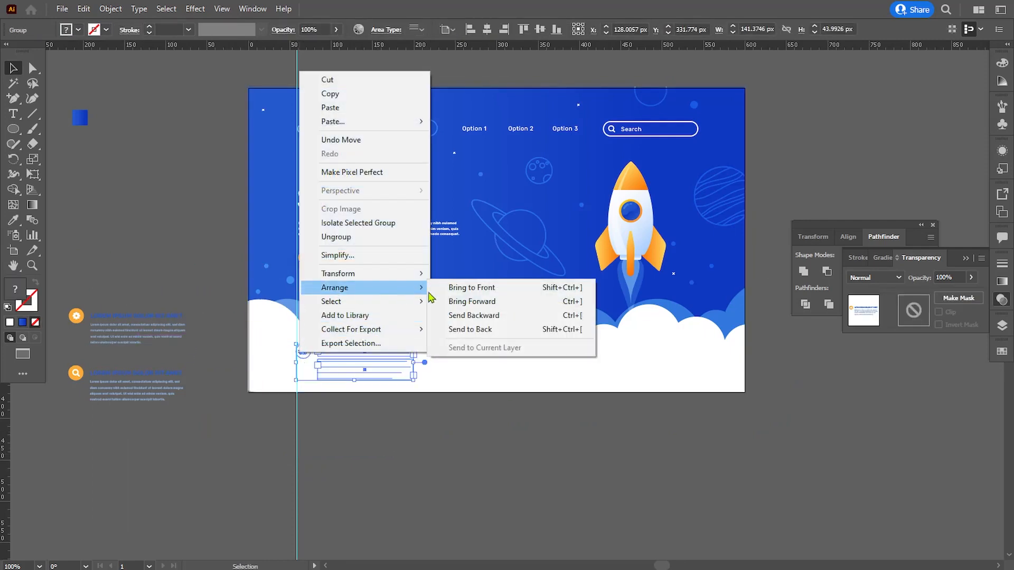
pyautogui.click(481, 286)
pyautogui.click(431, 475)
pyautogui.moveTo(431, 475); pyautogui.dragTo(421, 459)
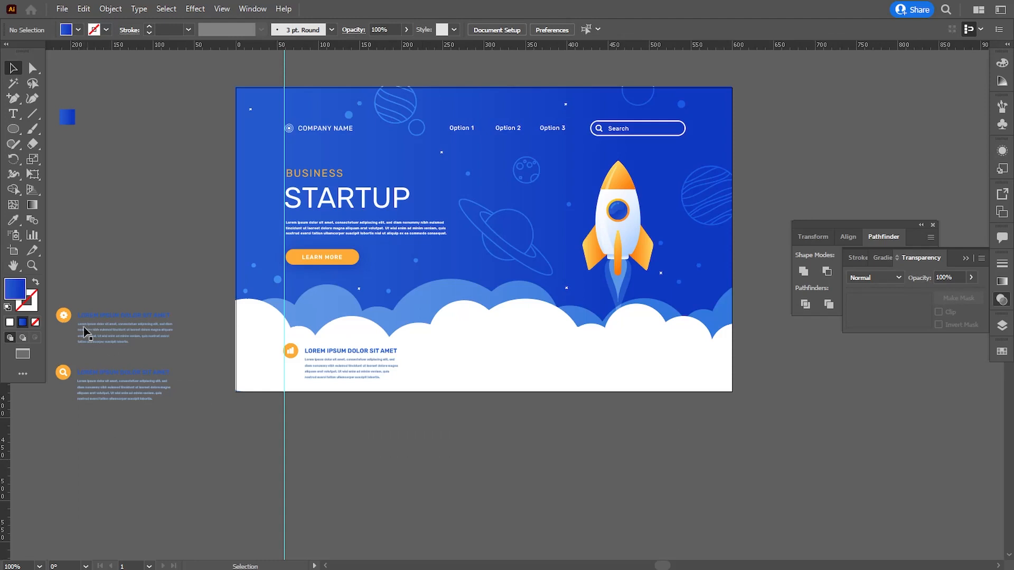
# Place the second feature item, with the gear icon, beside the first one on the cloud and bring it to the front.
pyautogui.moveTo(71, 324); pyautogui.dragTo(431, 349)
pyautogui.rightClick(430, 350)
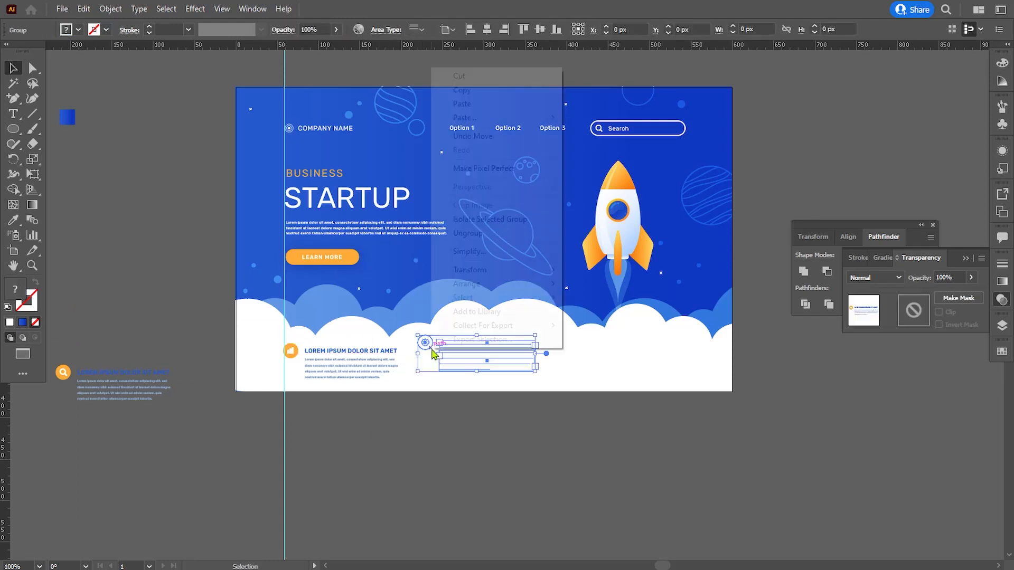
pyautogui.moveTo(468, 283)
pyautogui.click(584, 283)
# Place the magnifier-icon feature item to the right of the second one and bring it to the front.
pyautogui.moveTo(75, 380); pyautogui.dragTo(573, 358)
pyautogui.rightClick(573, 358)
pyautogui.moveTo(679, 279)
pyautogui.click(713, 280)
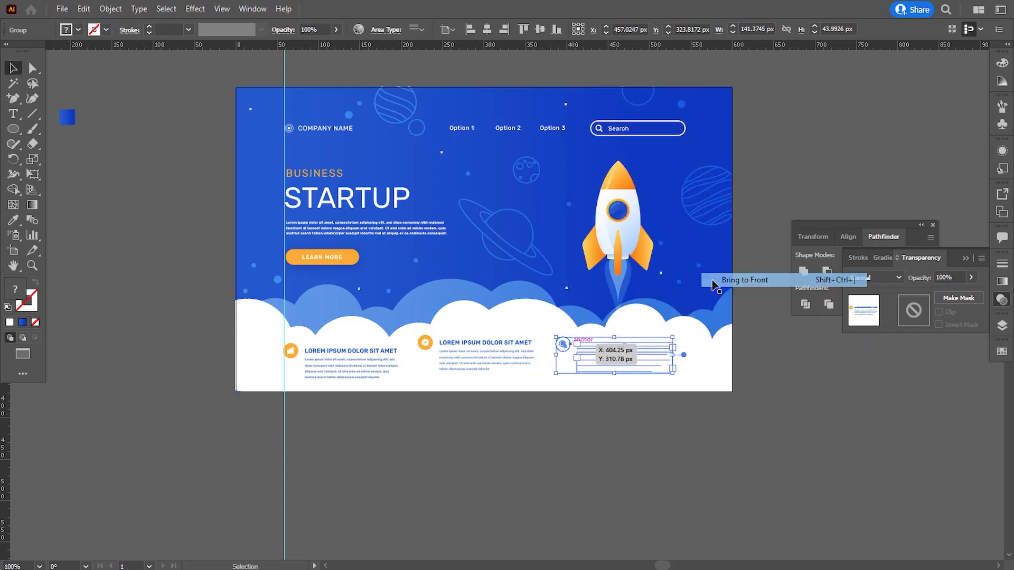
# Align the three feature items by their vertical centers.
pyautogui.keyDown('shift'); pyautogui.click(363, 356); pyautogui.keyUp('shift')
pyautogui.keyDown('shift'); pyautogui.click(423, 342); pyautogui.keyUp('shift')
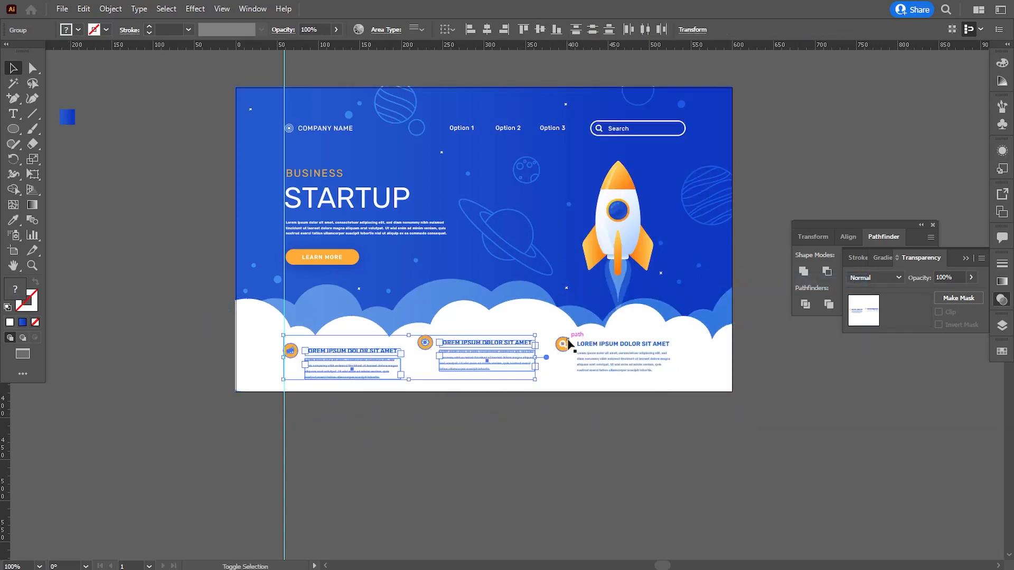
pyautogui.click(540, 29)
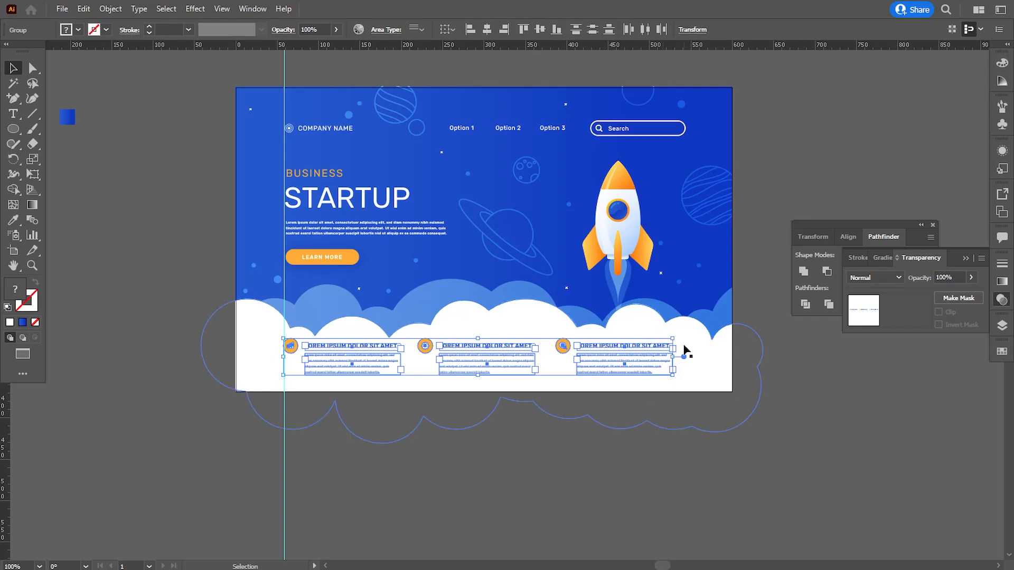
# Enlarge the row of three feature items slightly in proportion and nudge it down within the white cloud.
pyautogui.moveTo(675, 336); pyautogui.dragTo(686, 332)
pyautogui.press('Down')
pyautogui.press('Down')
pyautogui.press('Down')
pyautogui.press('Down')
pyautogui.press('Down')
pyautogui.press('Down')
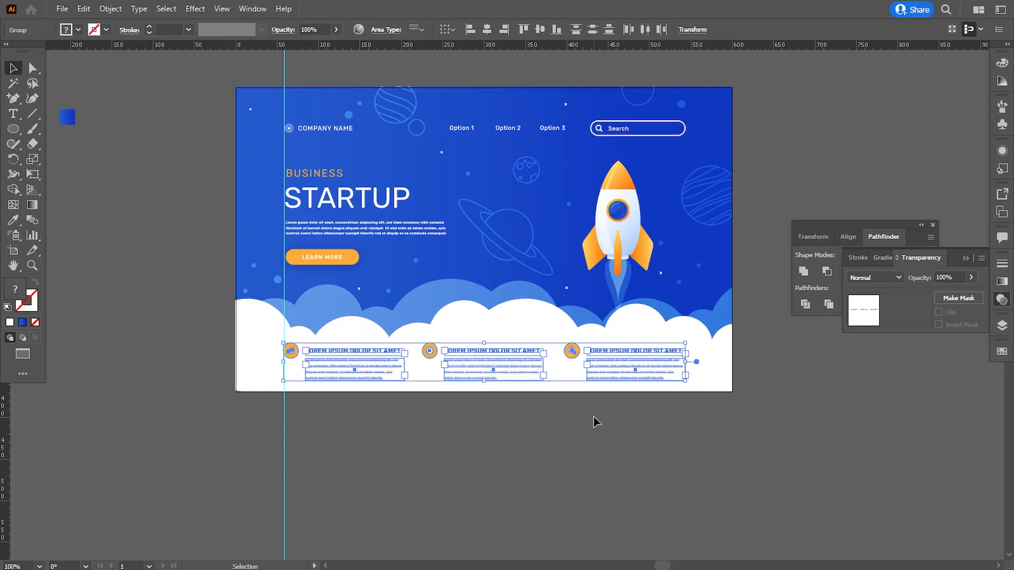
pyautogui.click(595, 426)
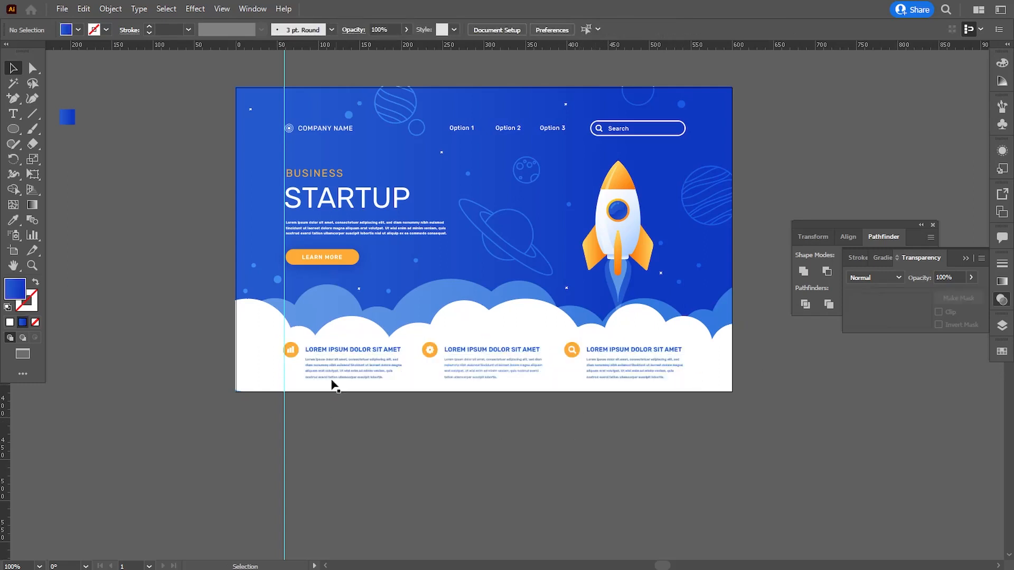
# Nudge the row of three feature items up slightly within the white cloud.
pyautogui.moveTo(332, 385); pyautogui.dragTo(696, 365)
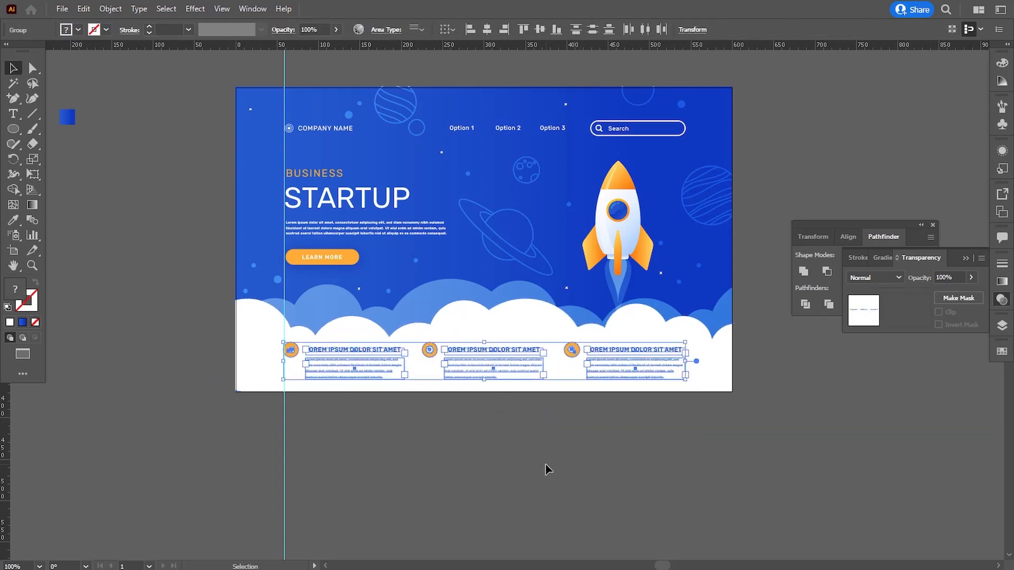
pyautogui.press('Up')
pyautogui.press('Up')
pyautogui.click(548, 469)
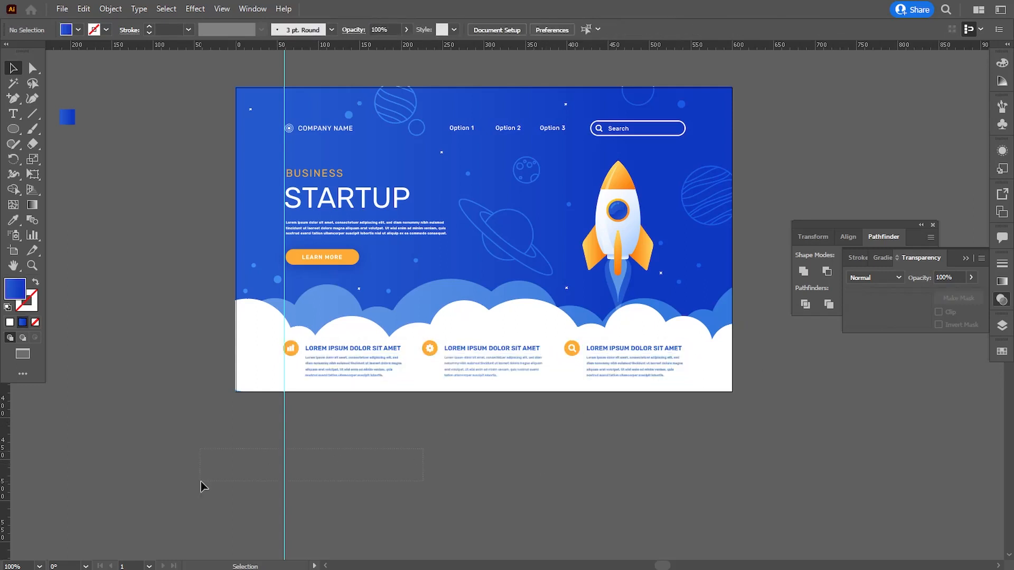
pyautogui.moveTo(202, 486); pyautogui.dragTo(202, 483)
# Close the floating Transparency and Pathfinder panel groups and hide the guides.
pyautogui.click(957, 248)
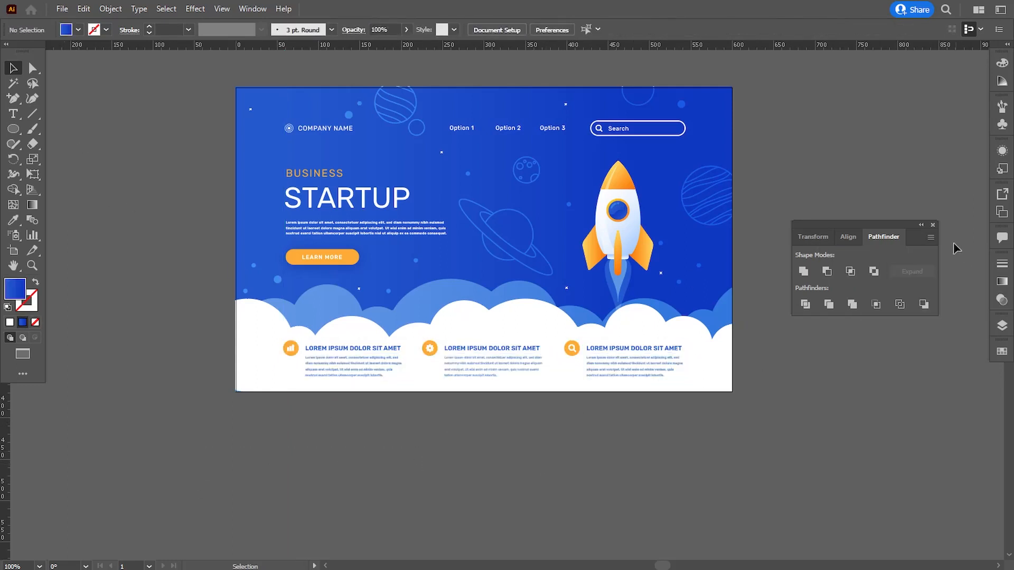
pyautogui.click(932, 225)
pyautogui.hotkey('ctrl', '+')
pyautogui.scroll(3, 560, 140)
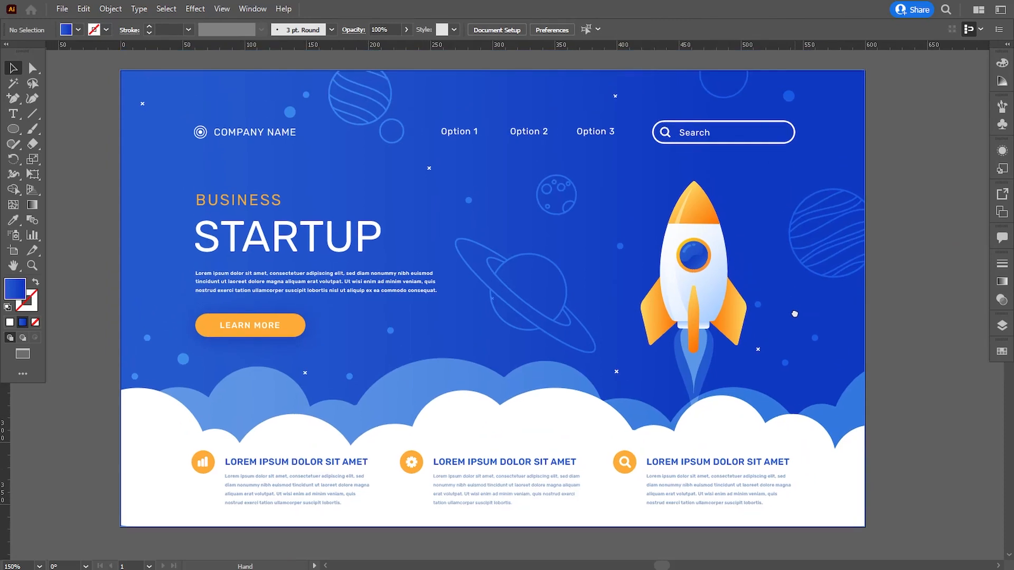
pyautogui.click(222, 9)
pyautogui.moveTo(311, 491)
pyautogui.click(465, 491)
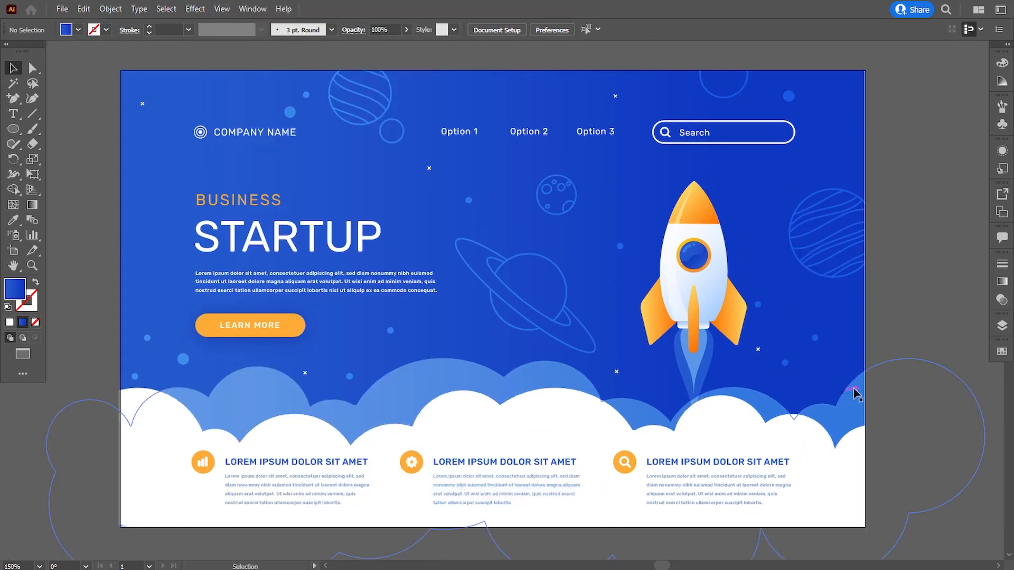
# Shift the Option 1, Option 2 and Option 3 labels in the header together to the right, closer to the search bar.
pyautogui.press('space')
pyautogui.moveTo(857, 385); pyautogui.dragTo(865, 386)
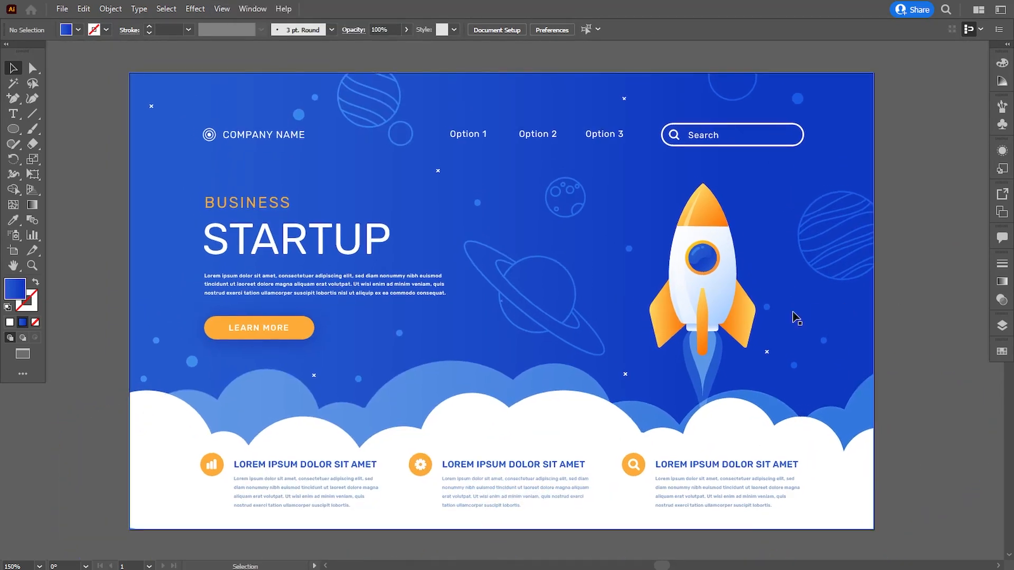
pyautogui.click(585, 142)
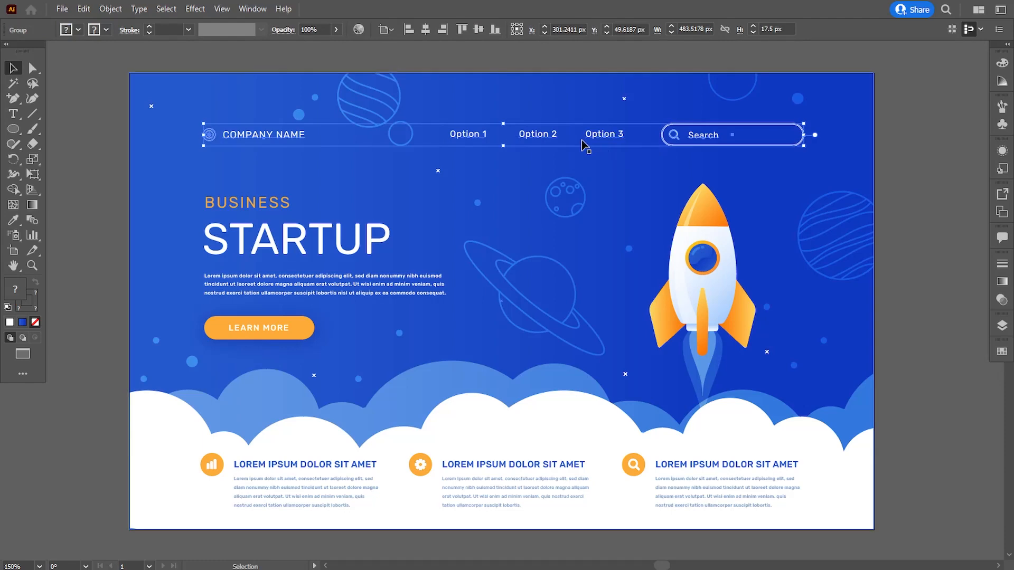
pyautogui.click(32, 69)
pyautogui.click(544, 140)
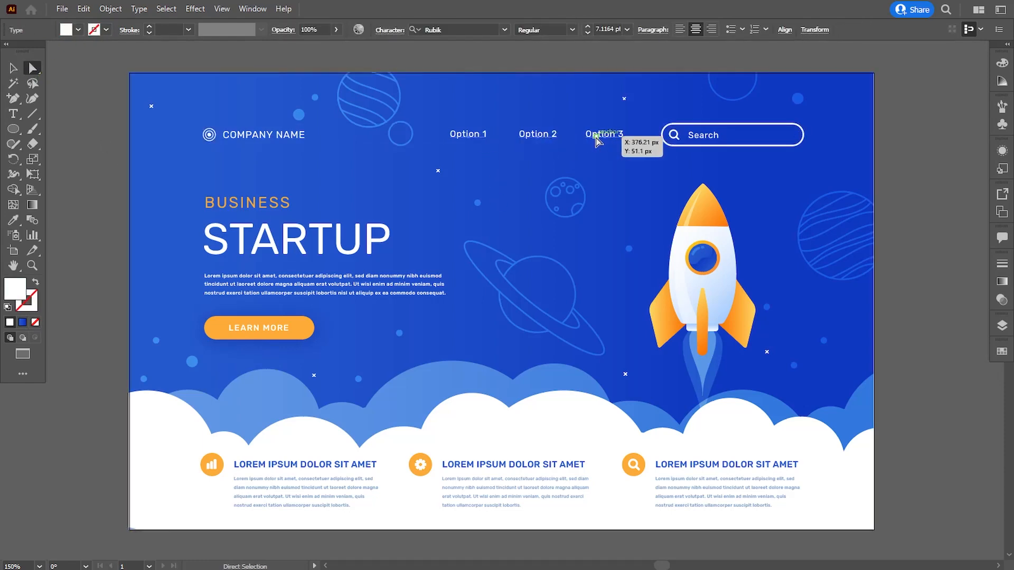
pyautogui.press('Right')
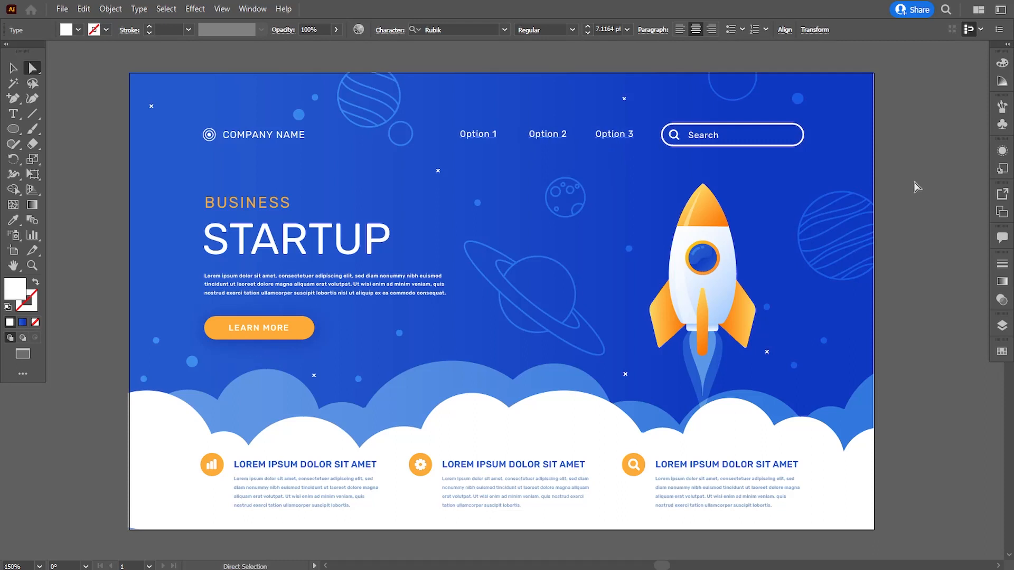
# Move Option 1 and Option 2 individually along the header so the three menu labels are evenly spaced.
pyautogui.moveTo(584, 140); pyautogui.dragTo(588, 141)
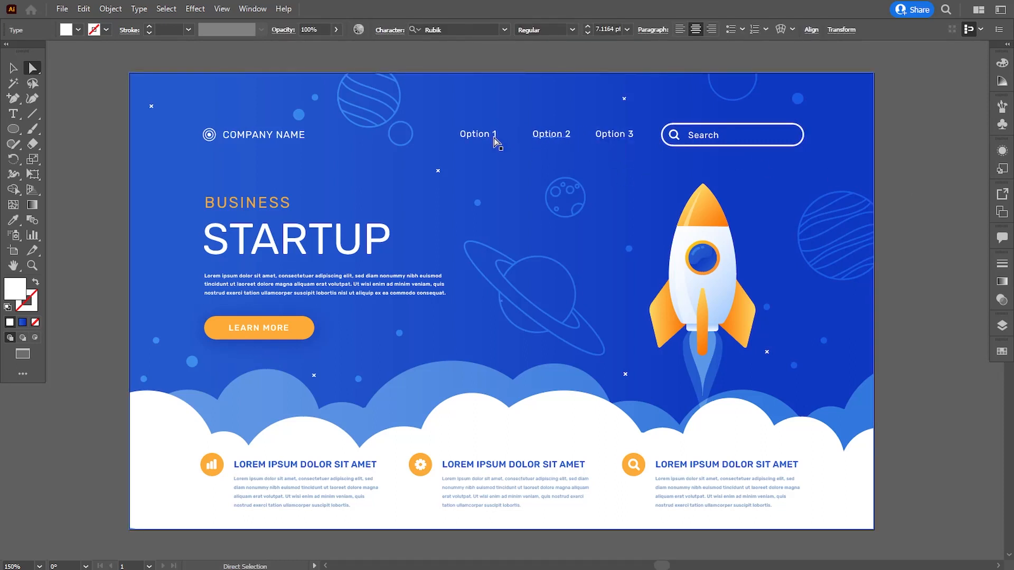
pyautogui.press('Left')
pyautogui.moveTo(494, 138); pyautogui.dragTo(496, 138)
pyautogui.click(918, 226)
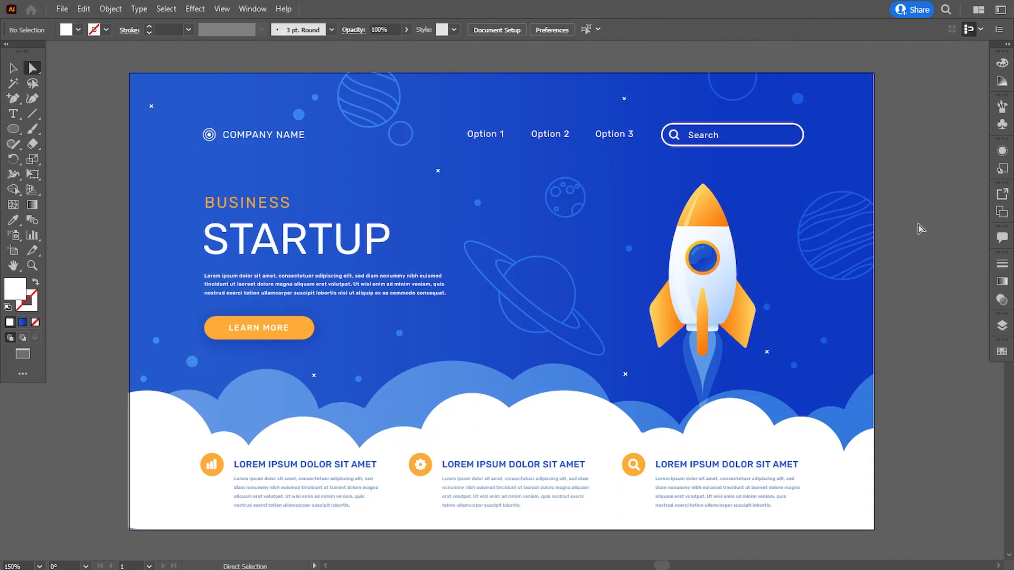
pyautogui.moveTo(566, 138); pyautogui.dragTo(568, 138)
pyautogui.click(940, 236)
pyautogui.moveTo(494, 138); pyautogui.dragTo(496, 137)
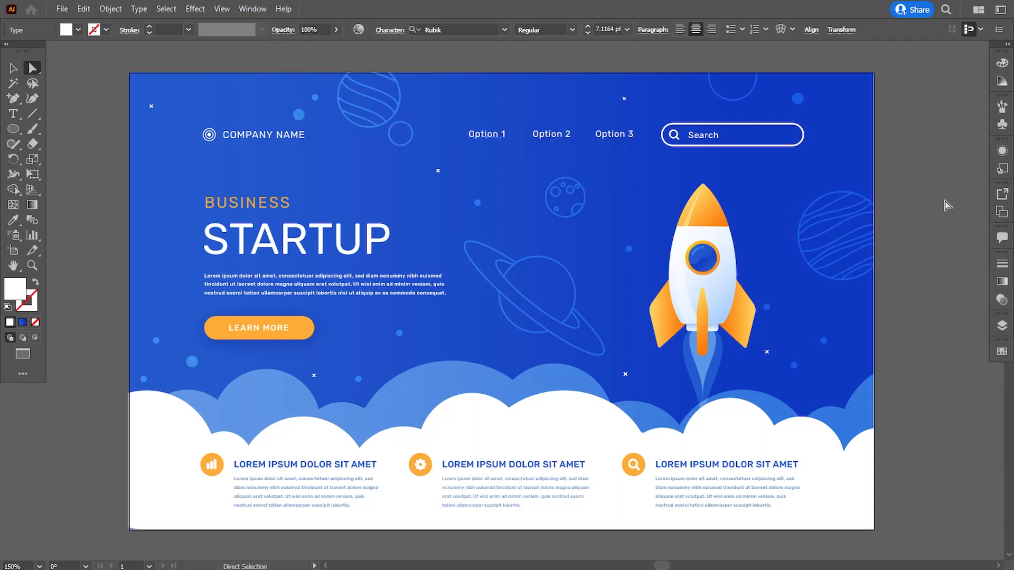
pyautogui.click(946, 205)
# Ungroup the header, and ungroup its search bar into separate objects.
pyautogui.click(761, 146)
pyautogui.click(14, 67)
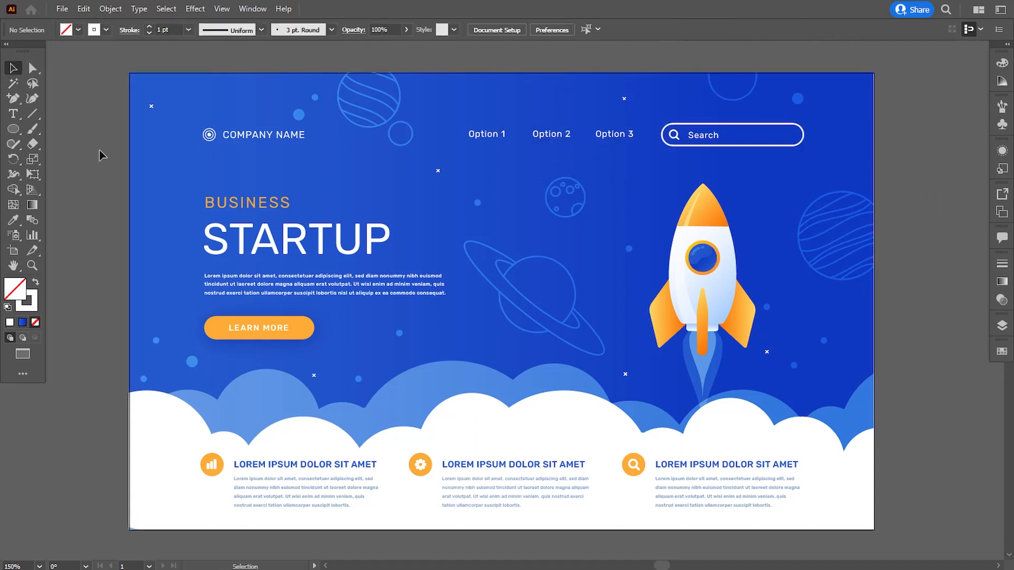
pyautogui.click(749, 146)
pyautogui.click(111, 8)
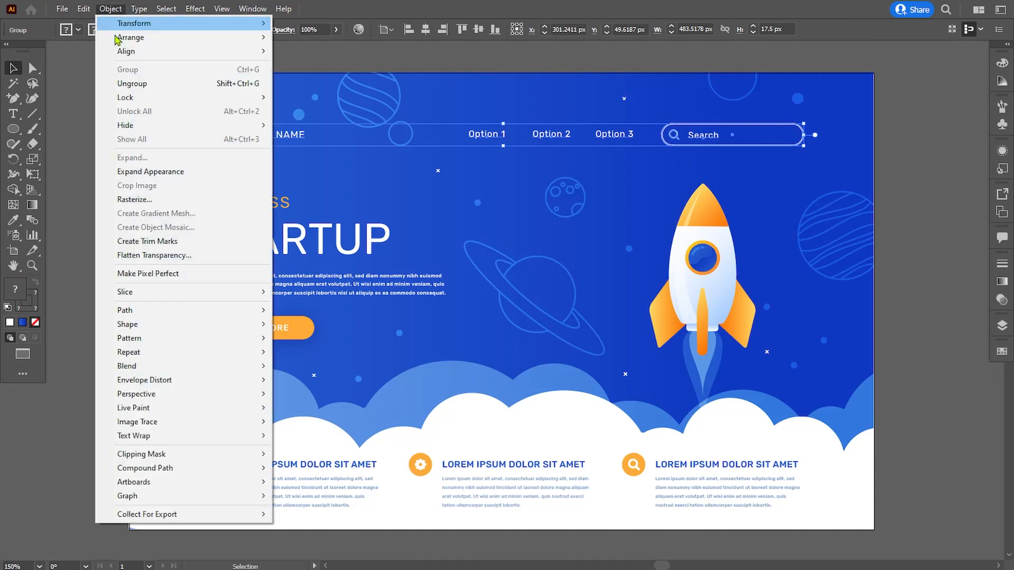
pyautogui.click(136, 81)
pyautogui.click(663, 253)
pyautogui.click(111, 8)
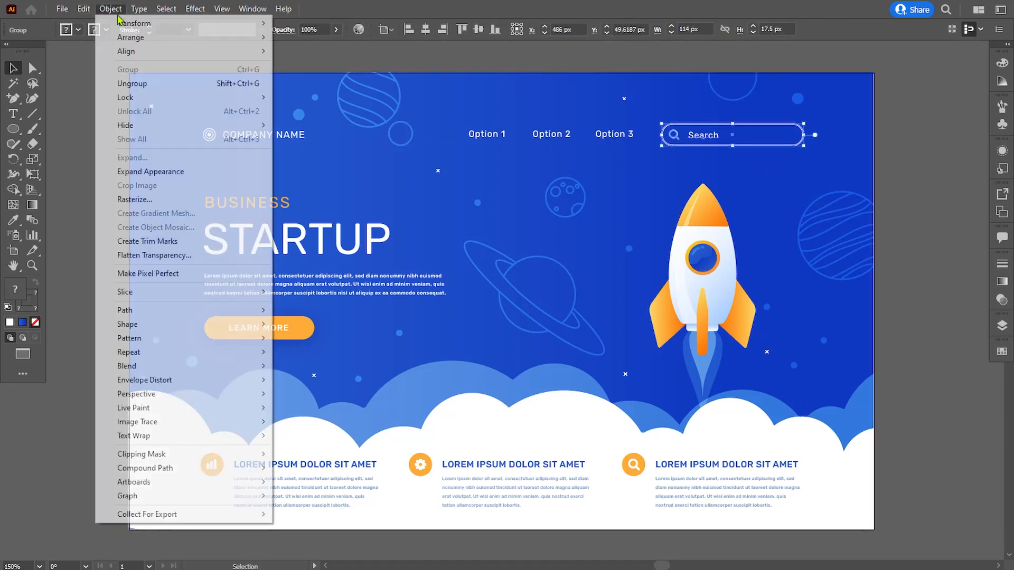
pyautogui.click(75, 120)
# Set the stroke weight of the search bar's rounded outline to 0.5 pt.
pyautogui.click(707, 142)
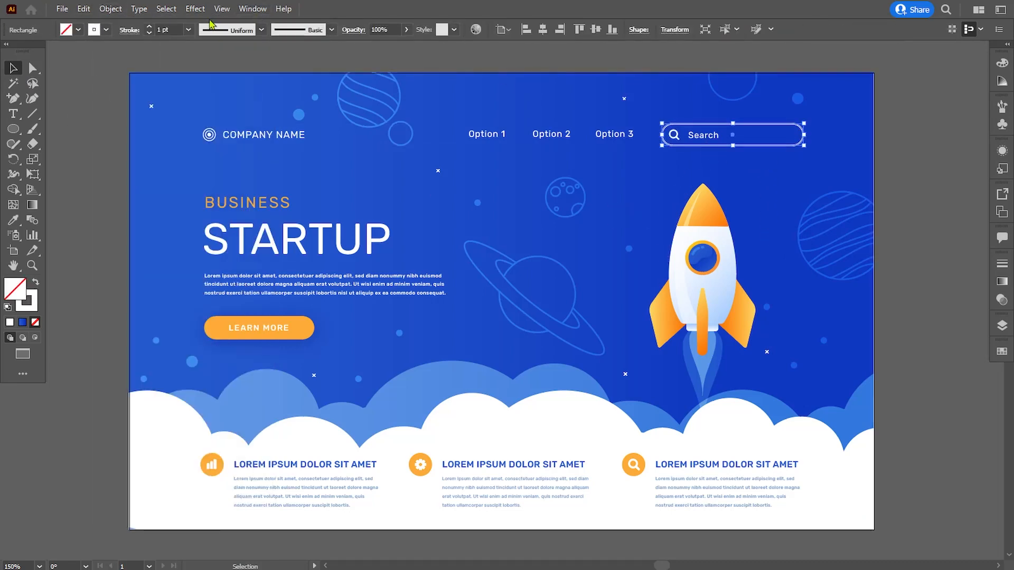
pyautogui.click(188, 29)
pyautogui.click(206, 58)
pyautogui.click(95, 140)
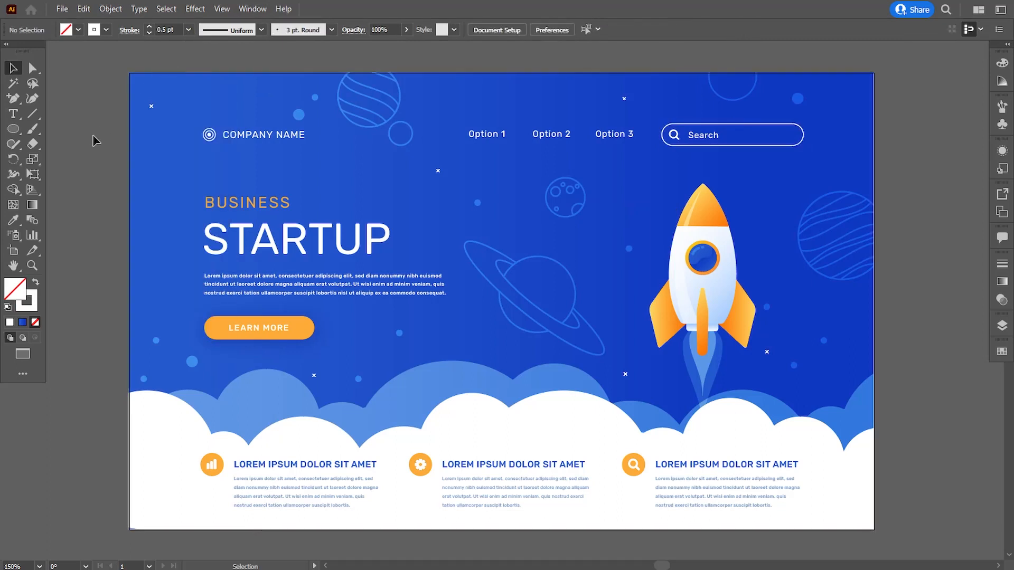